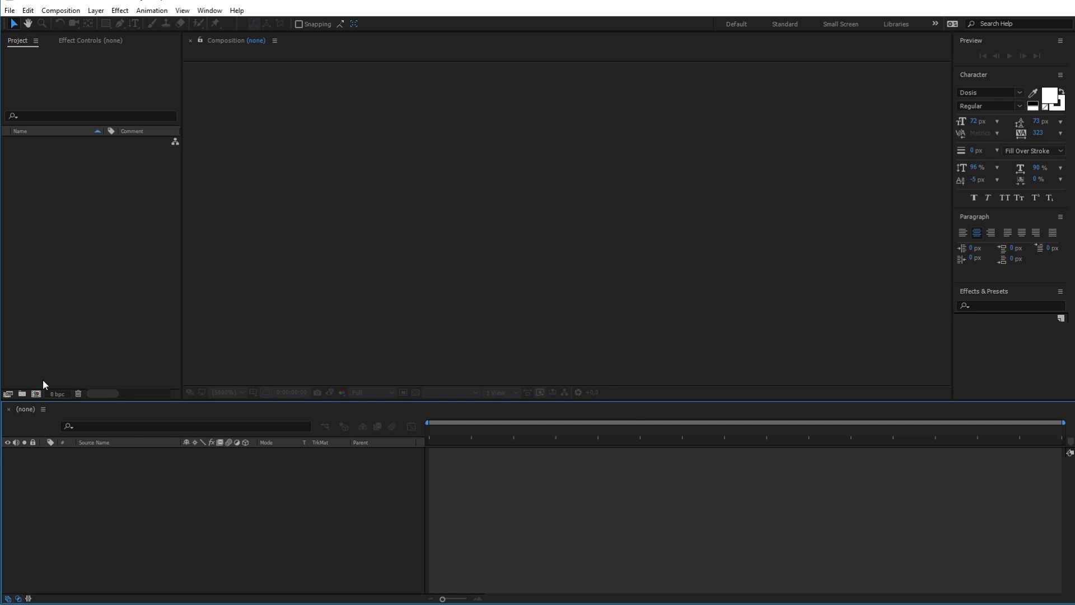
Create the 'tutsup intro' composition at 1920×1080, 30 fps, with a #191919 dark gray background.
{"action": "key", "text": "ctrl+n"}
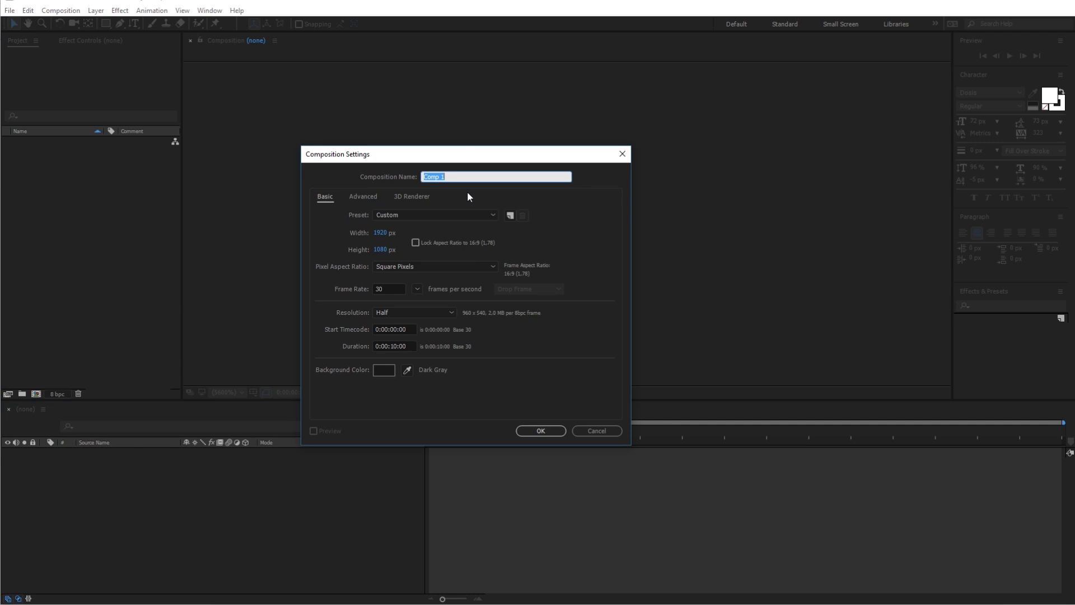
{"action": "type", "text": "tutsup intro"}
{"action": "left_click", "coordinate": [381, 250]}
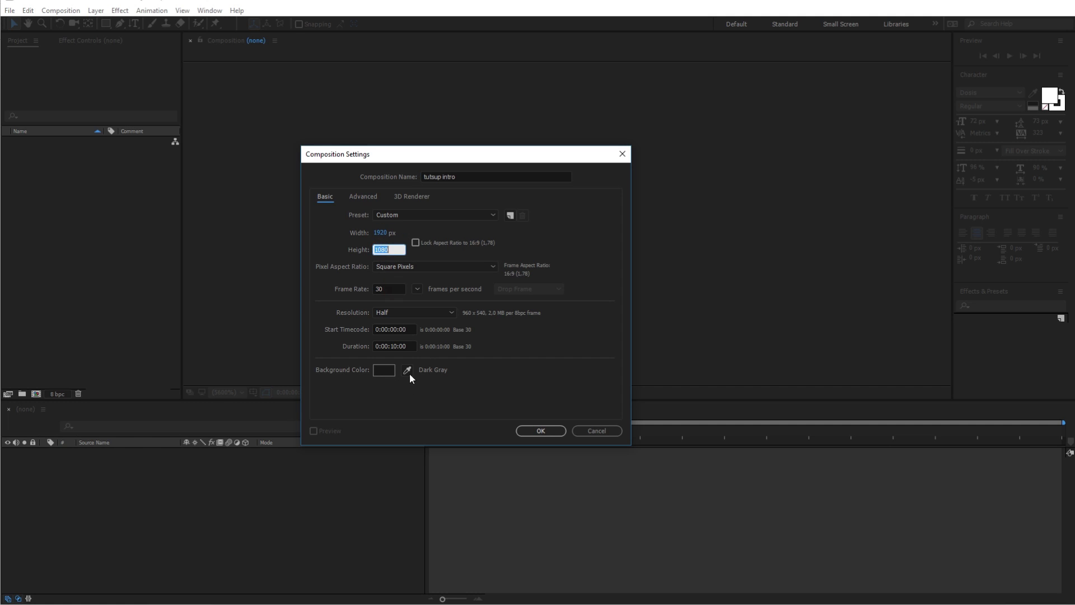
{"action": "left_click", "coordinate": [404, 406]}
{"action": "left_click", "coordinate": [385, 370]}
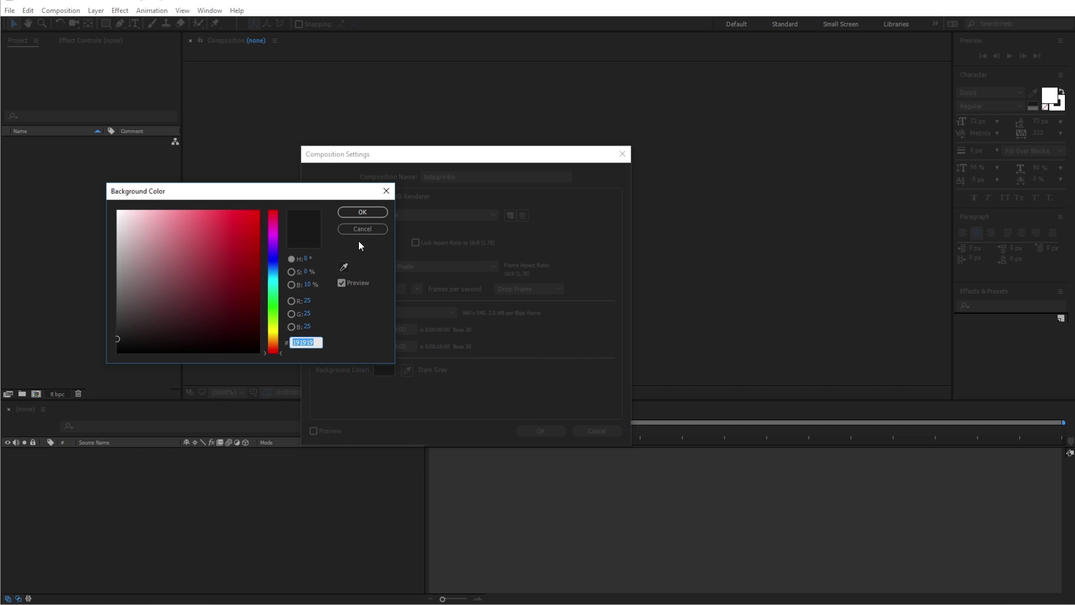
{"action": "left_click", "coordinate": [356, 212]}
{"action": "left_click", "coordinate": [541, 431]}
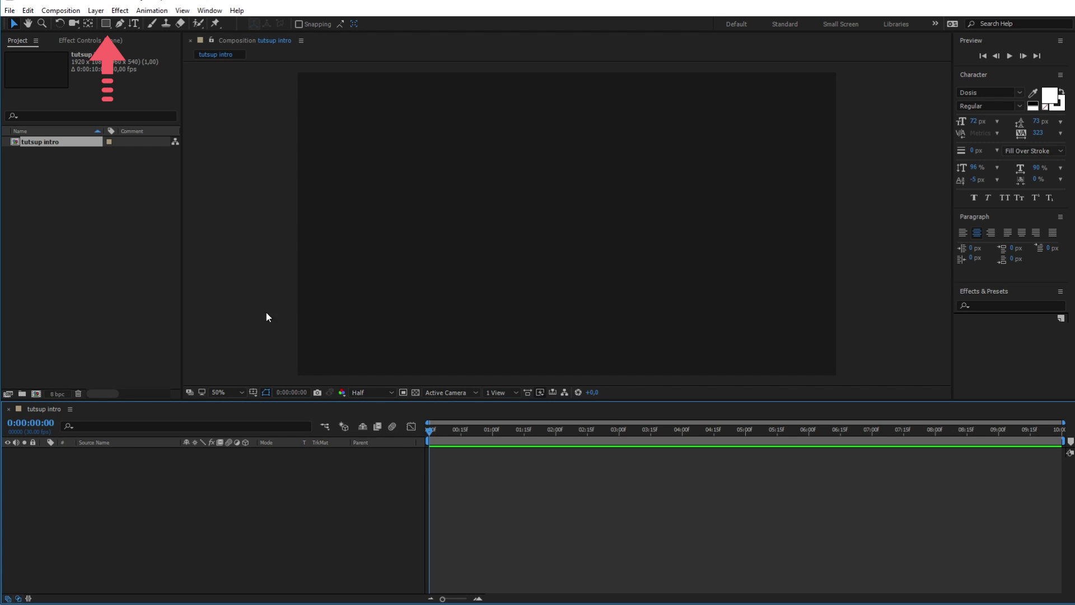
Add a rectangle shape layer with no fill and a 10 px white stroke.
{"action": "double_click", "coordinate": [106, 24]}
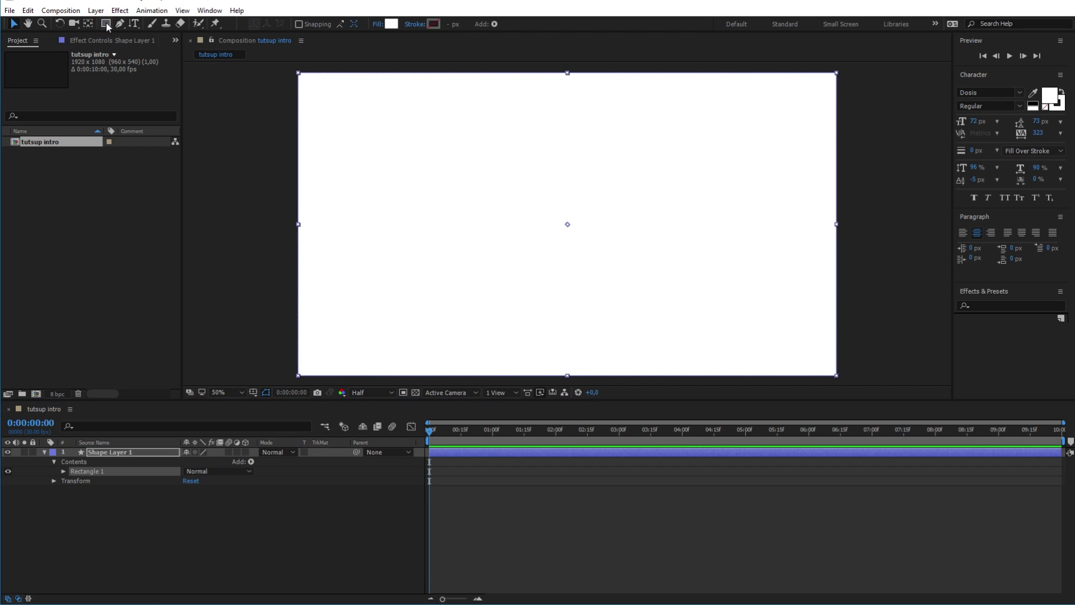
{"action": "left_click", "coordinate": [375, 26]}
{"action": "left_click", "coordinate": [562, 330]}
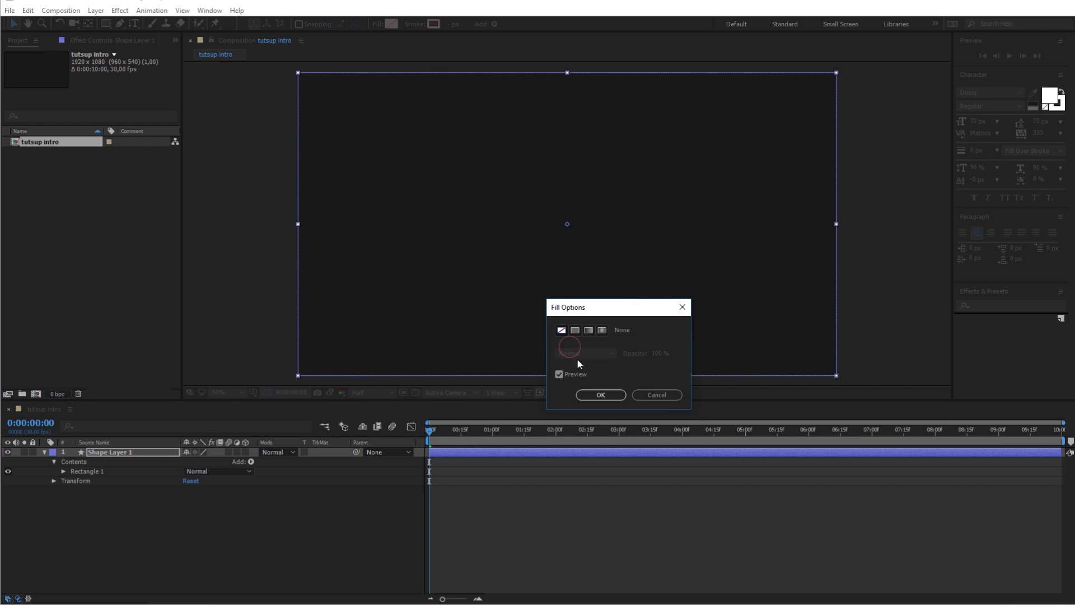
{"action": "left_click", "coordinate": [601, 395]}
{"action": "left_click", "coordinate": [415, 24]}
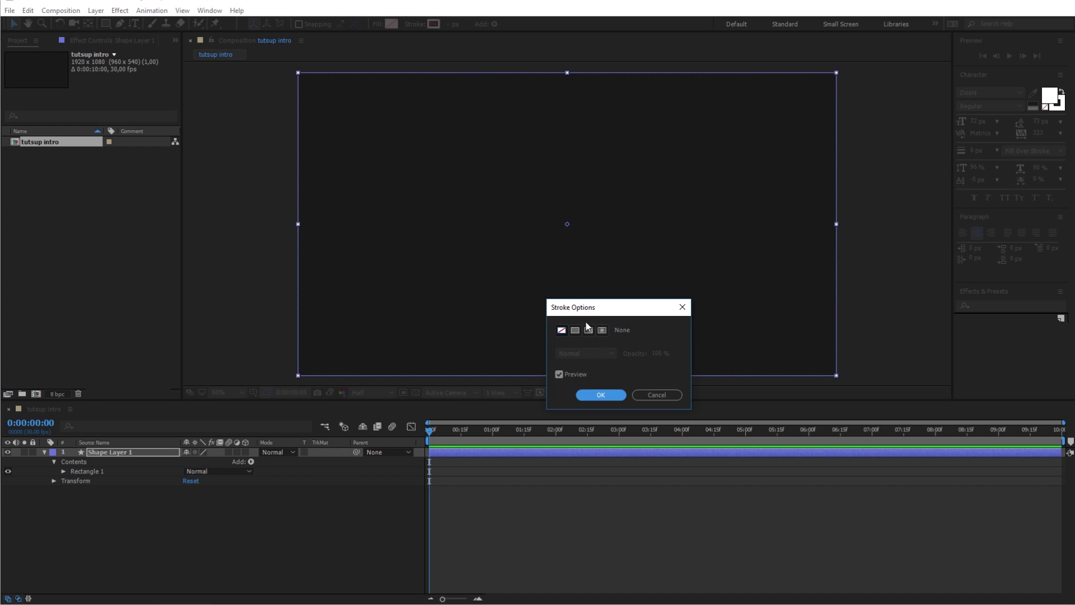
{"action": "left_click", "coordinate": [599, 395]}
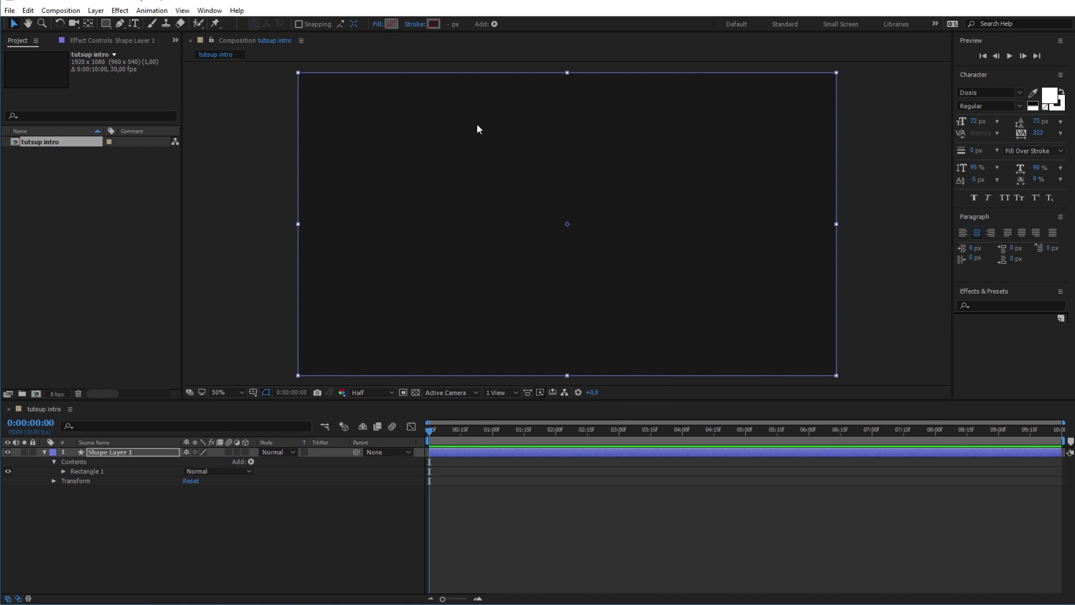
{"action": "left_click", "coordinate": [449, 25]}
{"action": "type", "text": "6"}
{"action": "key", "text": "Return"}
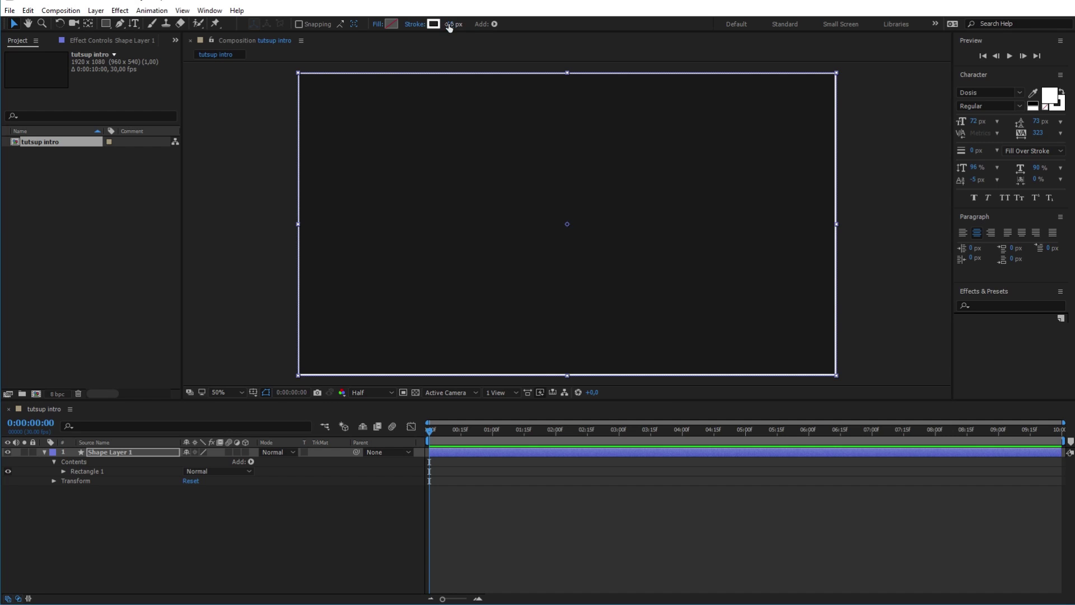
Set the rectangle's size to 250×250 and Roundness to 125 to make a circle.
{"action": "left_click", "coordinate": [63, 471]}
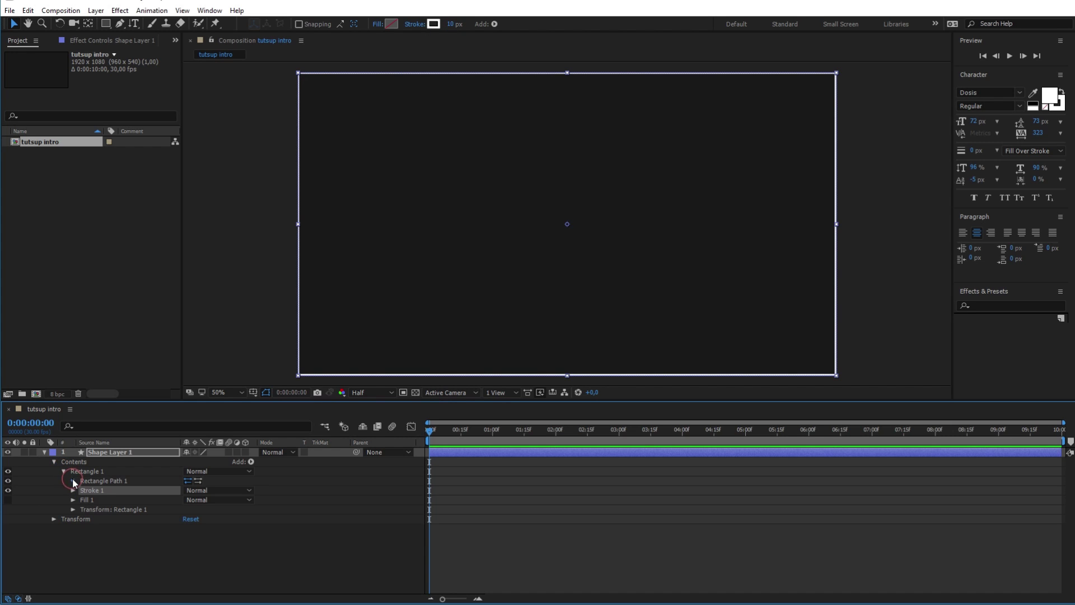
{"action": "left_click", "coordinate": [73, 480]}
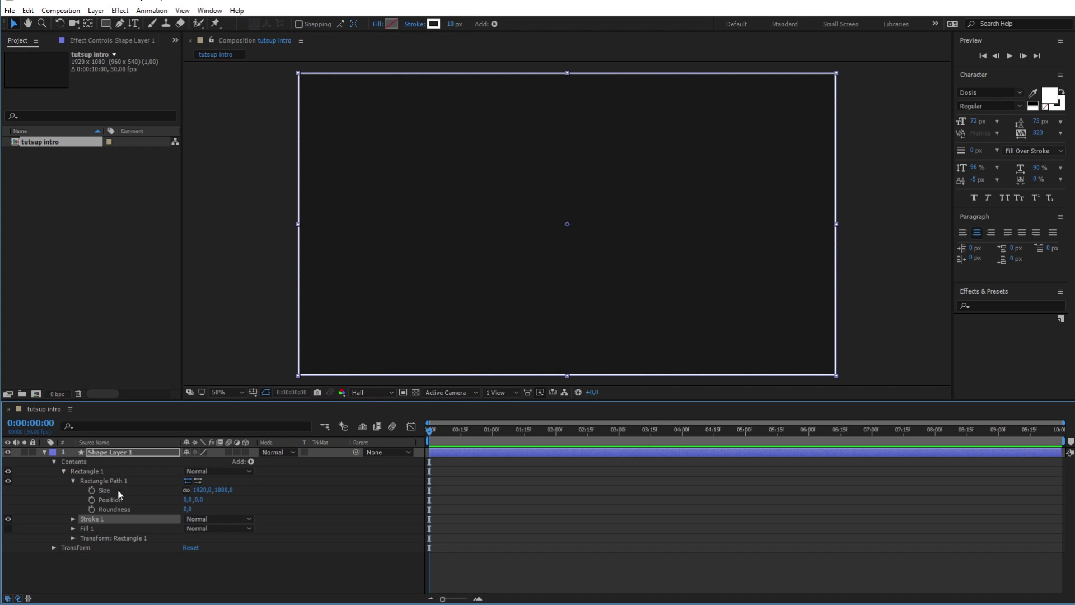
{"action": "left_click", "coordinate": [186, 490]}
{"action": "left_click", "coordinate": [203, 490]}
{"action": "type", "text": "250"}
{"action": "key", "text": "Tab"}
{"action": "type", "text": "2"}
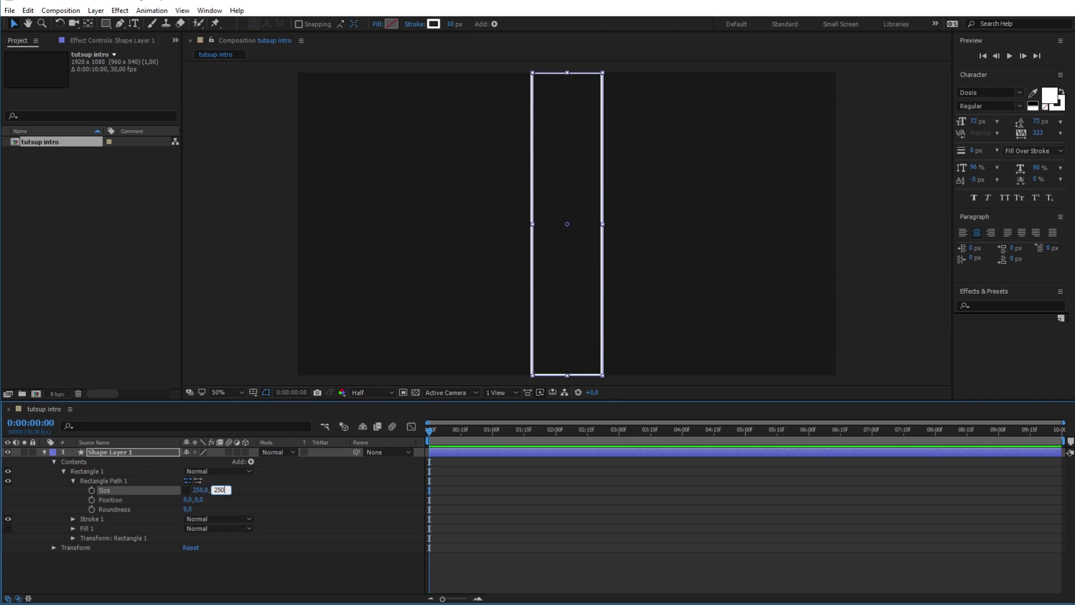
{"action": "type", "text": "50"}
{"action": "key", "text": "Return"}
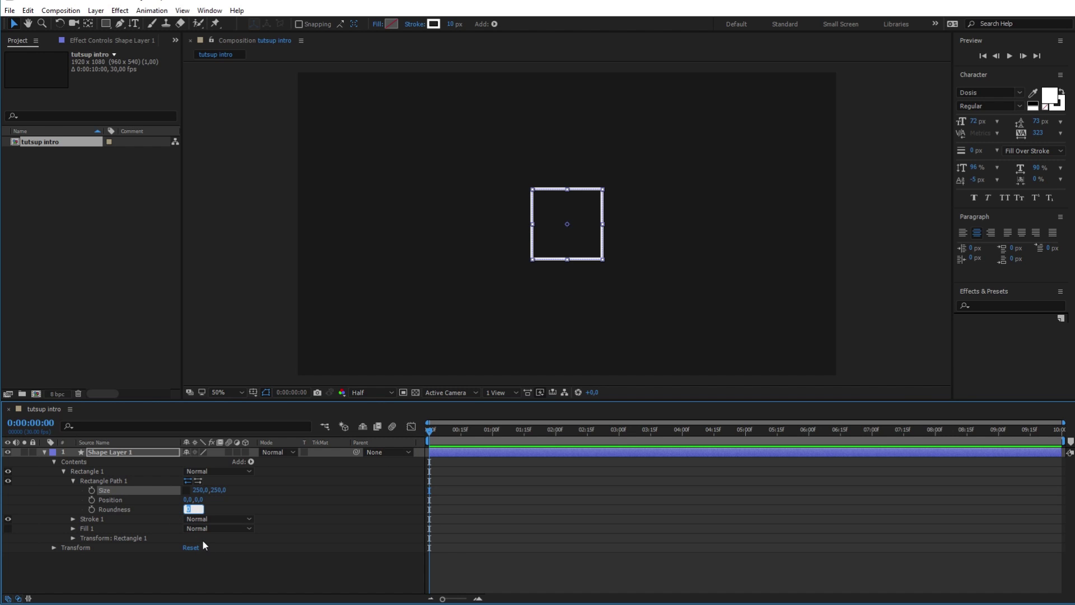
{"action": "type", "text": "125"}
{"action": "key", "text": "Return"}
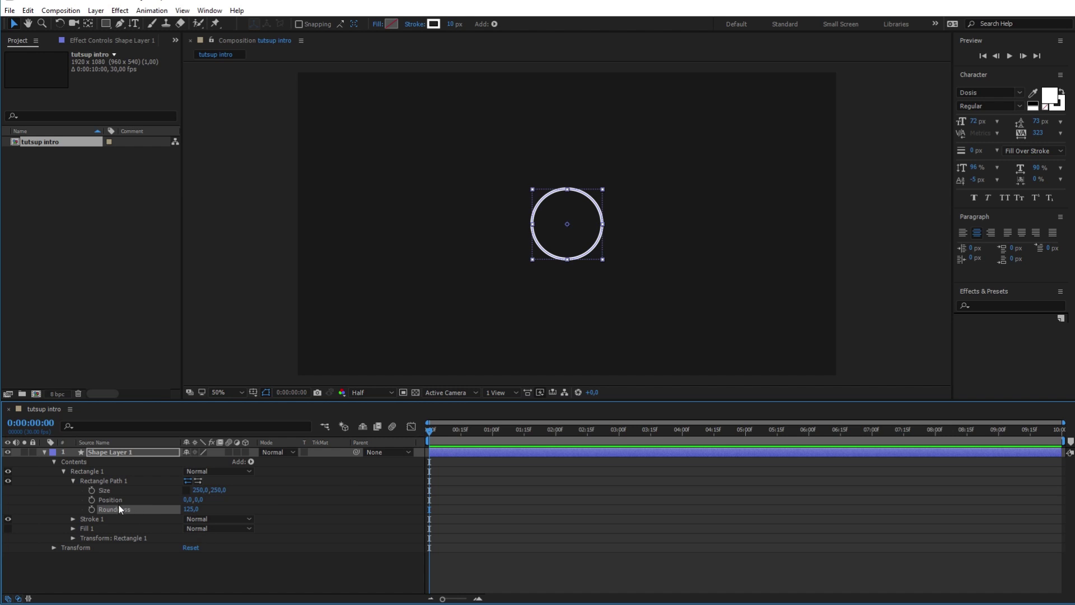
Keyframe the circle's Position above the frame at 0, then below centre at 0:22.
{"action": "left_click", "coordinate": [71, 538]}
{"action": "left_click", "coordinate": [116, 540]}
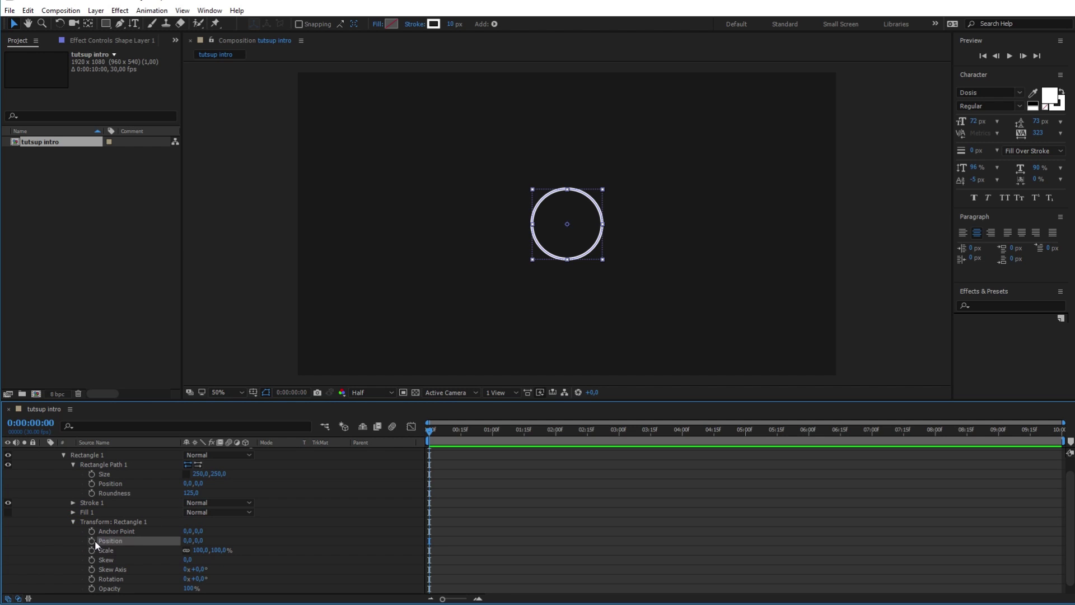
{"action": "left_click", "coordinate": [92, 540]}
{"action": "left_click_drag", "start_coordinate": [572, 234], "coordinate": [571, 137]}
{"action": "scroll", "coordinate": [571, 143], "scroll_direction": "down", "scroll_amount": 2}
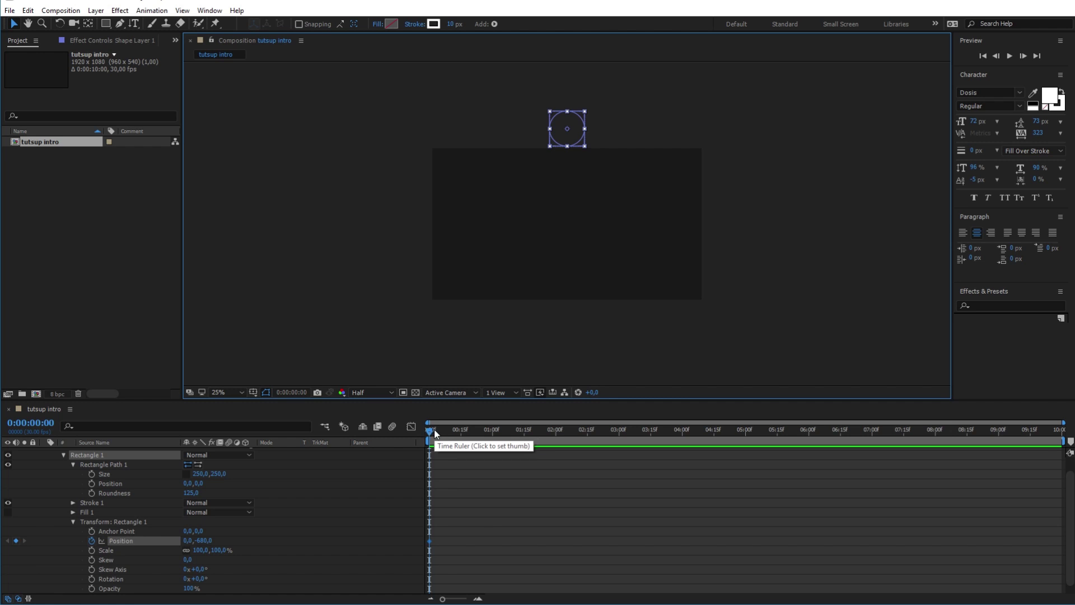
{"action": "left_click_drag", "start_coordinate": [432, 428], "coordinate": [475, 436]}
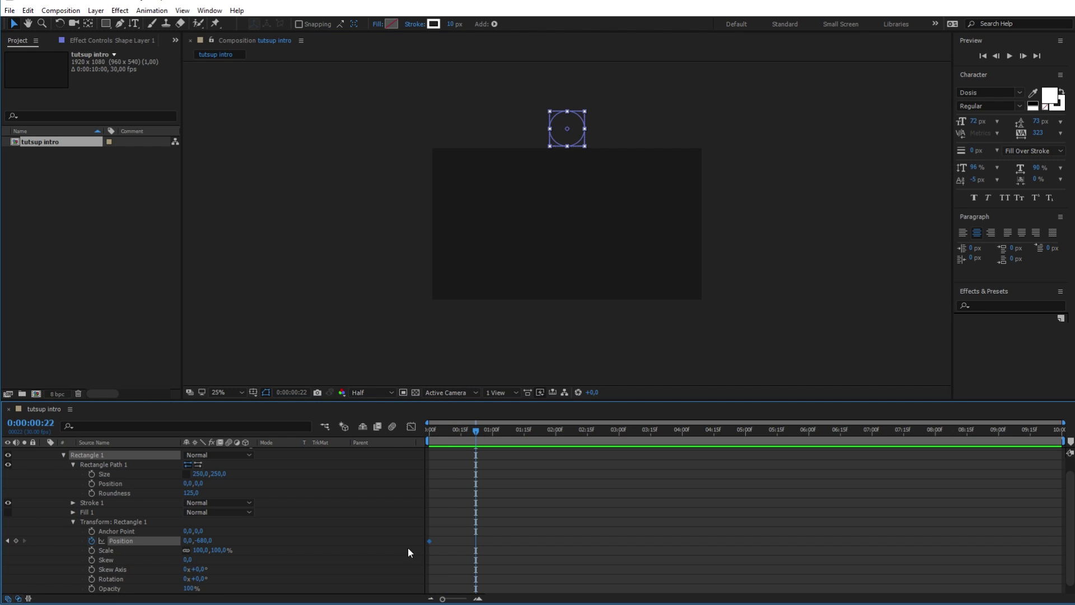
{"action": "left_click_drag", "start_coordinate": [577, 130], "coordinate": [579, 263]}
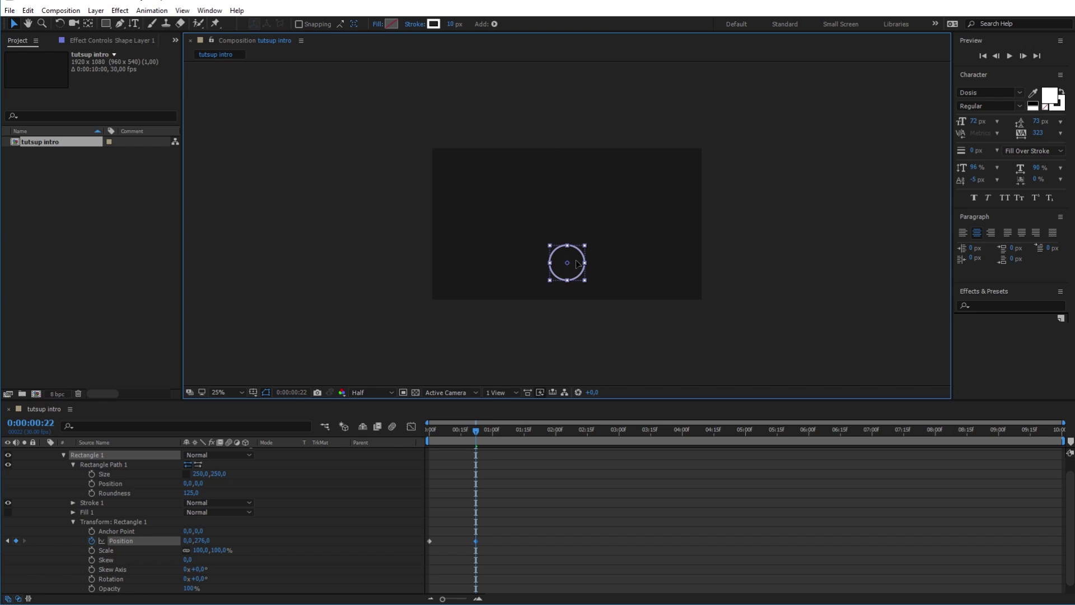
Add bounce keyframes at 1:06, 1:17 and 1:24, then trim the work area to 2 seconds and play it.
{"action": "left_click_drag", "start_coordinate": [482, 429], "coordinate": [507, 431]}
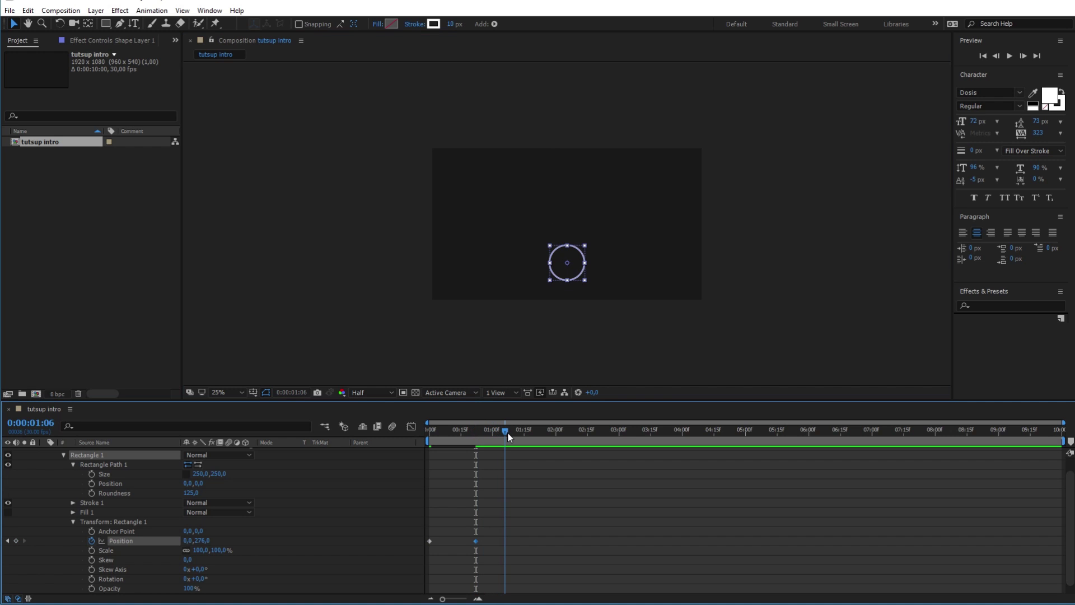
{"action": "left_click_drag", "start_coordinate": [575, 268], "coordinate": [574, 190]}
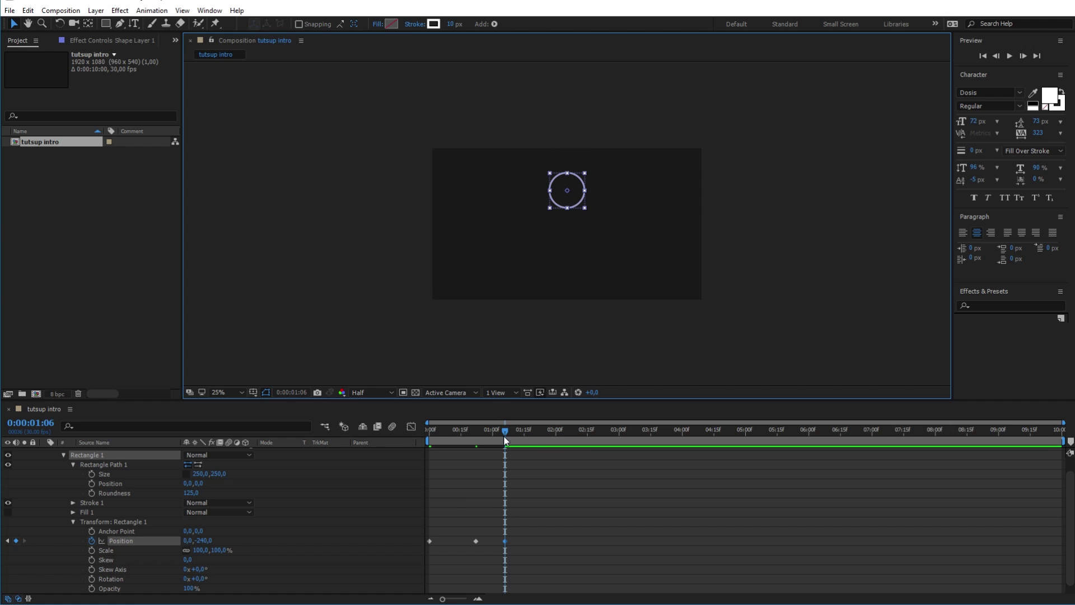
{"action": "left_click", "coordinate": [509, 431]}
{"action": "left_click_drag", "start_coordinate": [509, 431], "coordinate": [529, 434]}
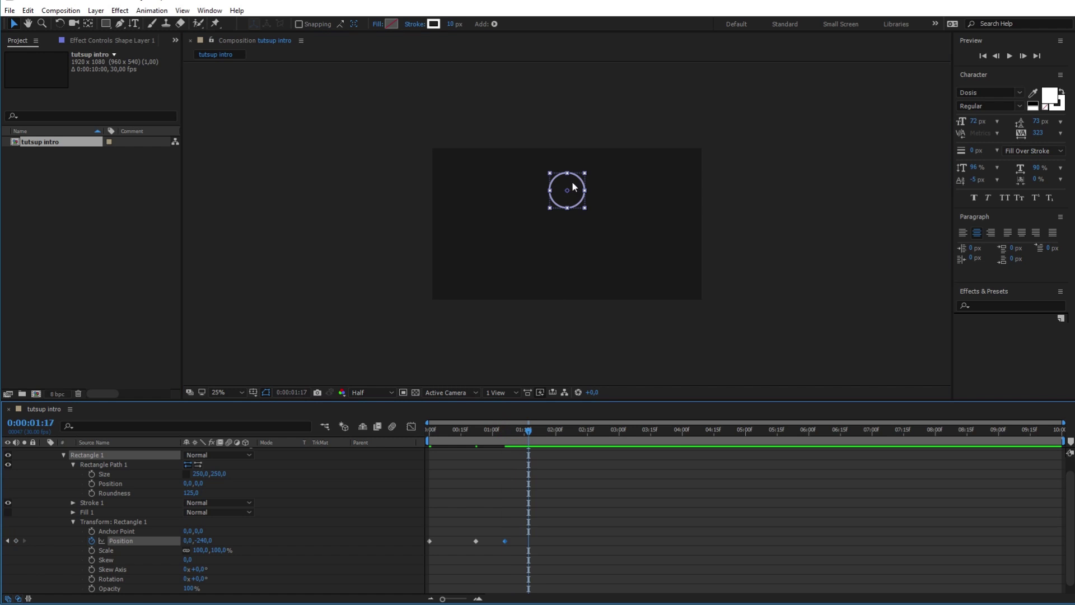
{"action": "left_click_drag", "start_coordinate": [571, 192], "coordinate": [574, 233]}
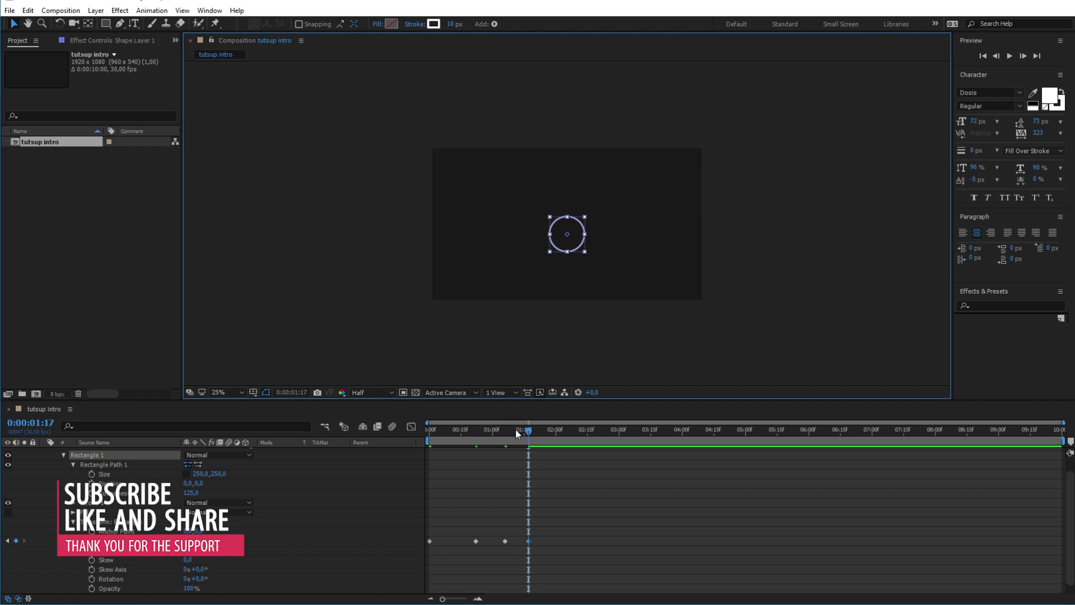
{"action": "left_click_drag", "start_coordinate": [527, 432], "coordinate": [542, 434]}
{"action": "left_click_drag", "start_coordinate": [572, 244], "coordinate": [572, 229]}
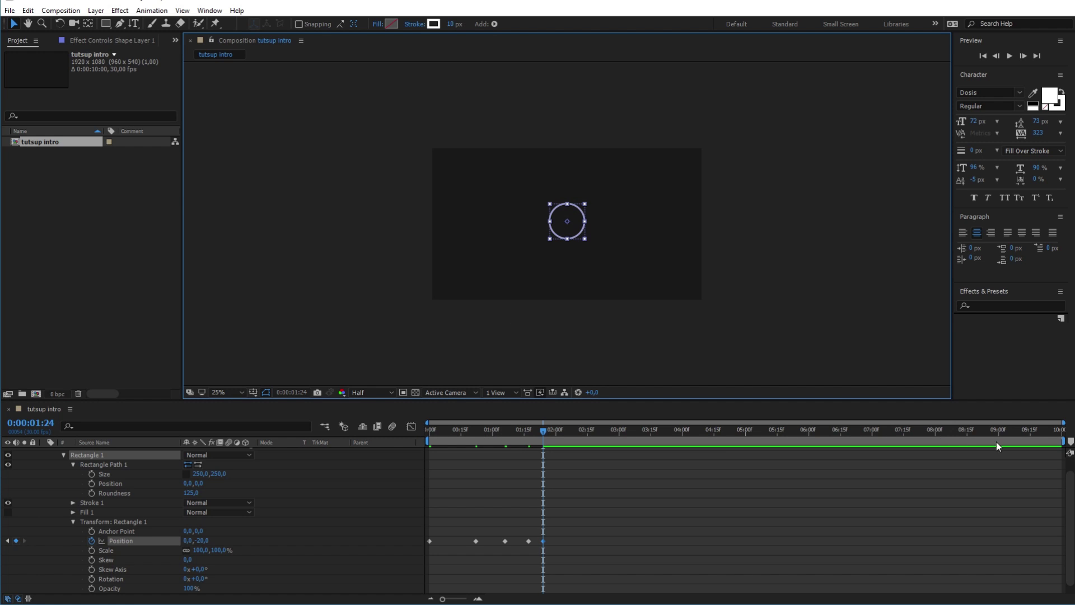
{"action": "left_click_drag", "start_coordinate": [1063, 441], "coordinate": [564, 442]}
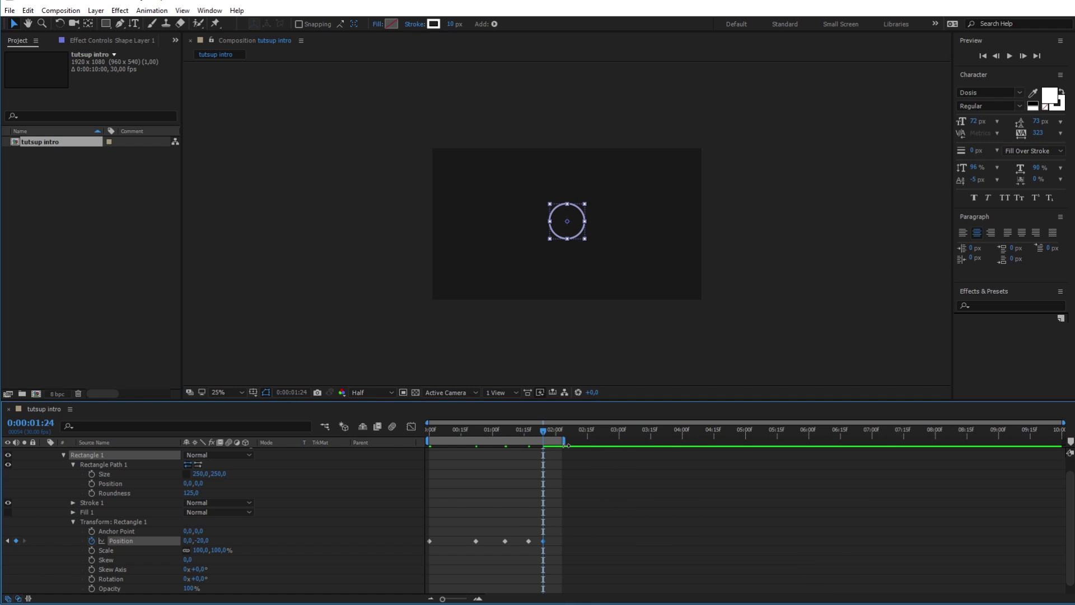
{"action": "key", "text": "space"}
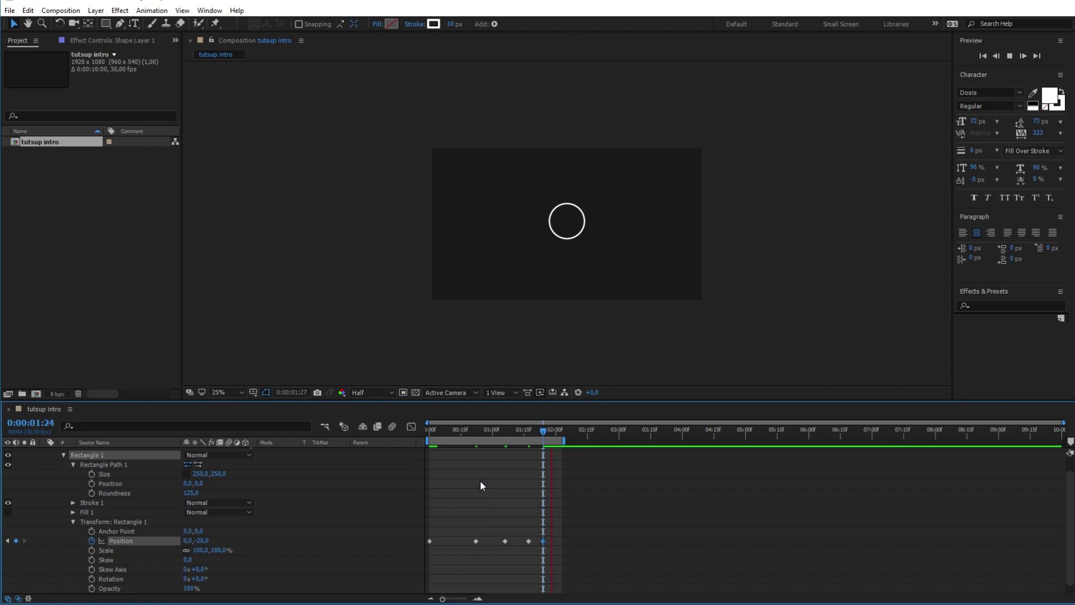
Apply Easy Ease (F9) to all five Position keyframes and preview the bounce.
{"action": "key", "text": "space"}
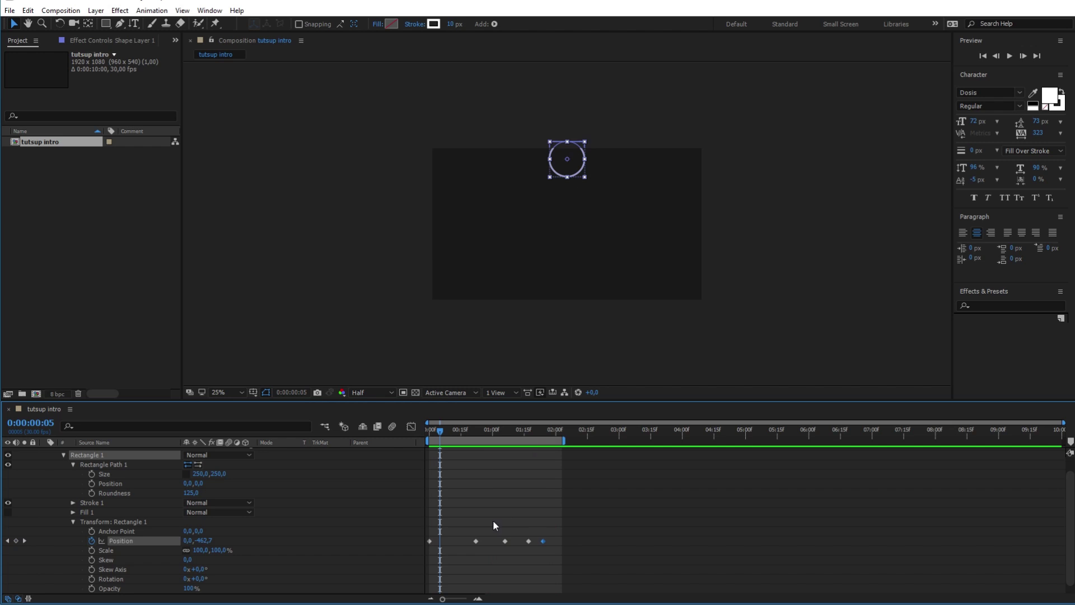
{"action": "left_click_drag", "start_coordinate": [555, 520], "coordinate": [422, 567]}
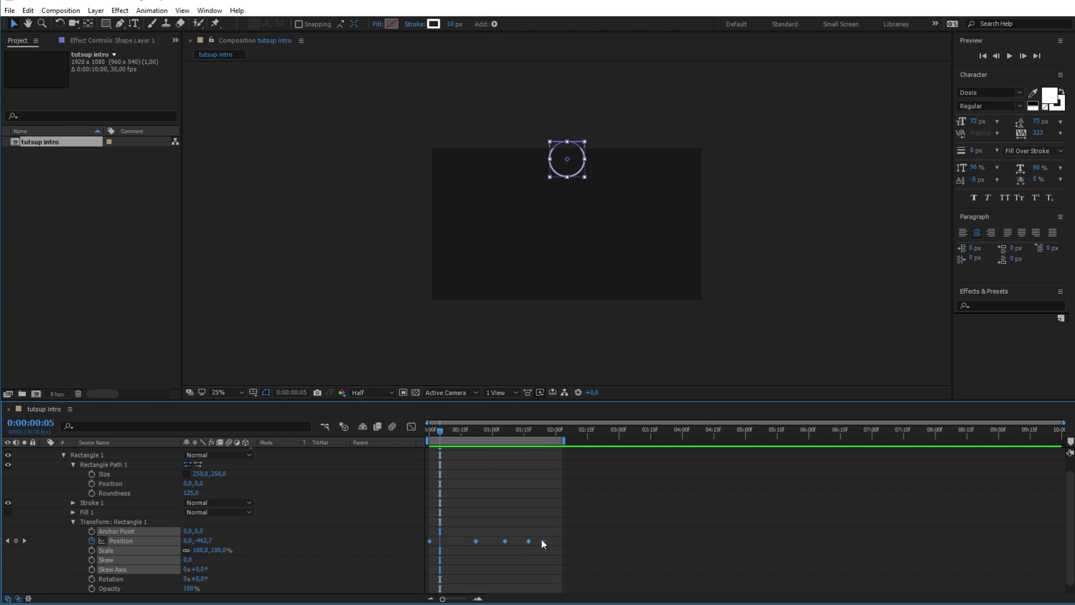
{"action": "mouse_move", "coordinate": [542, 540]}
{"action": "key", "text": "F9"}
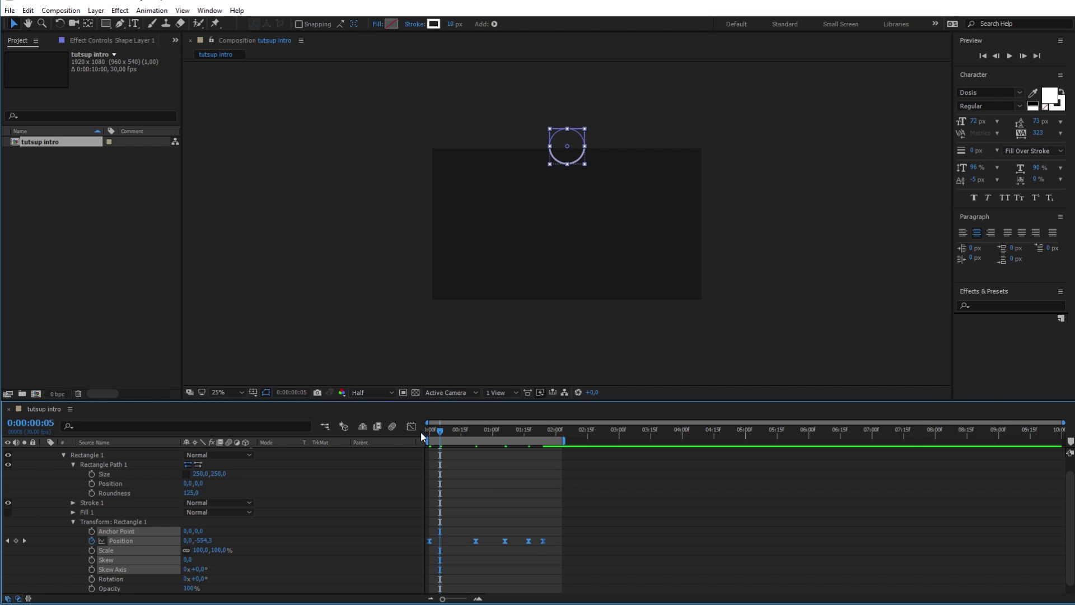
{"action": "key", "text": "space"}
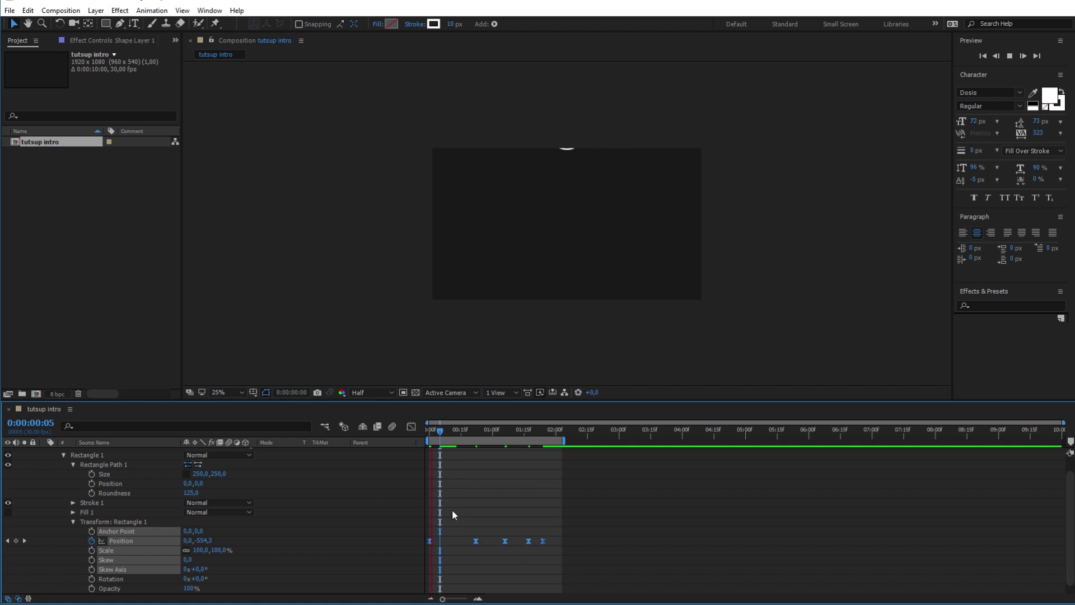
{"action": "key", "text": "space"}
In the Graph Editor's speed graph, drag the influence handles to turn each bounce into a sharp speed spike.
{"action": "left_click", "coordinate": [412, 427]}
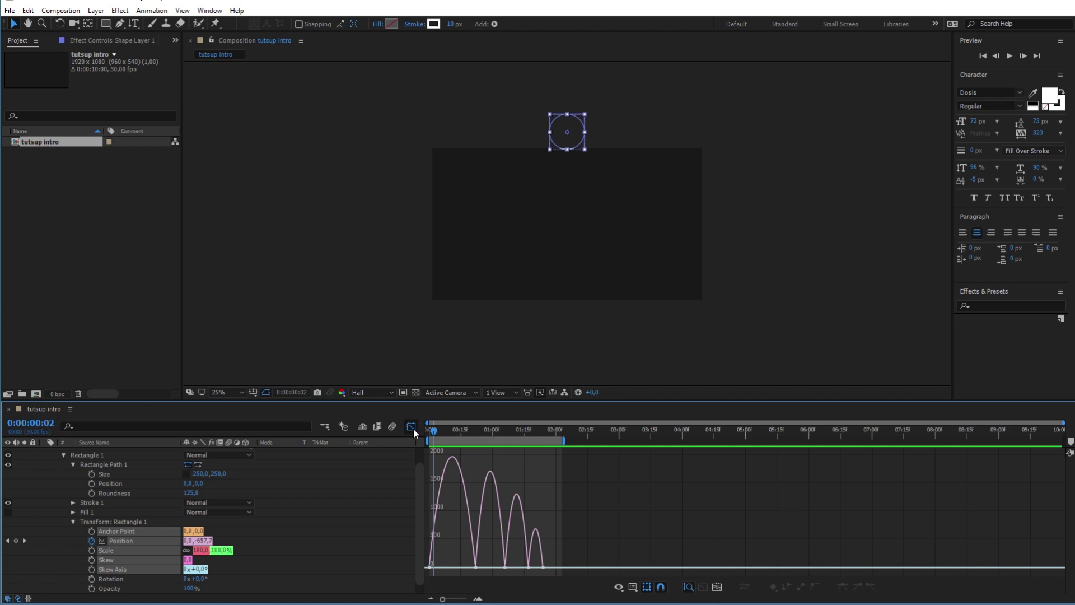
{"action": "left_click", "coordinate": [718, 588]}
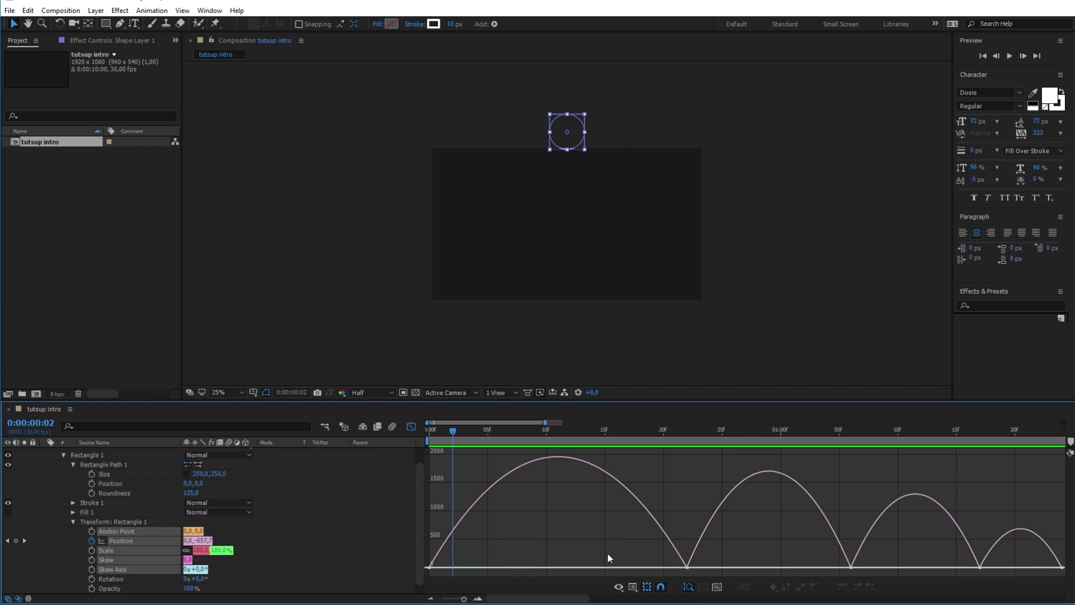
{"action": "left_click", "coordinate": [632, 587]}
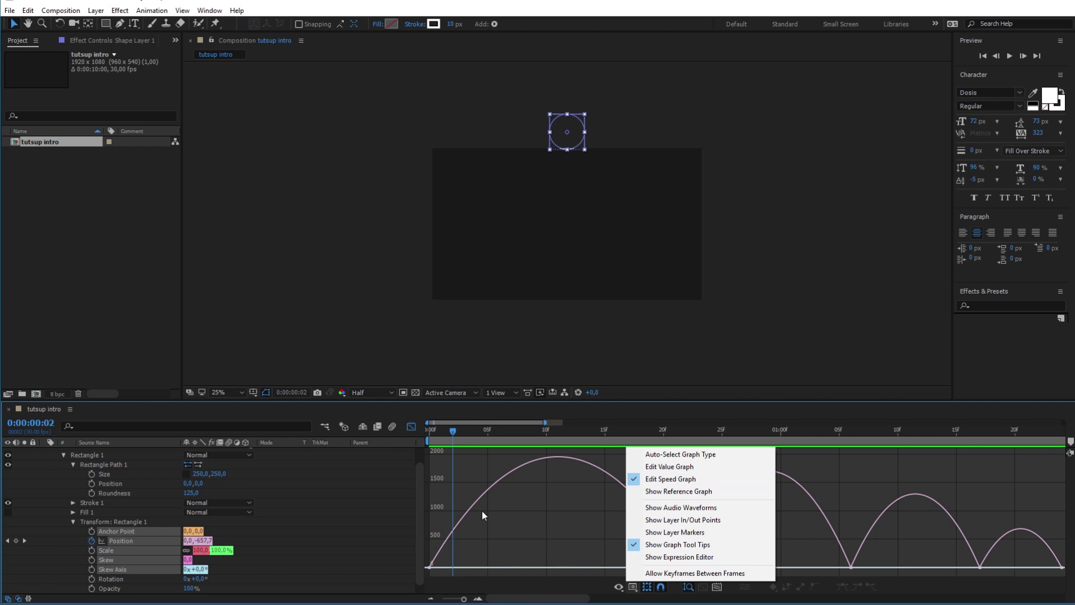
{"action": "left_click", "coordinate": [509, 541]}
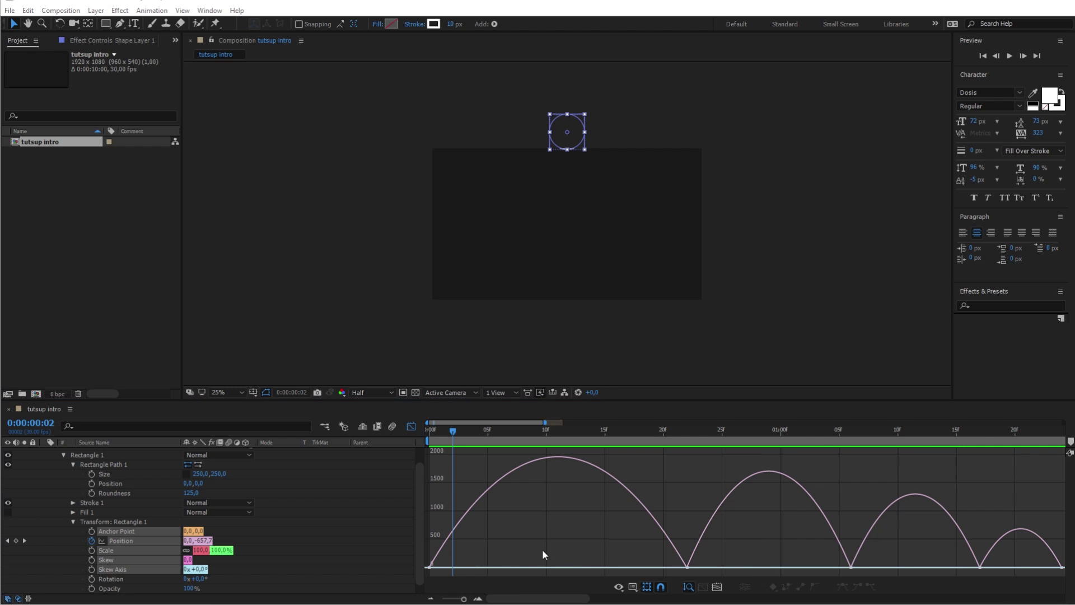
{"action": "left_click_drag", "start_coordinate": [434, 577], "coordinate": [548, 567]}
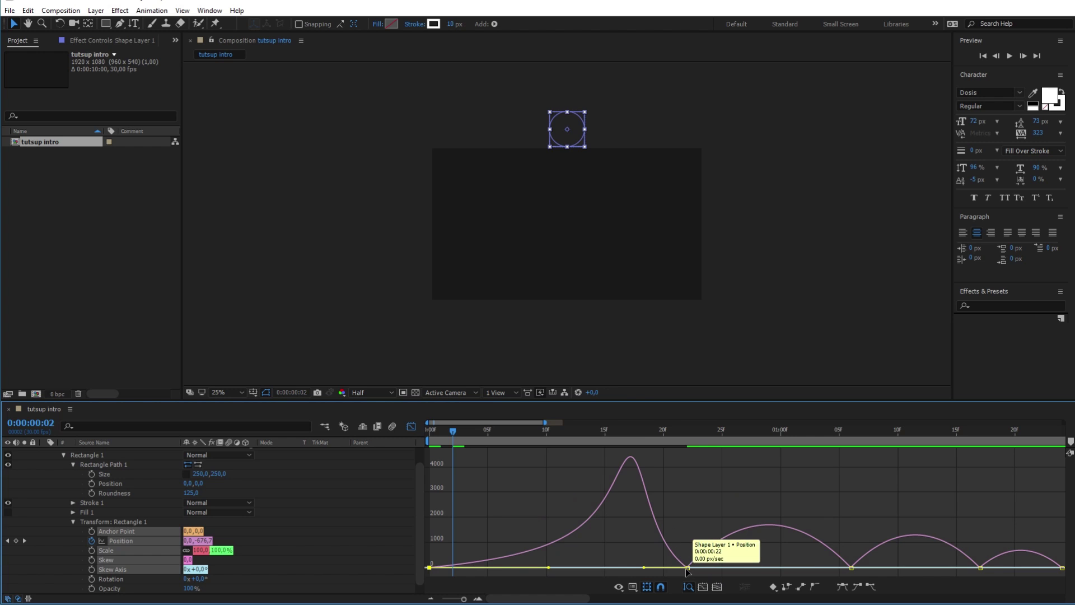
{"action": "left_click", "coordinate": [687, 568]}
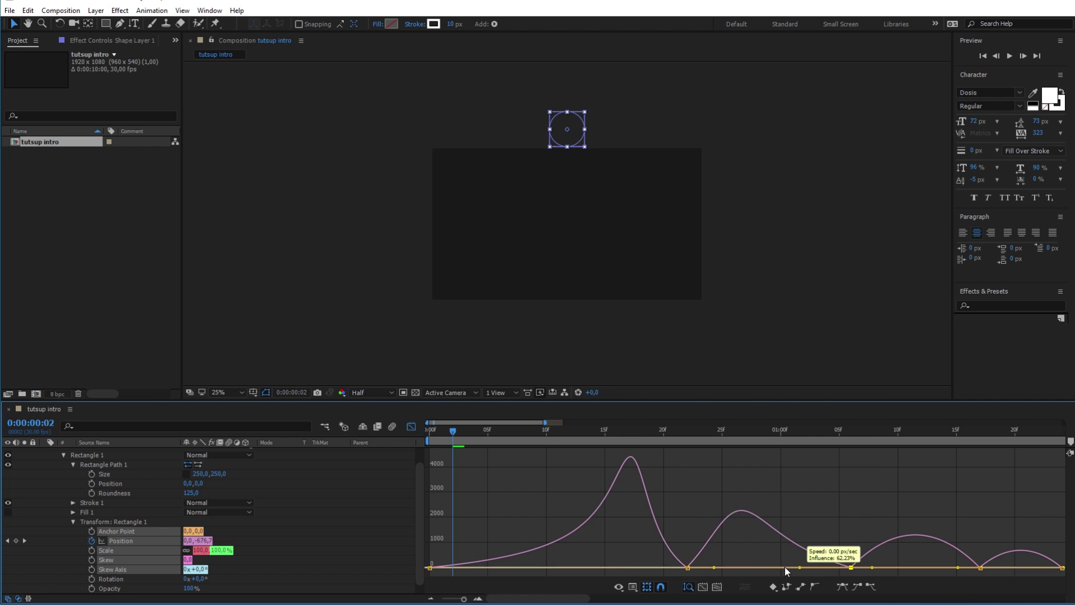
{"action": "left_click_drag", "start_coordinate": [784, 566], "coordinate": [745, 563]}
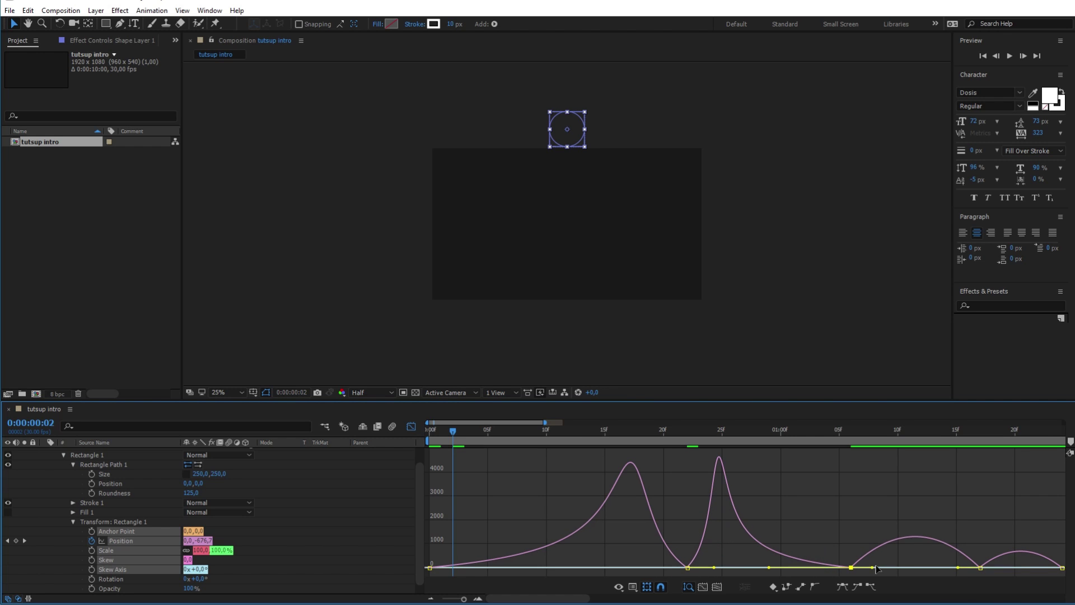
{"action": "mouse_move", "coordinate": [858, 569]}
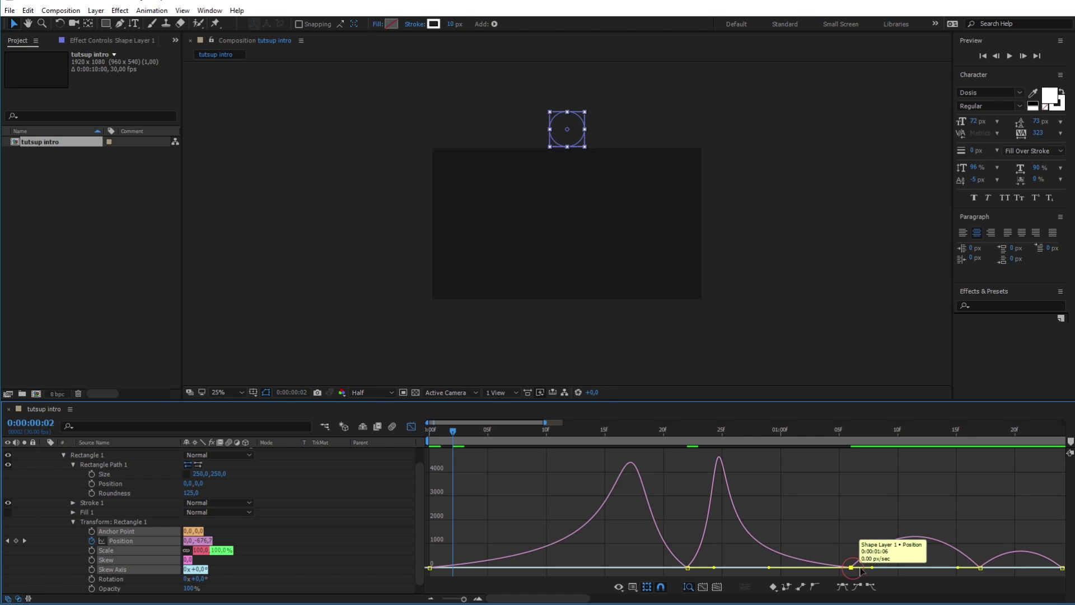
{"action": "left_click_drag", "start_coordinate": [872, 567], "coordinate": [1019, 567]}
Return to the layer keyframe view, preview the refined bounce, and park the playhead at 0:00:00:22.
{"action": "mouse_move", "coordinate": [980, 568]}
{"action": "left_click", "coordinate": [413, 427]}
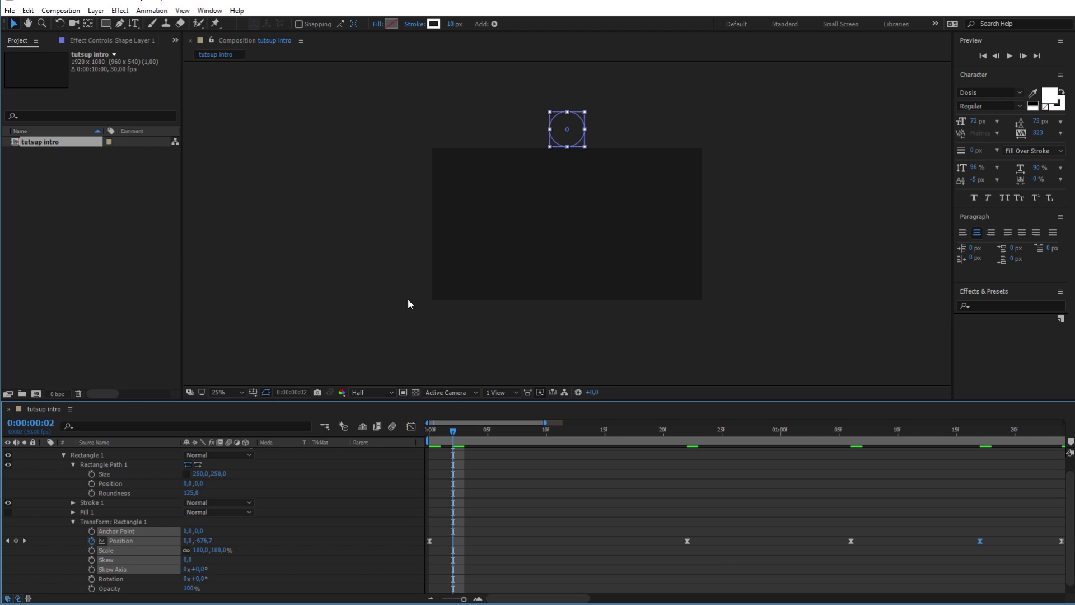
{"action": "left_click", "coordinate": [382, 320]}
{"action": "key", "text": "space"}
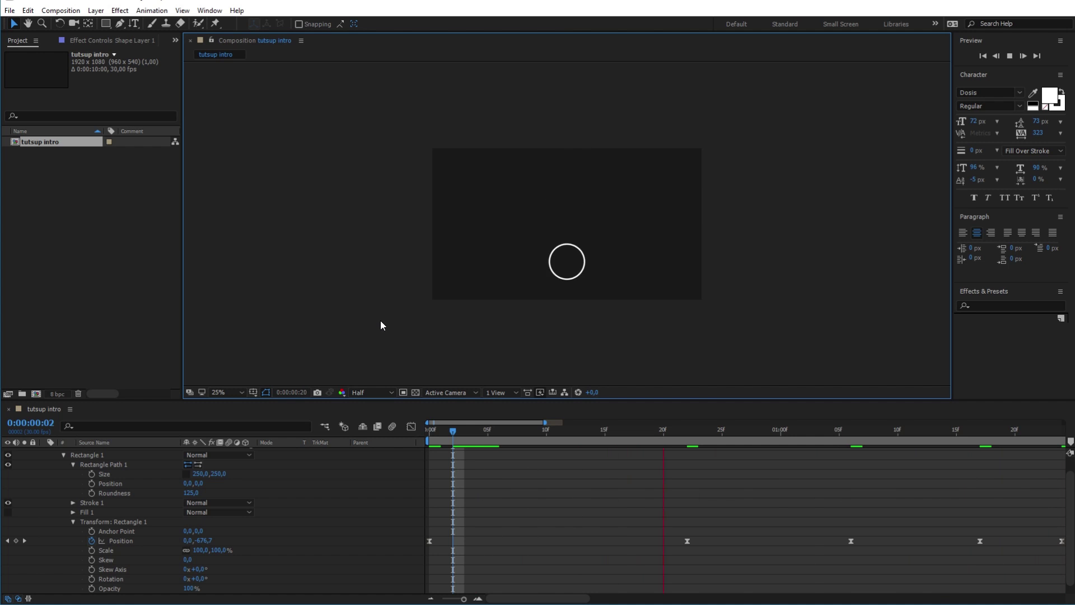
{"action": "left_click", "coordinate": [526, 455]}
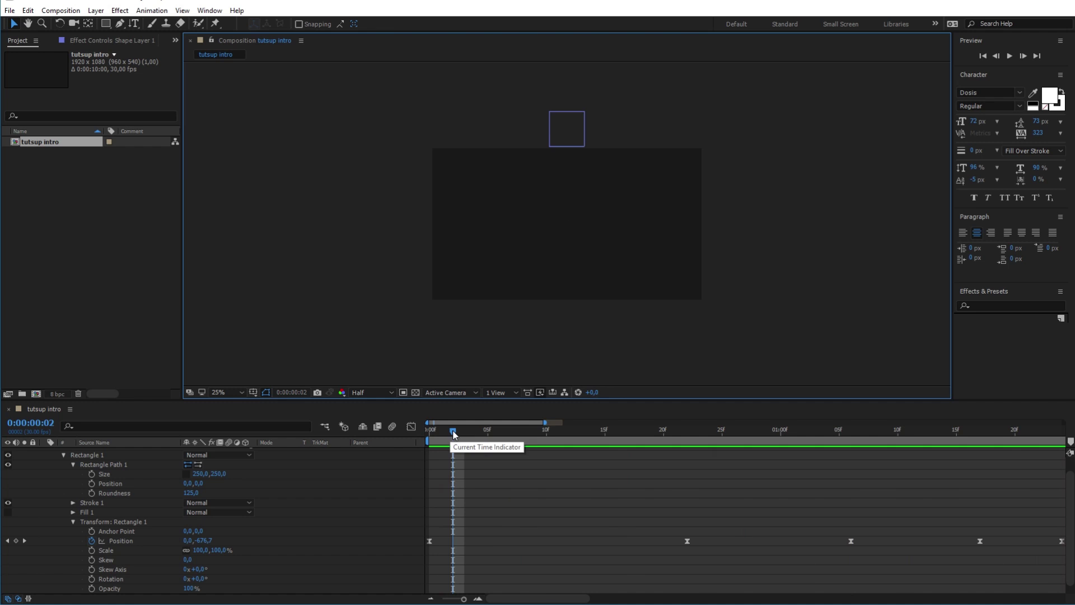
{"action": "left_click_drag", "start_coordinate": [453, 435], "coordinate": [699, 436]}
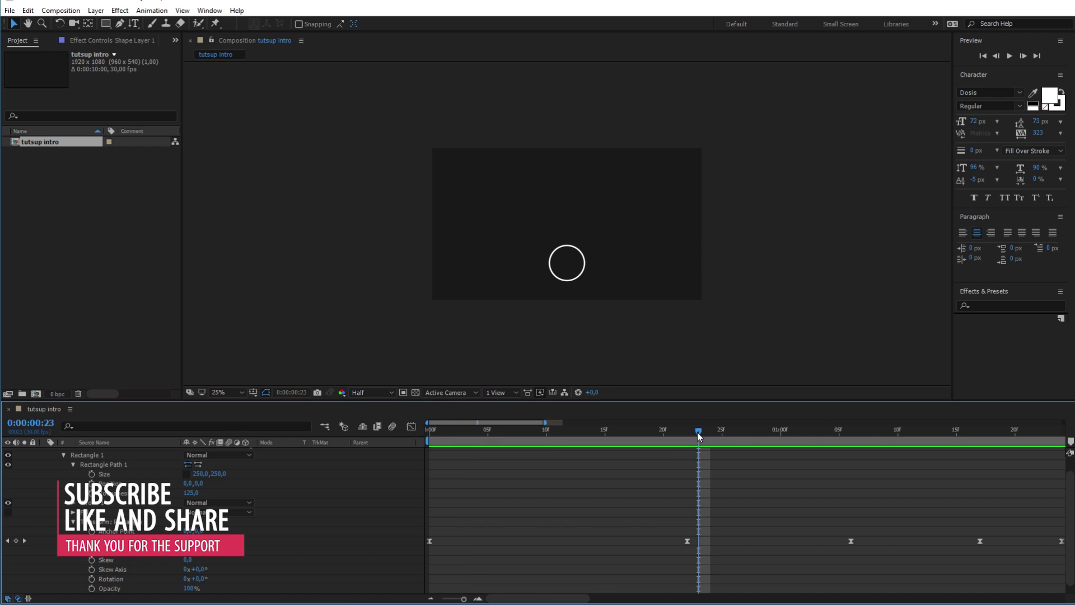
Keyframe Roundness from 125 at 0:22 to 0 at 1:15, then preview the circle-to-square morph.
{"action": "left_click", "coordinate": [539, 560]}
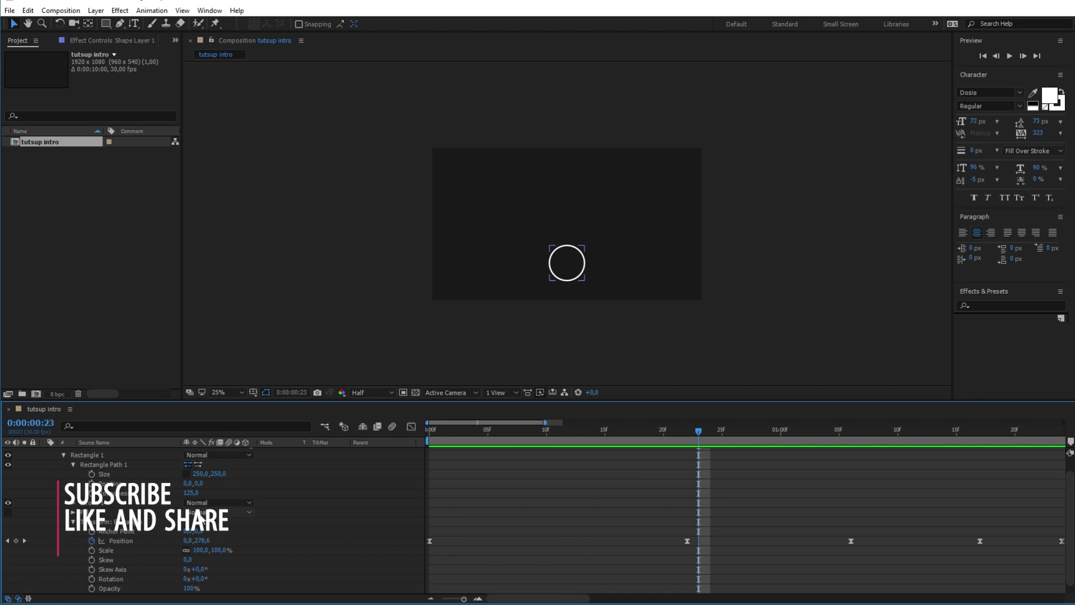
{"action": "left_click", "coordinate": [92, 493]}
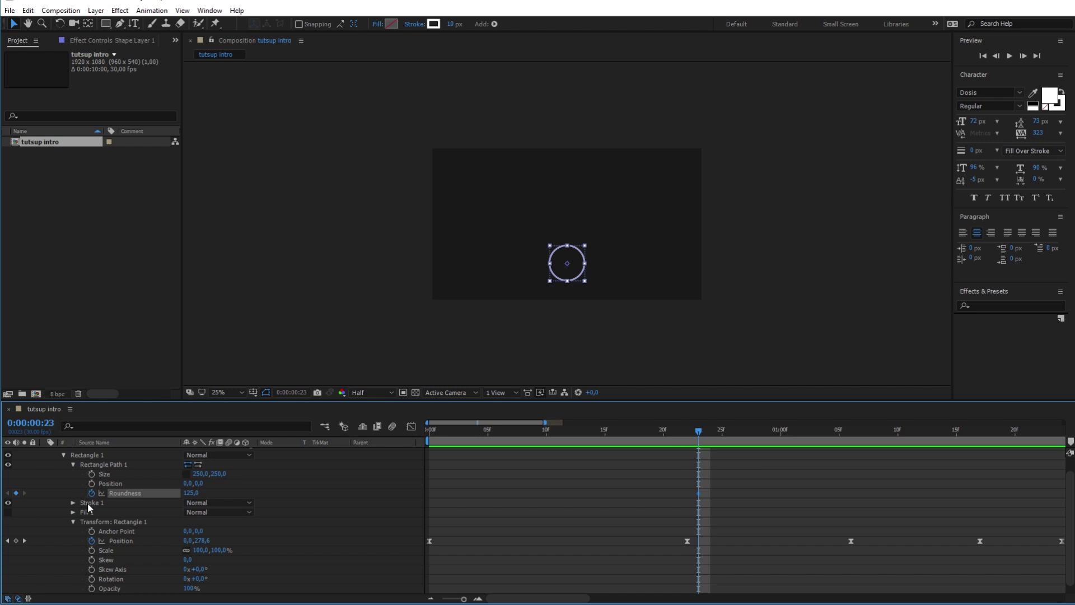
{"action": "left_click", "coordinate": [698, 431]}
{"action": "left_click_drag", "start_coordinate": [711, 429], "coordinate": [961, 435]}
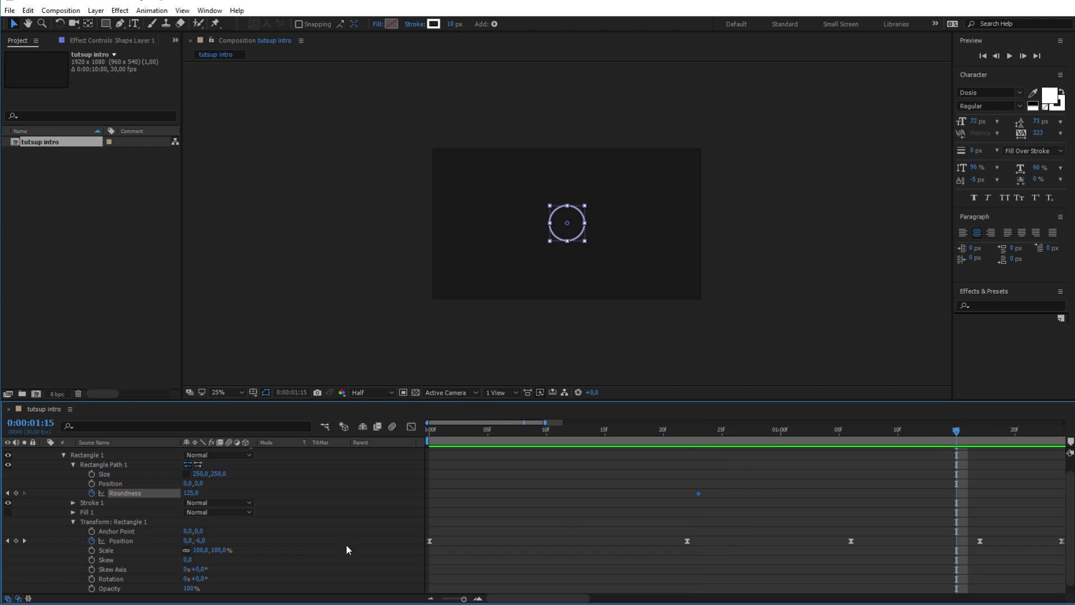
{"action": "left_click", "coordinate": [191, 493]}
{"action": "type", "text": "0"}
{"action": "key", "text": "Return"}
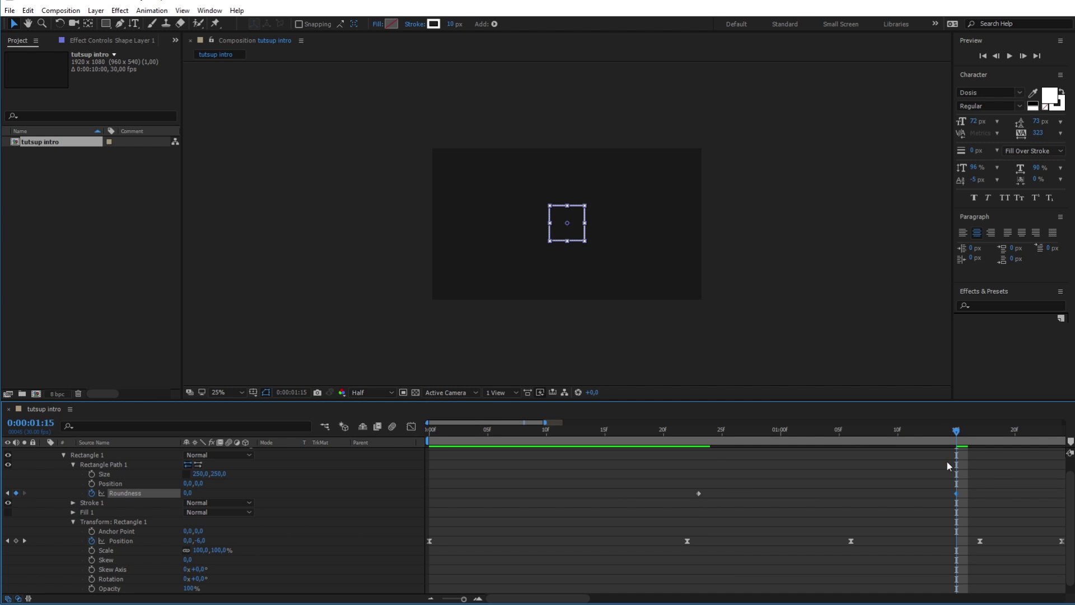
{"action": "left_click_drag", "start_coordinate": [677, 476], "coordinate": [983, 502]}
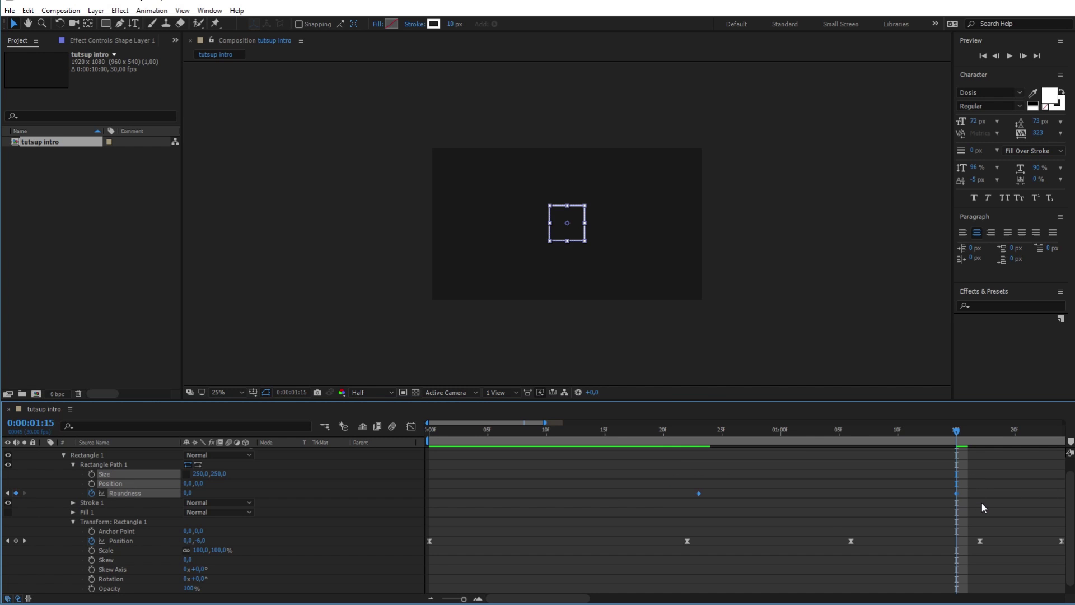
{"action": "left_click", "coordinate": [588, 480]}
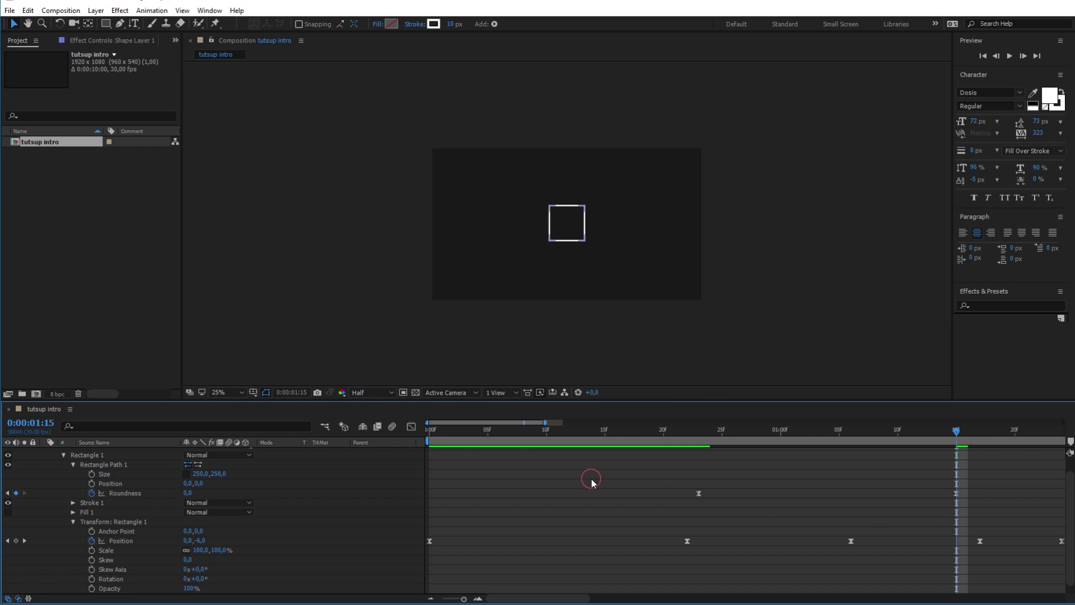
{"action": "key", "text": "space"}
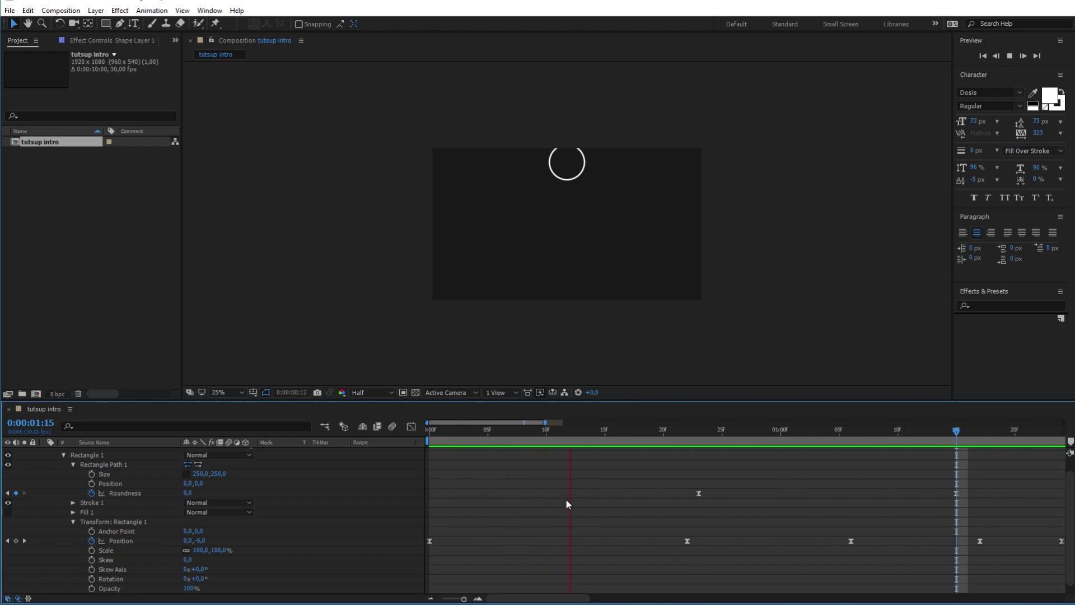
{"action": "key", "text": "space"}
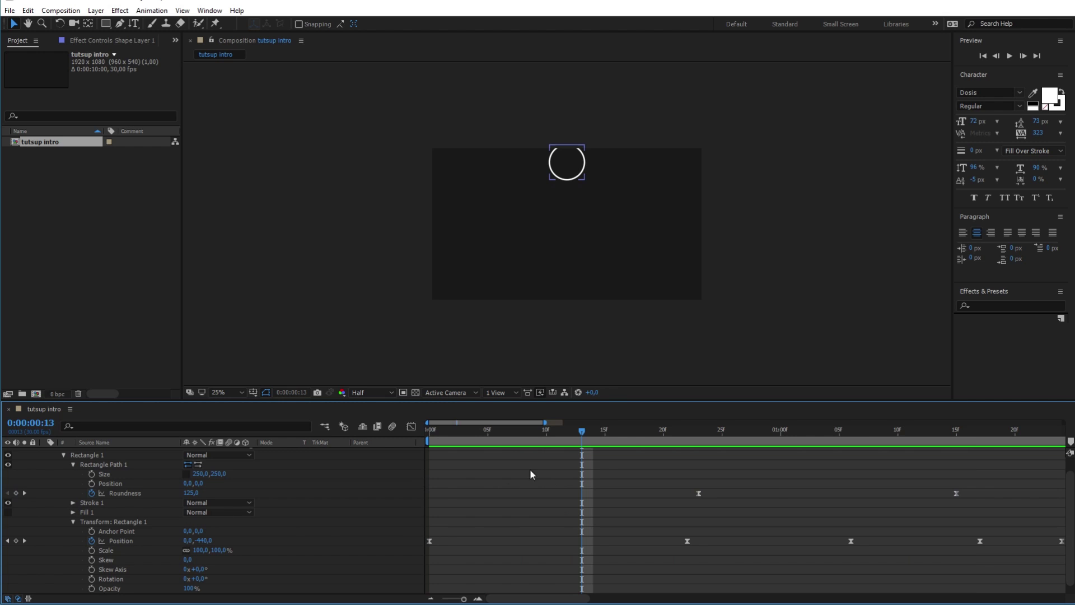
Keyframe Rotation from 0° at 1:00 to 90° at 1:15, ease both keyframes, and preview.
{"action": "left_click", "coordinate": [592, 436]}
{"action": "left_click_drag", "start_coordinate": [594, 436], "coordinate": [786, 435]}
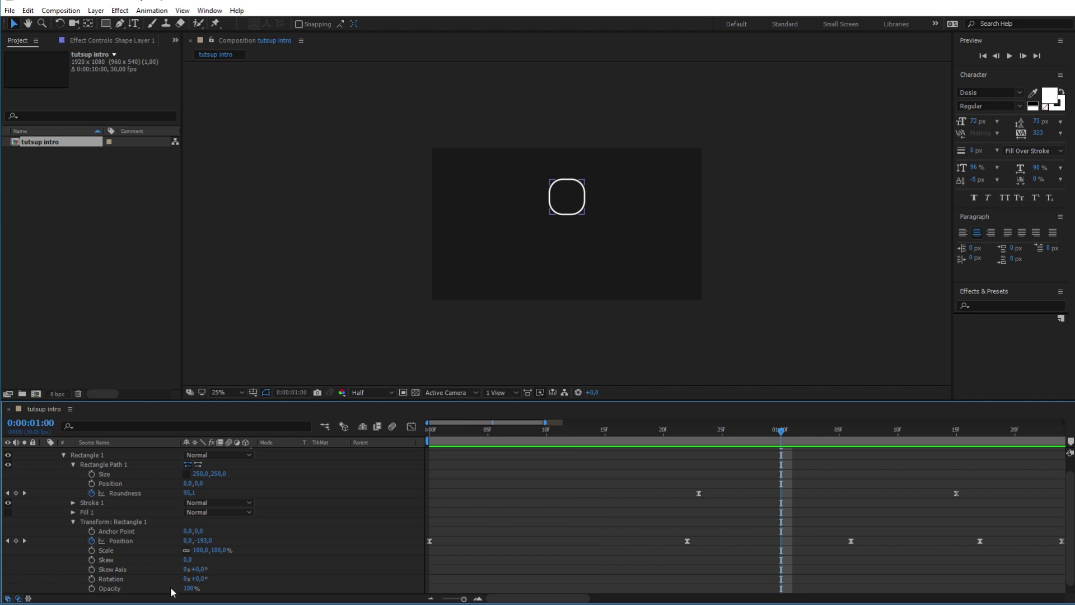
{"action": "left_click", "coordinate": [92, 579]}
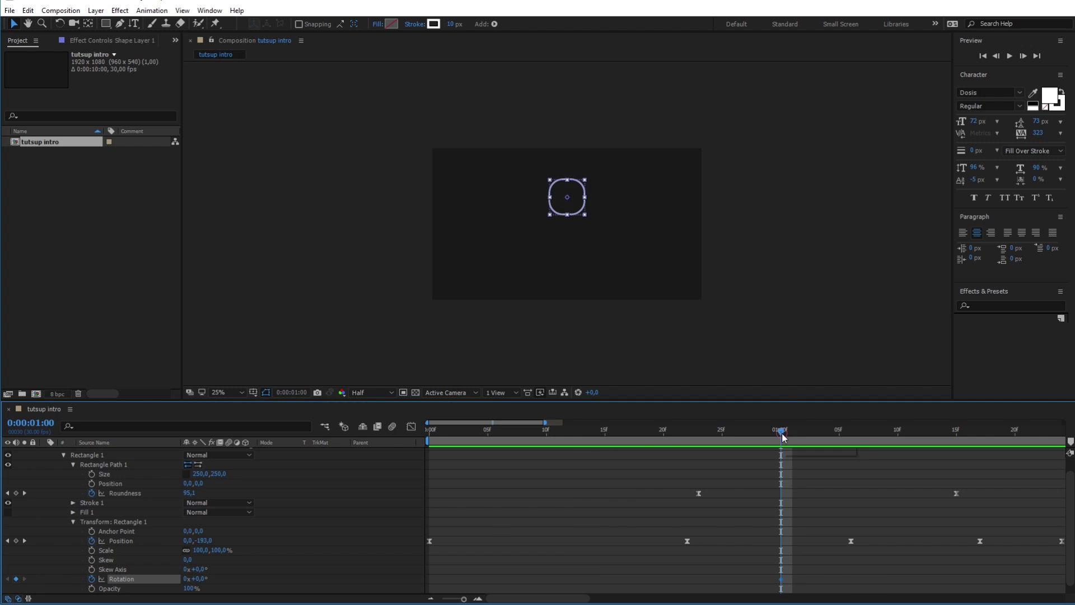
{"action": "left_click_drag", "start_coordinate": [783, 437], "coordinate": [957, 439]}
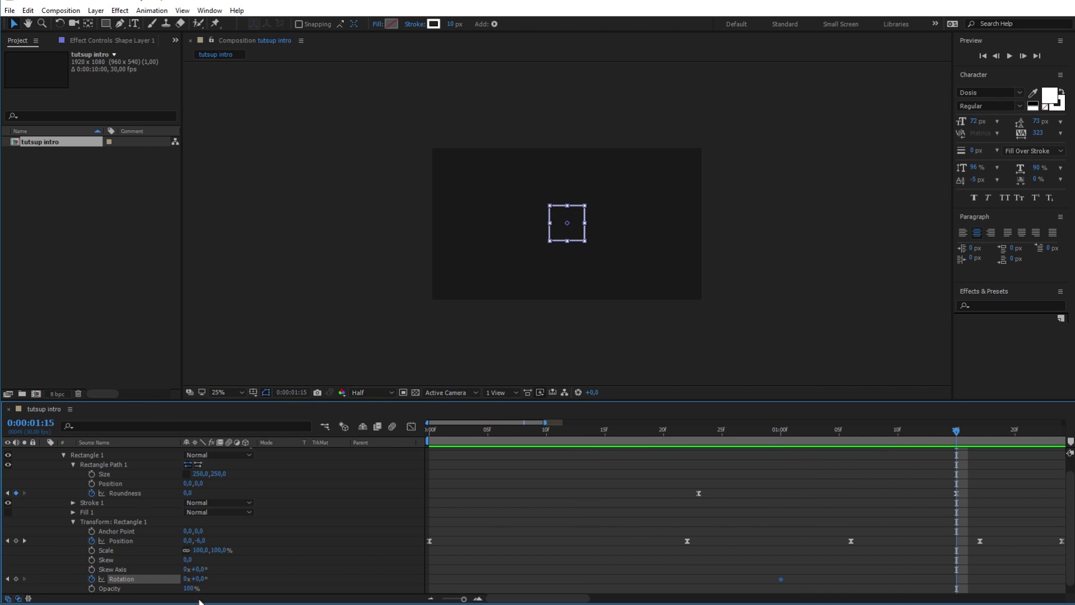
{"action": "left_click", "coordinate": [199, 578]}
{"action": "key", "text": "Return"}
{"action": "left_click_drag", "start_coordinate": [743, 562], "coordinate": [977, 580]}
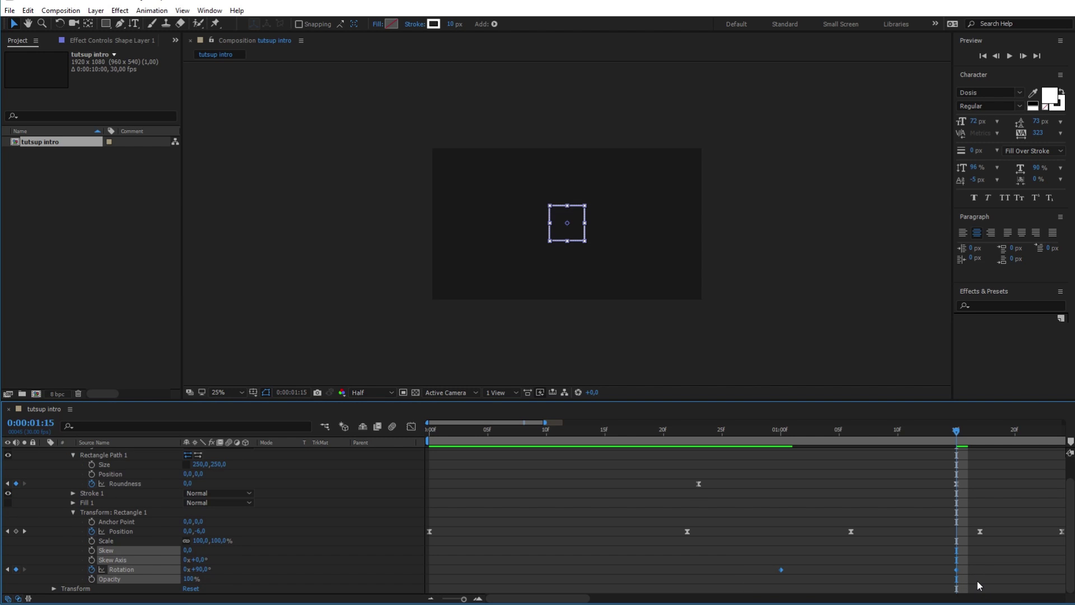
{"action": "key", "text": "F9"}
{"action": "left_click", "coordinate": [635, 547]}
{"action": "key", "text": "space"}
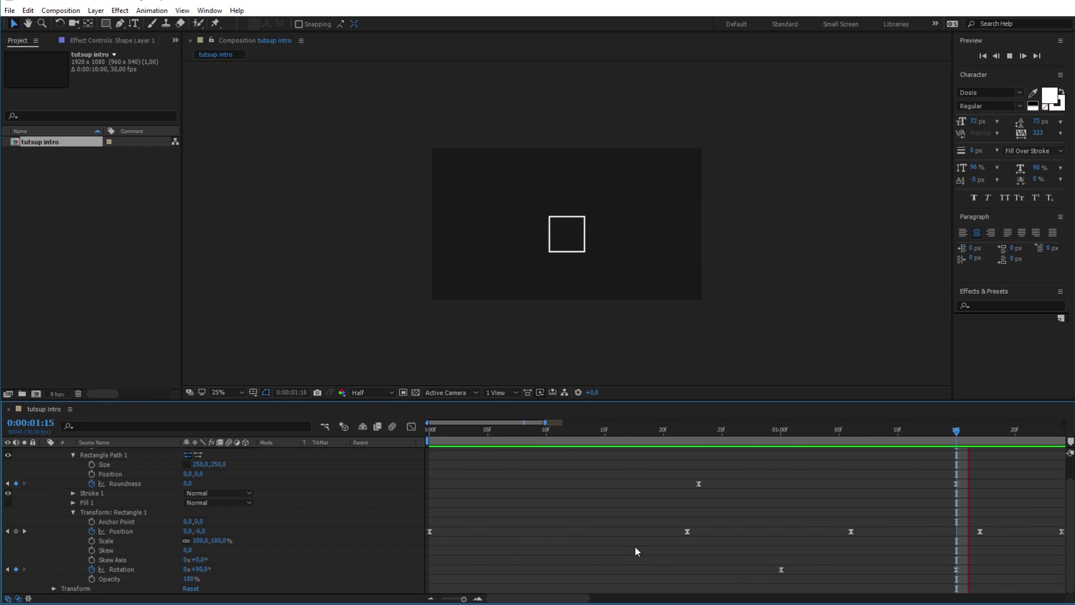
{"action": "key", "text": "space"}
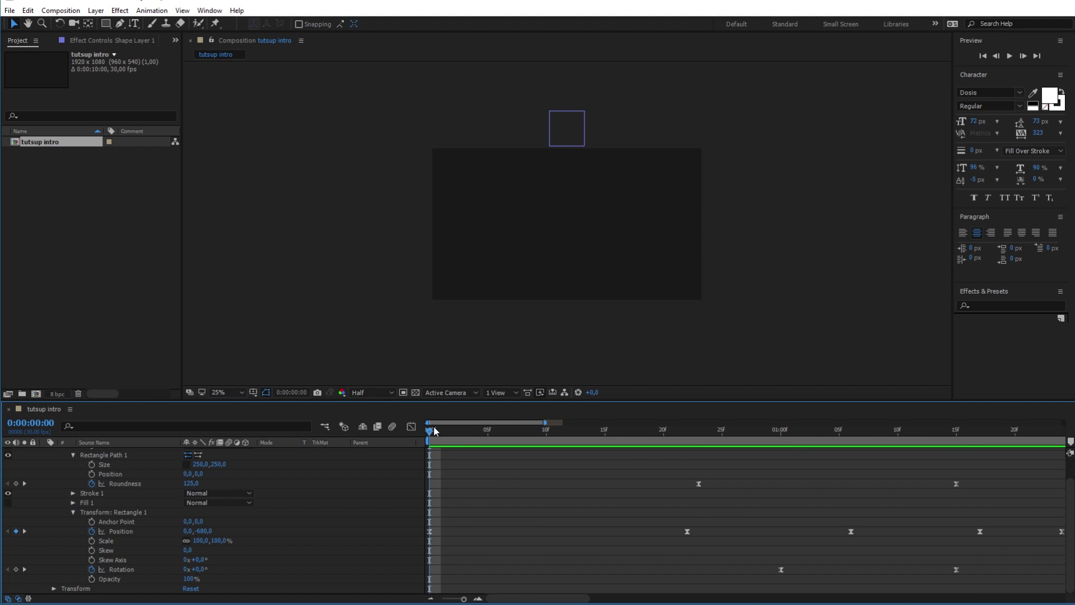
Collapse the shape layer's properties and undo an accidental empty text layer.
{"action": "left_click_drag", "start_coordinate": [433, 431], "coordinate": [442, 430]}
{"action": "scroll", "coordinate": [39, 481], "scroll_direction": "up", "scroll_amount": 2}
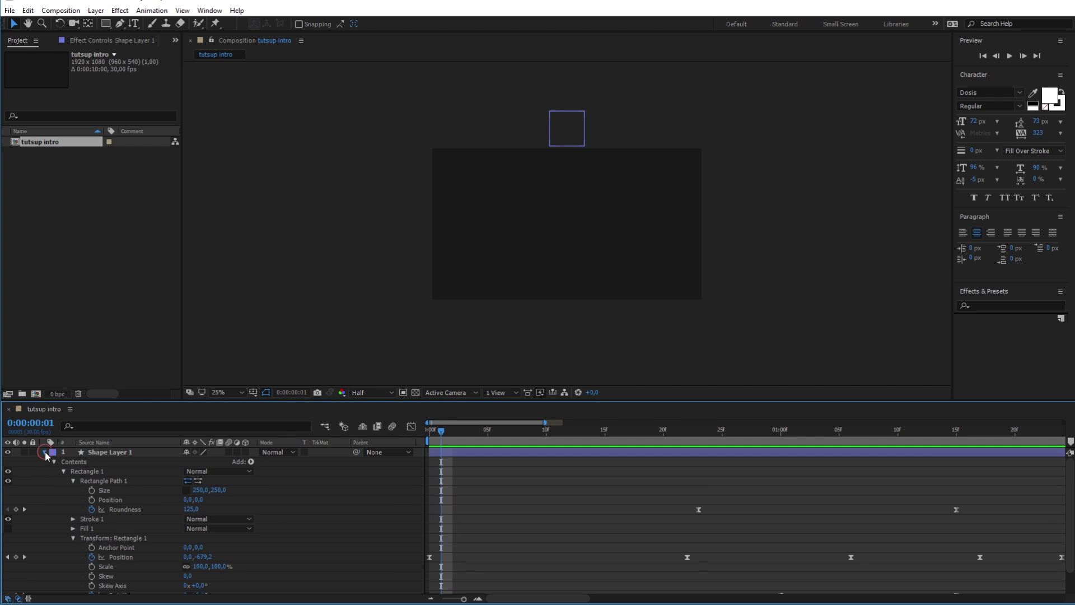
{"action": "left_click", "coordinate": [44, 451]}
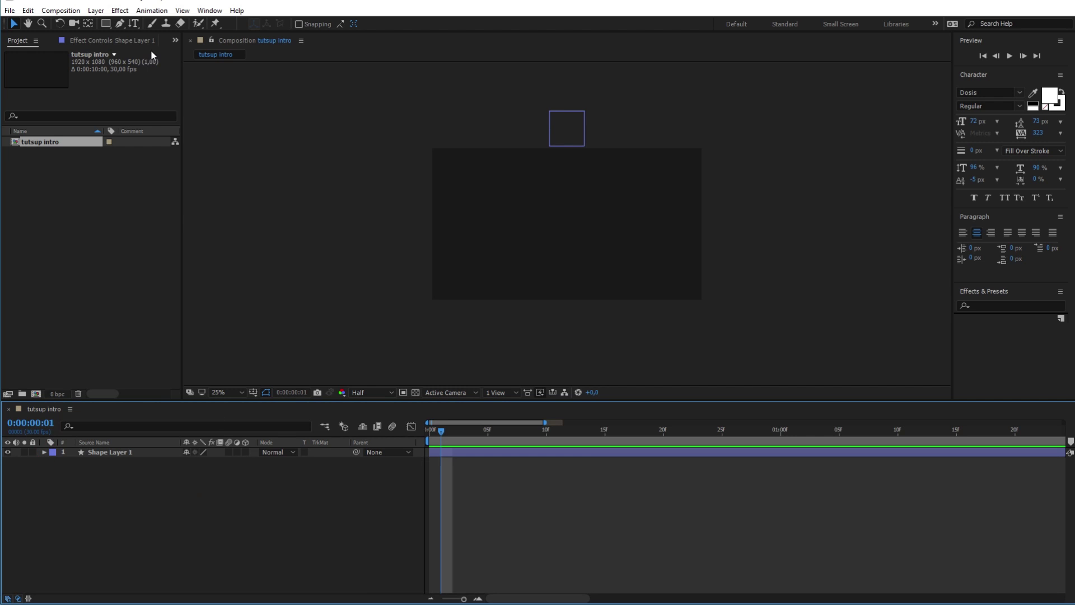
{"action": "left_click", "coordinate": [134, 23]}
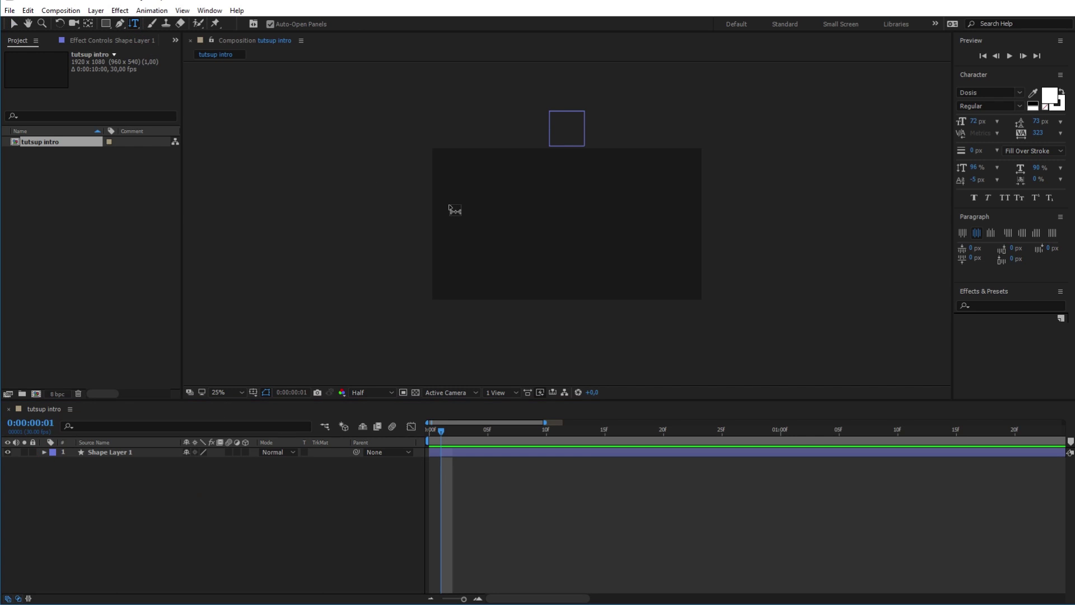
{"action": "left_click", "coordinate": [458, 237]}
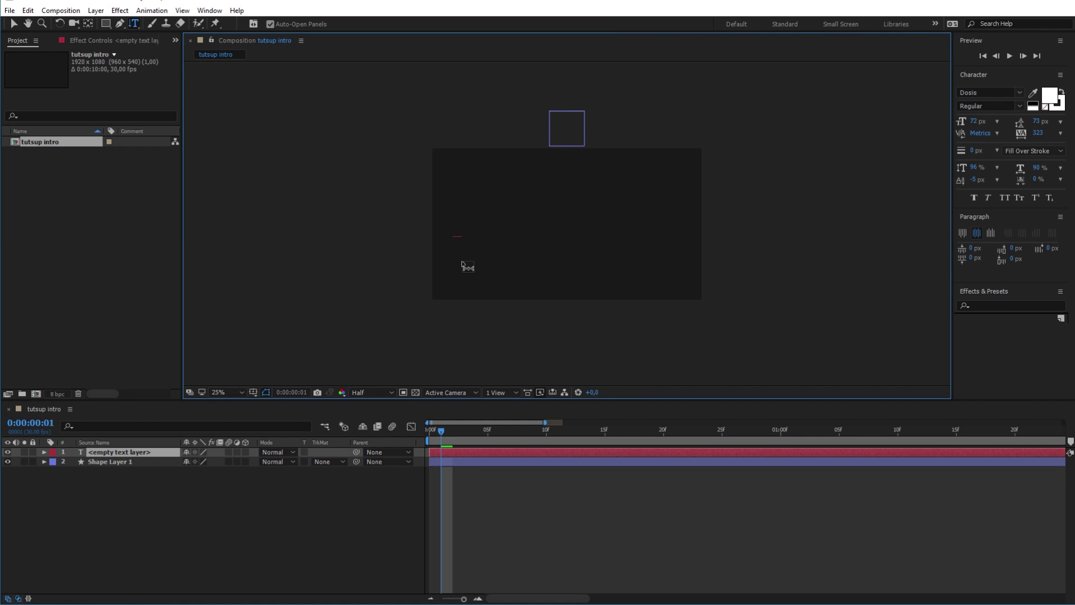
{"action": "key", "text": "ctrl+z"}
Set the viewer zoom to Fit and type 'TUTSUP' as a new horizontal text layer.
{"action": "left_click", "coordinate": [134, 24]}
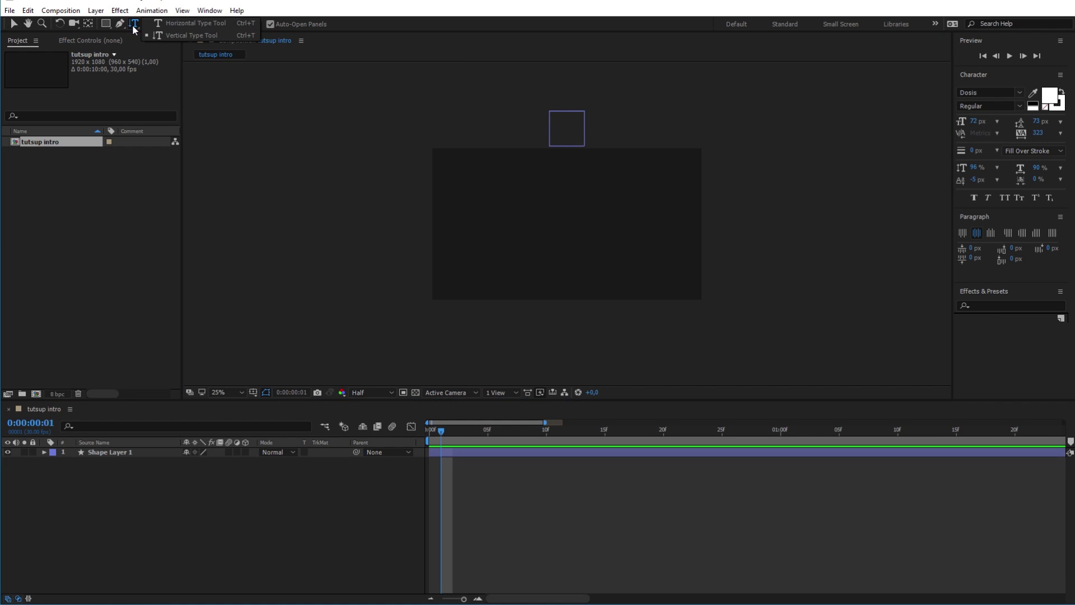
{"action": "left_click", "coordinate": [154, 24]}
{"action": "scroll", "coordinate": [486, 214], "scroll_direction": "up", "scroll_amount": 2}
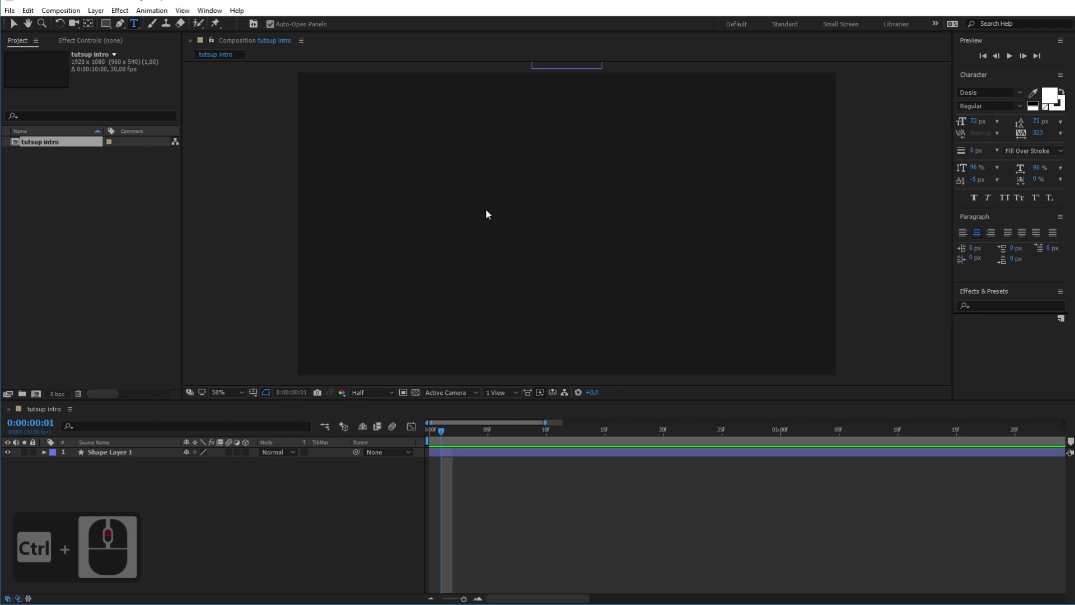
{"action": "left_click", "coordinate": [241, 392]}
{"action": "left_click", "coordinate": [247, 415]}
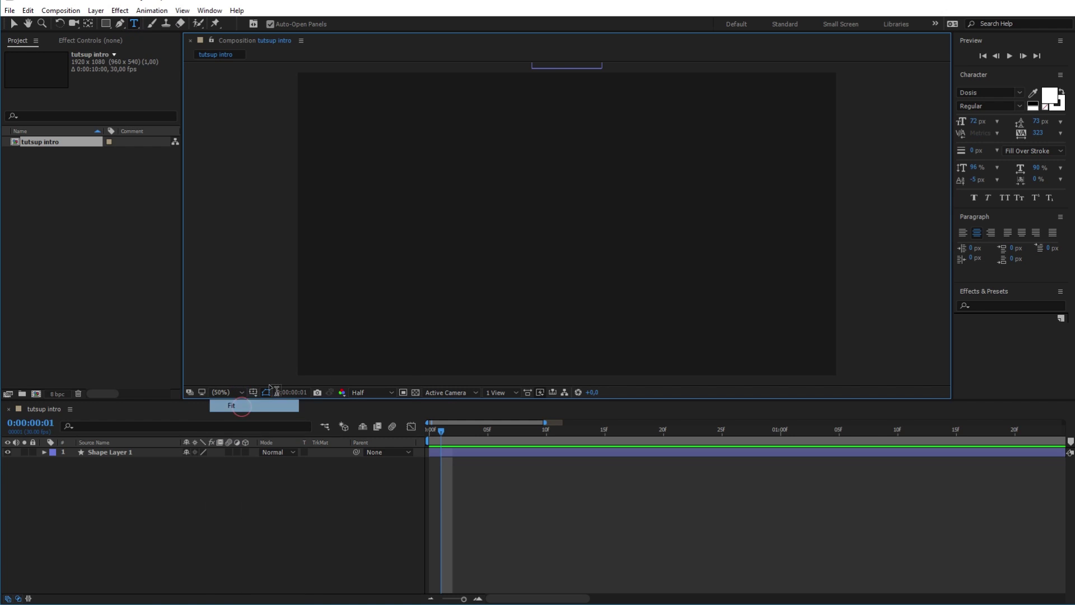
{"action": "left_click", "coordinate": [342, 235]}
{"action": "type", "text": "TU"}
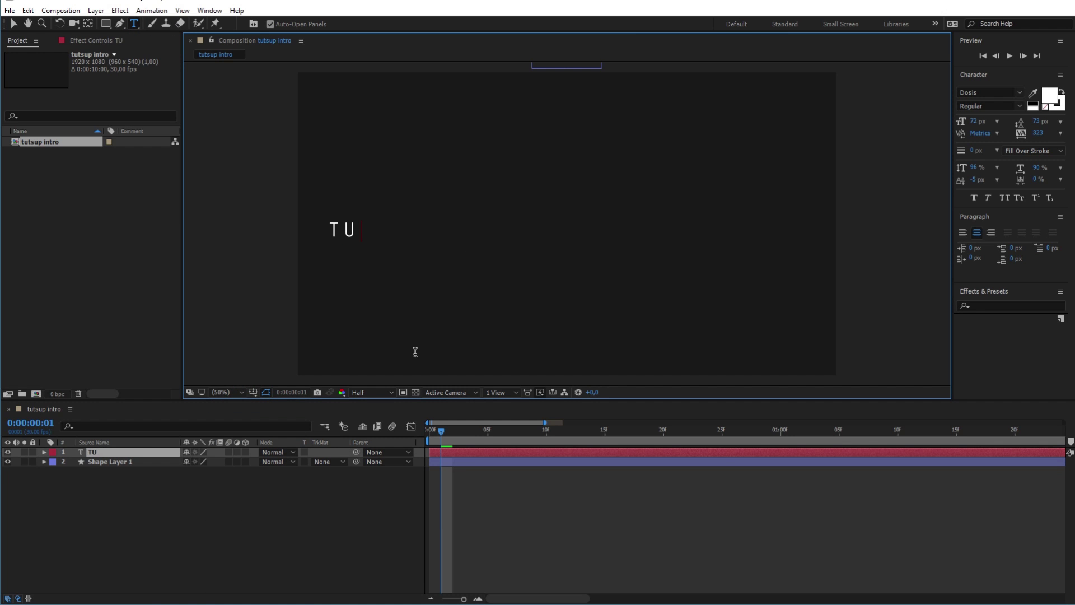
{"action": "type", "text": "TSUP"}
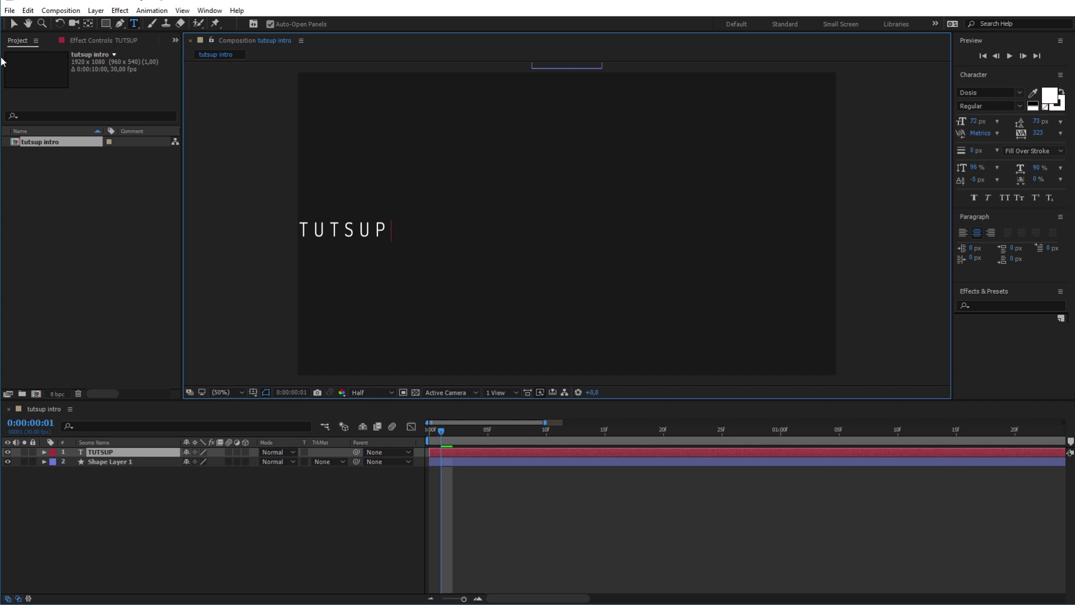
{"action": "left_click", "coordinate": [14, 24]}
Position TUTSUP centred just below the square, checking its placement at 2:02.
{"action": "left_click_drag", "start_coordinate": [353, 250], "coordinate": [579, 301]}
{"action": "left_click_drag", "start_coordinate": [526, 429], "coordinate": [886, 429]}
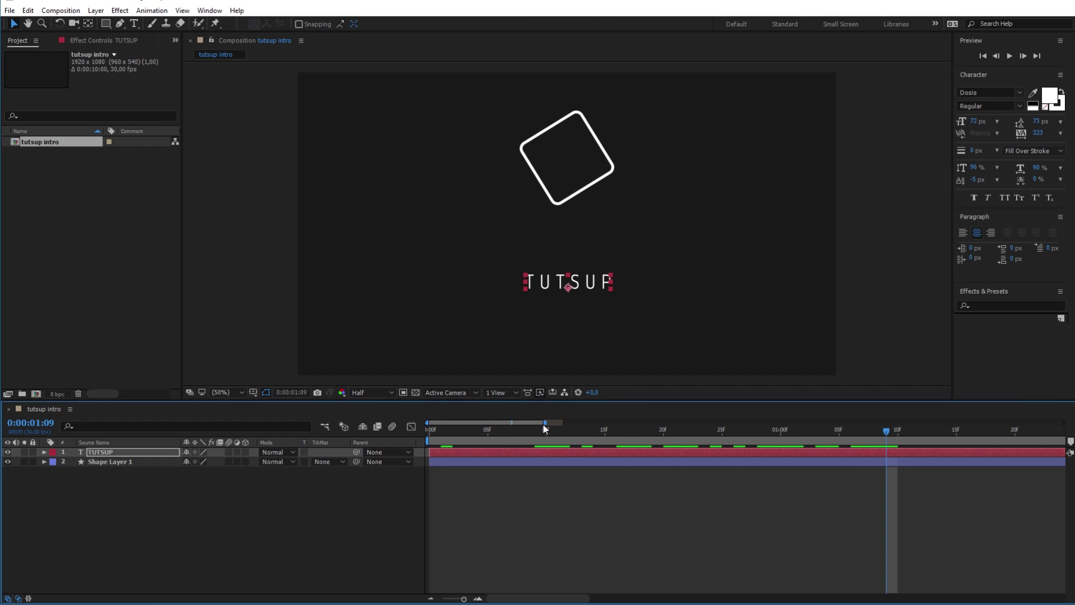
{"action": "left_click_drag", "start_coordinate": [546, 421], "coordinate": [794, 421]}
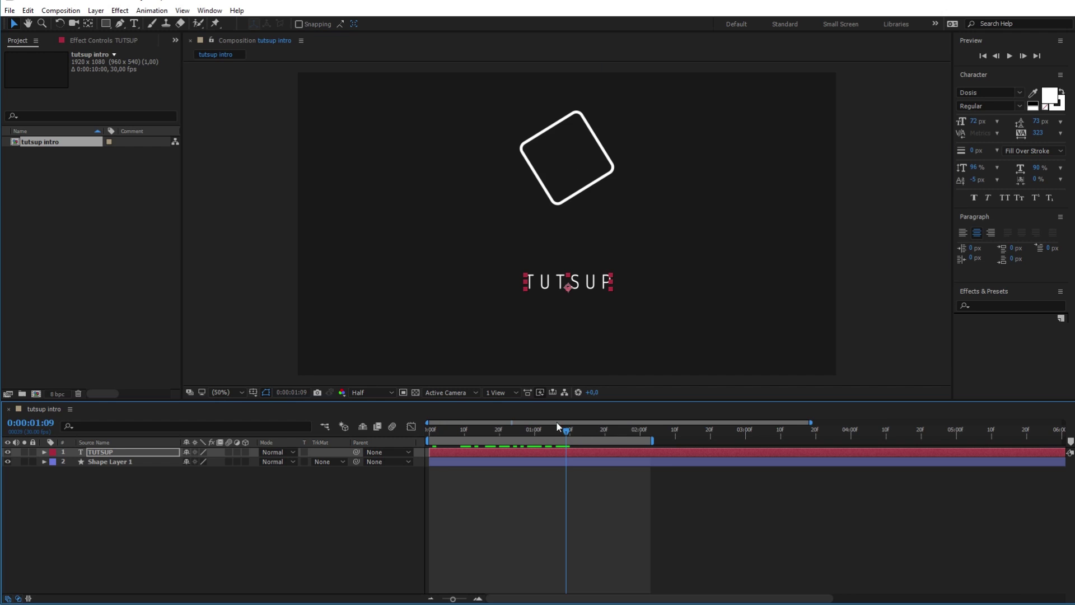
{"action": "left_click_drag", "start_coordinate": [570, 427], "coordinate": [647, 425]}
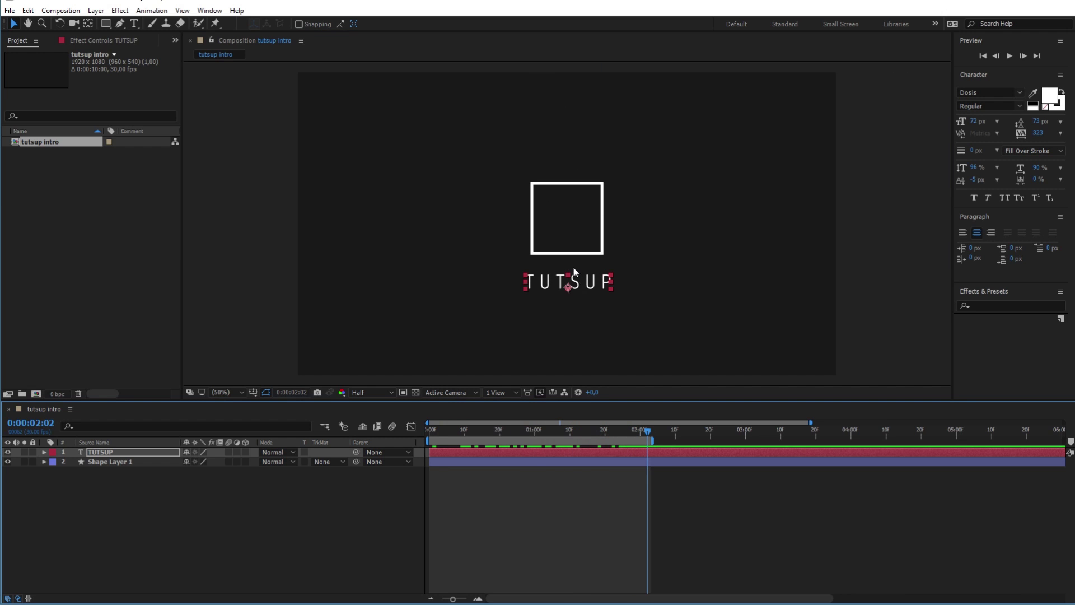
{"action": "left_click_drag", "start_coordinate": [574, 272], "coordinate": [575, 262]}
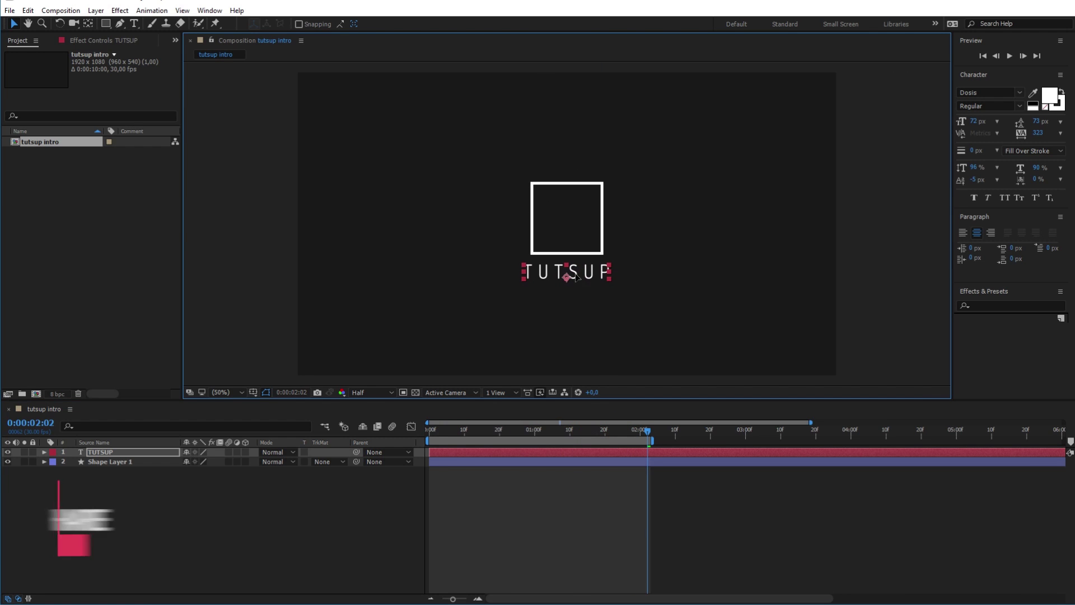
{"action": "left_click", "coordinate": [134, 24]}
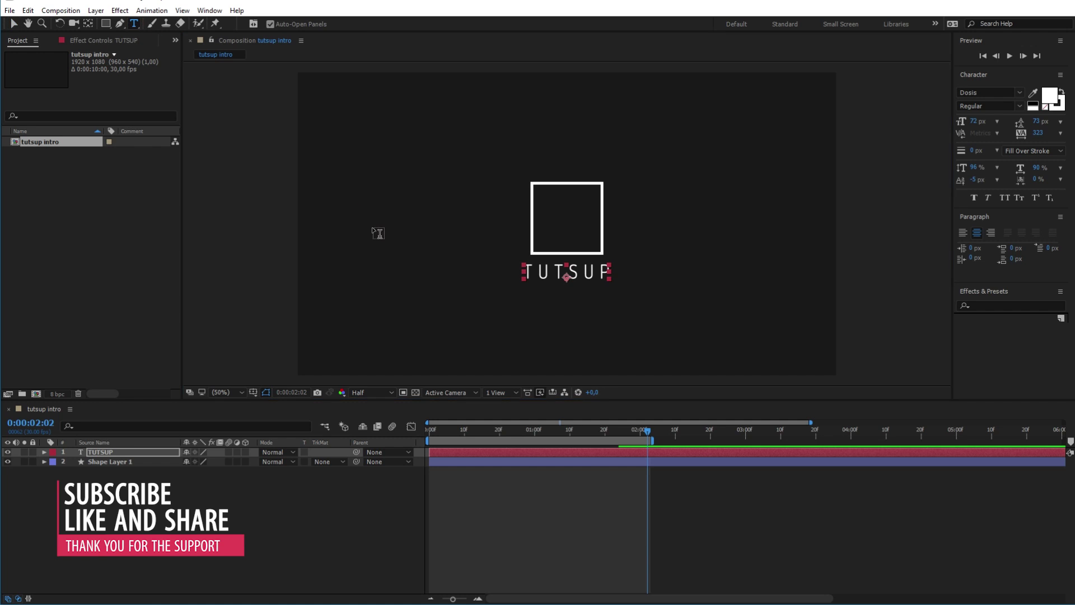
Type 'TU', set its tracking to 0 and font style to Bold, and centre it inside the square.
{"action": "left_click", "coordinate": [378, 233]}
{"action": "type", "text": "TU"}
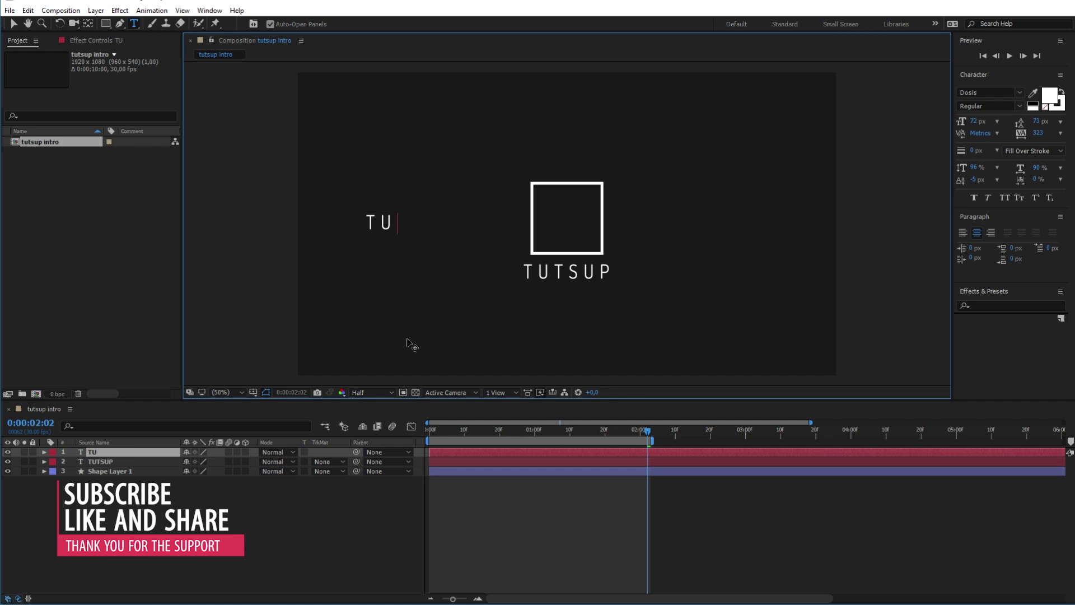
{"action": "key", "text": "Escape"}
{"action": "key", "text": "v"}
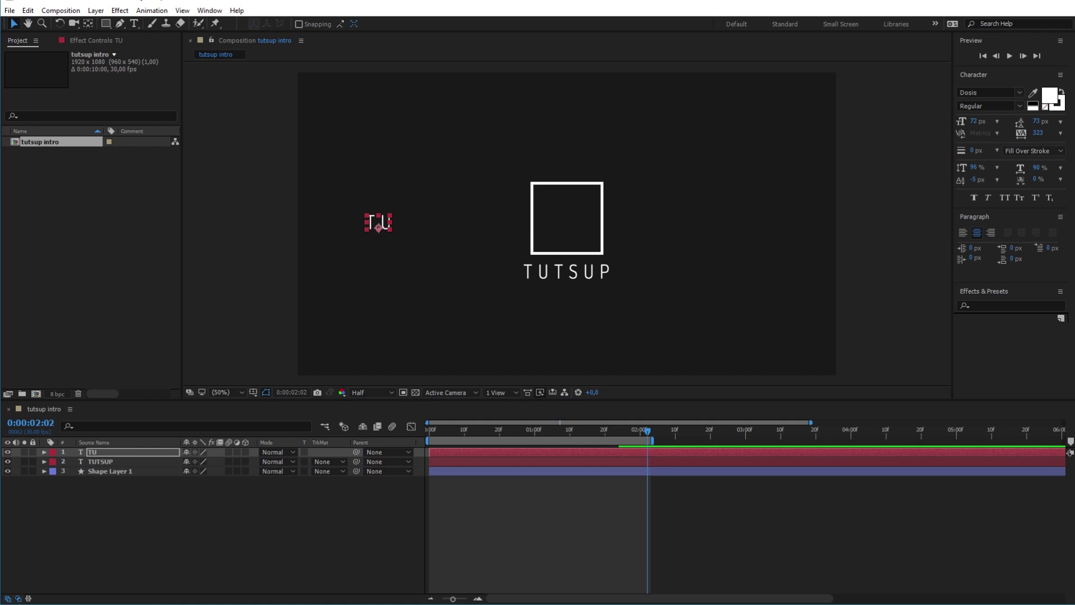
{"action": "left_click", "coordinate": [1062, 136]}
{"action": "left_click", "coordinate": [1038, 223]}
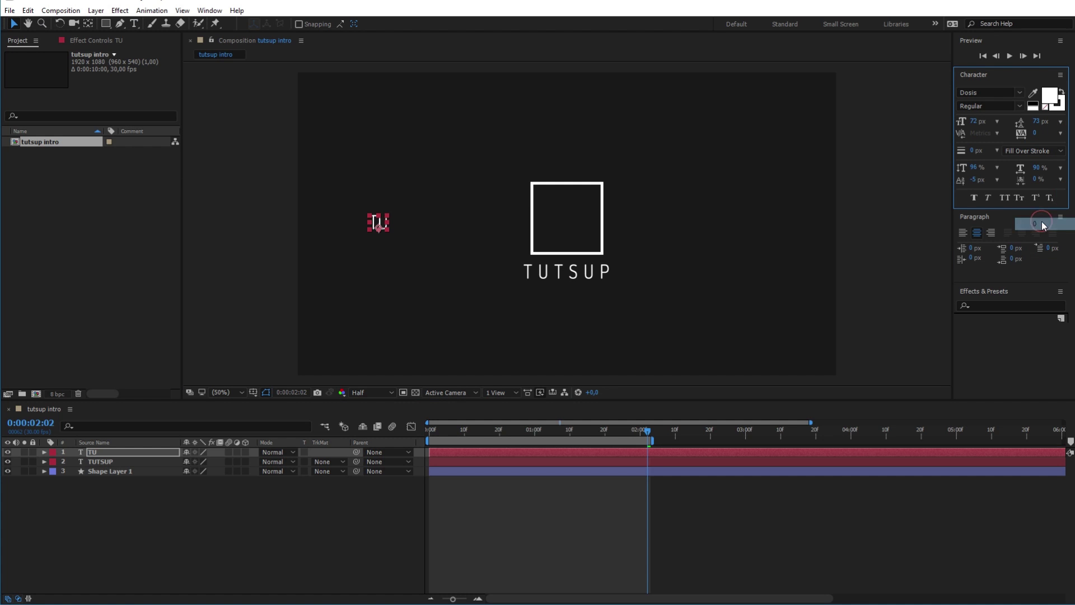
{"action": "left_click", "coordinate": [1018, 106]}
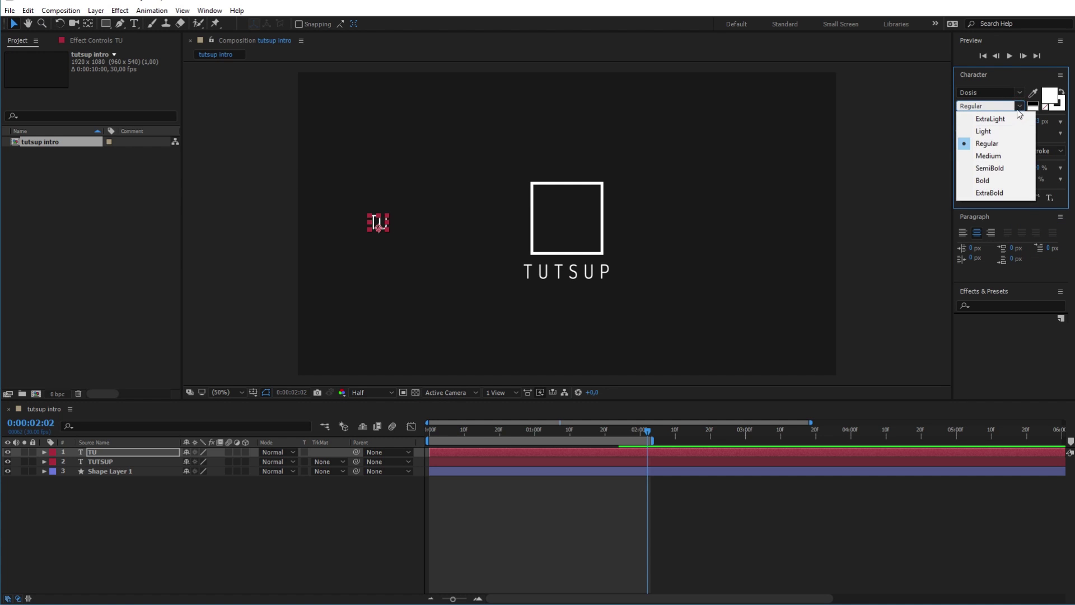
{"action": "left_click", "coordinate": [986, 179]}
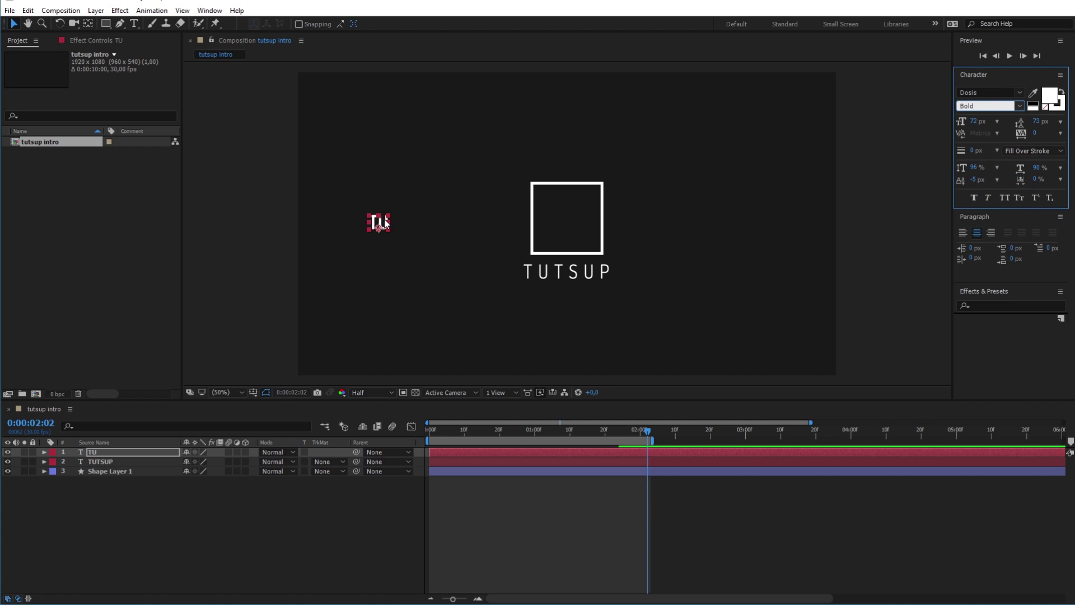
{"action": "left_click_drag", "start_coordinate": [385, 222], "coordinate": [568, 219]}
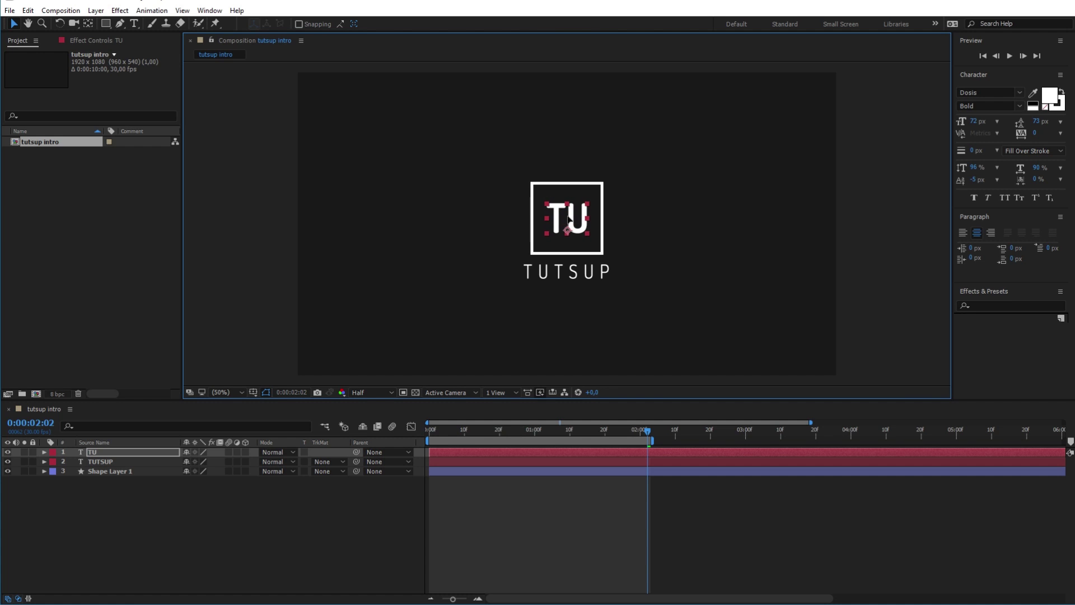
{"action": "left_click", "coordinate": [432, 253]}
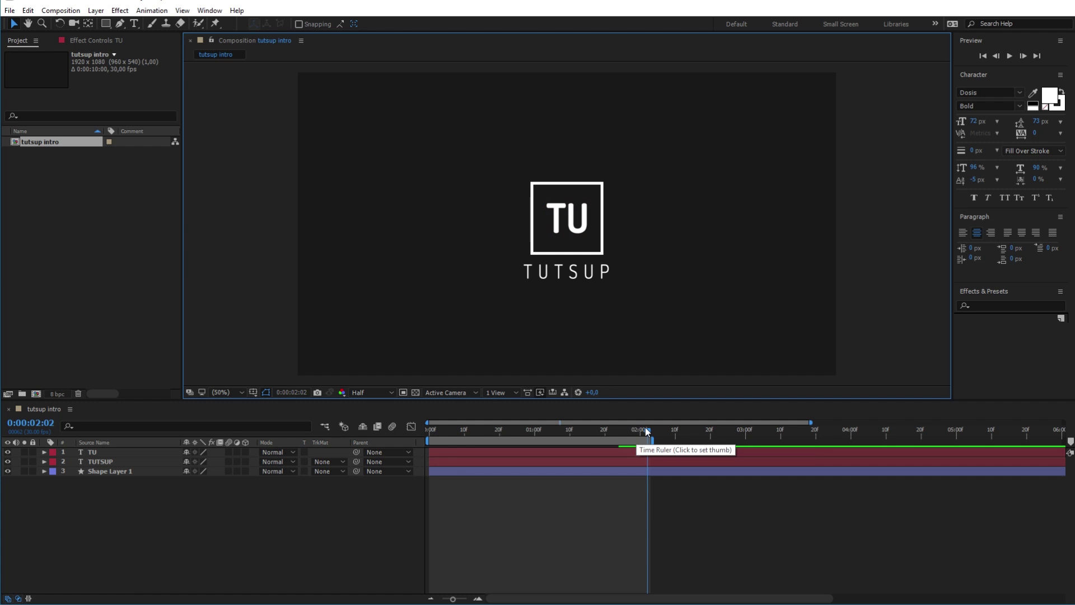
{"action": "mouse_move", "coordinate": [645, 429]}
{"action": "left_mouse_down"}
{"action": "mouse_move", "coordinate": [421, 420]}
{"action": "mouse_move", "coordinate": [634, 411]}
{"action": "mouse_move", "coordinate": [640, 425]}
{"action": "mouse_move", "coordinate": [609, 422]}
{"action": "mouse_move", "coordinate": [640, 422]}
{"action": "left_mouse_up"}
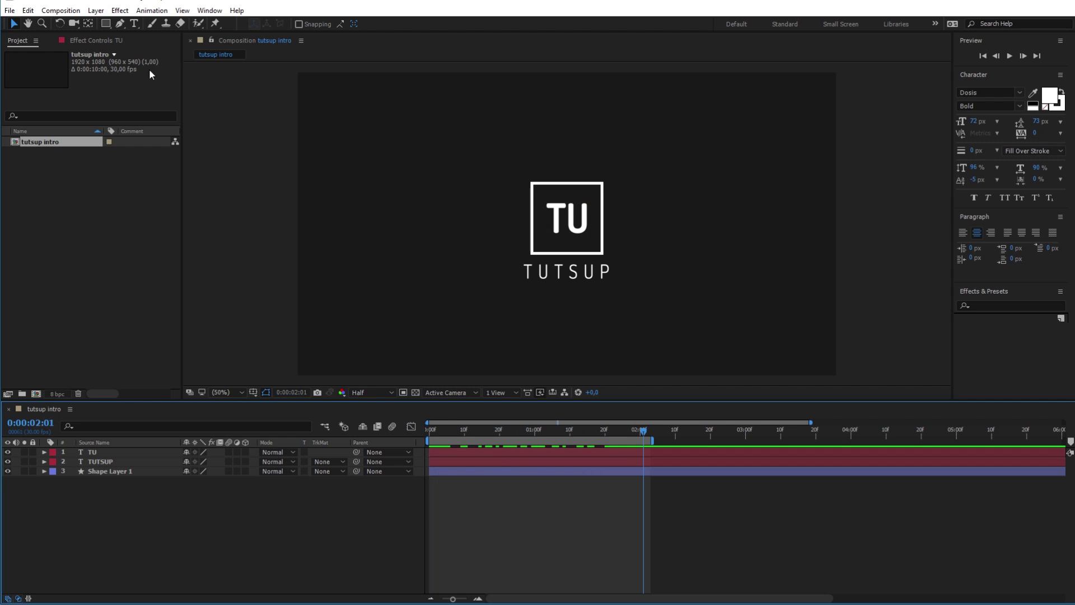
Create a comp-sized rectangle shape layer with stroke set to None and a solid white fill.
{"action": "double_click", "coordinate": [106, 24]}
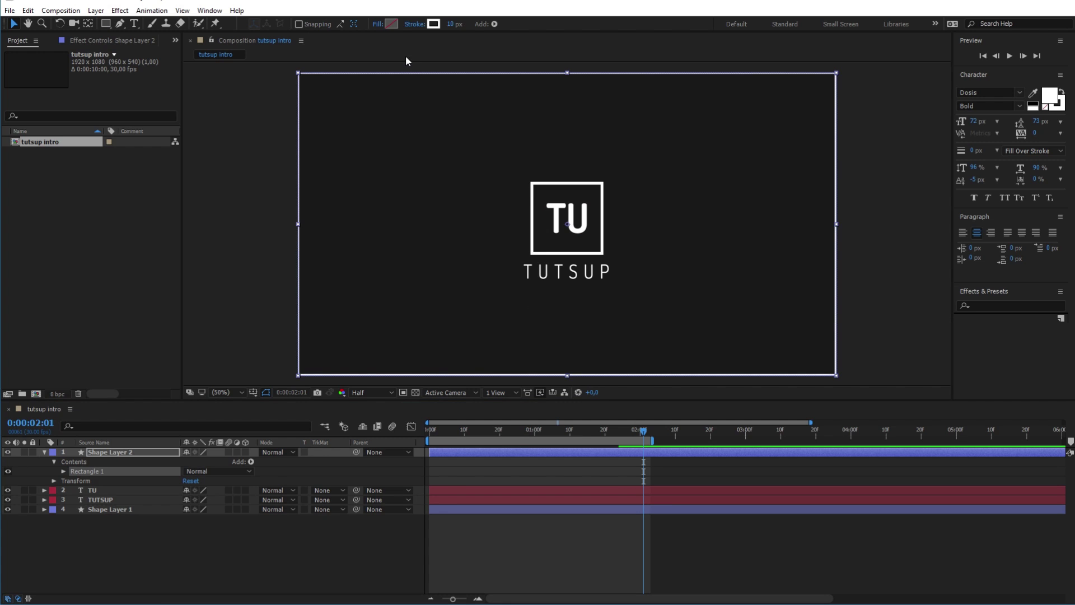
{"action": "left_click", "coordinate": [413, 25]}
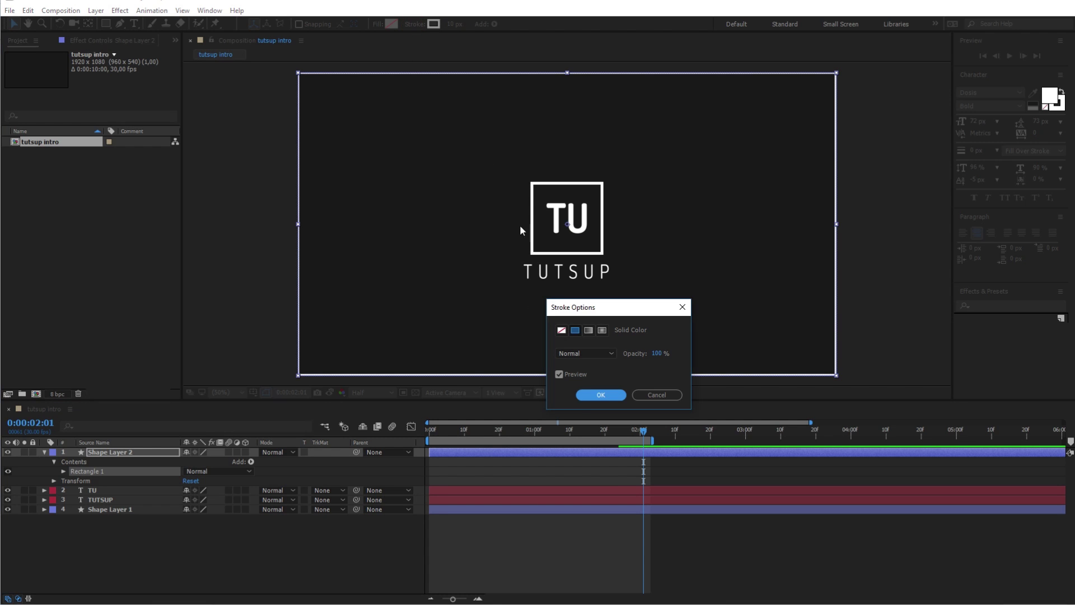
{"action": "left_click", "coordinate": [561, 330]}
{"action": "left_click", "coordinate": [600, 395]}
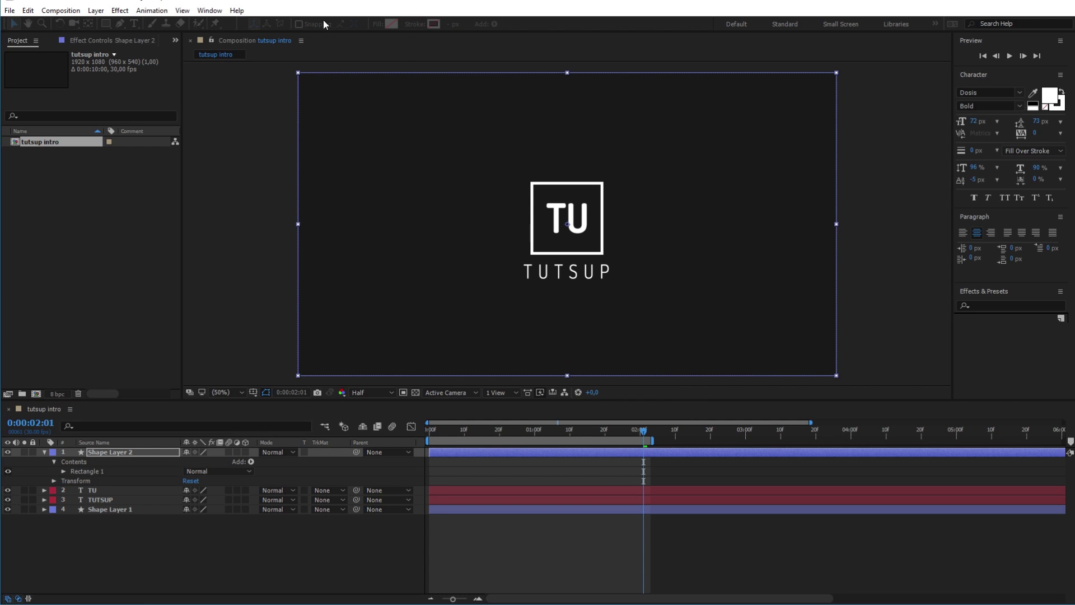
{"action": "left_click", "coordinate": [377, 24]}
{"action": "left_click", "coordinate": [575, 329]}
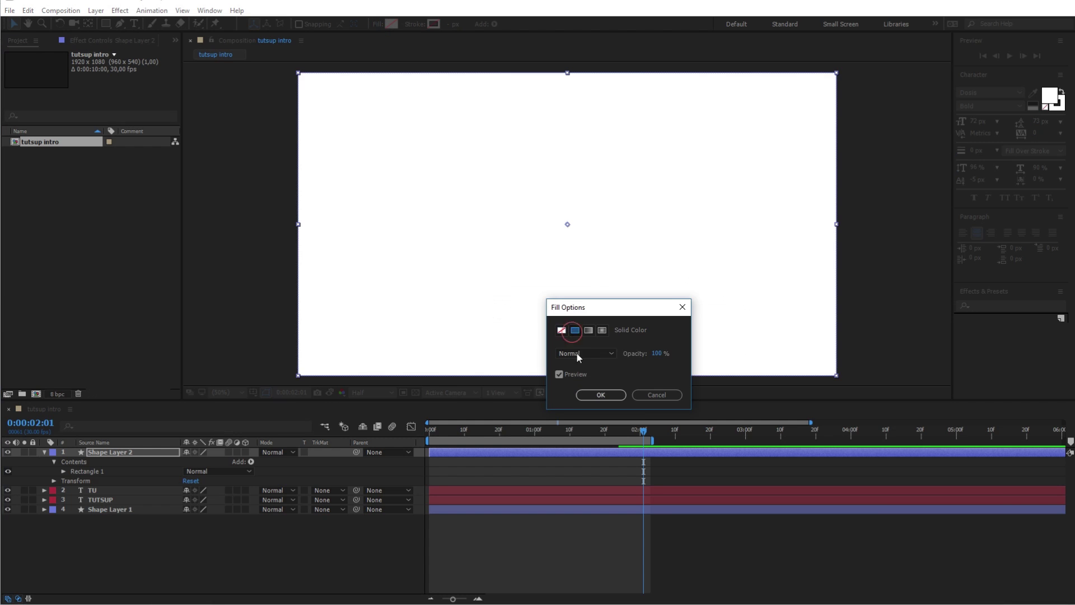
{"action": "left_click", "coordinate": [600, 395]}
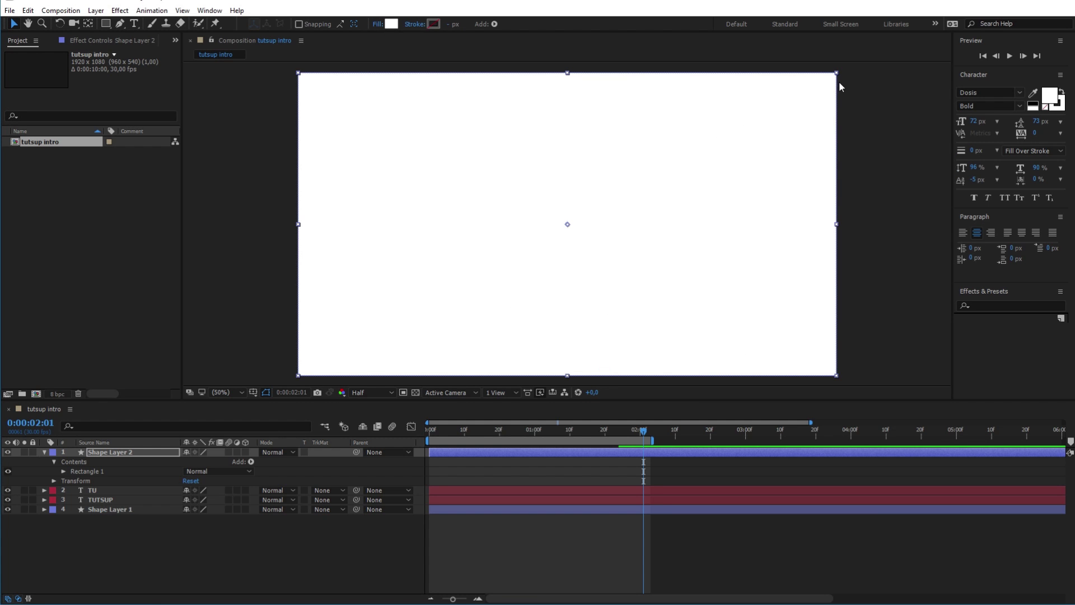
Resize Rectangle Path 1 to 20 × 600 and drag the bar to the left of the TU square.
{"action": "left_click", "coordinate": [63, 472]}
{"action": "left_click", "coordinate": [73, 481]}
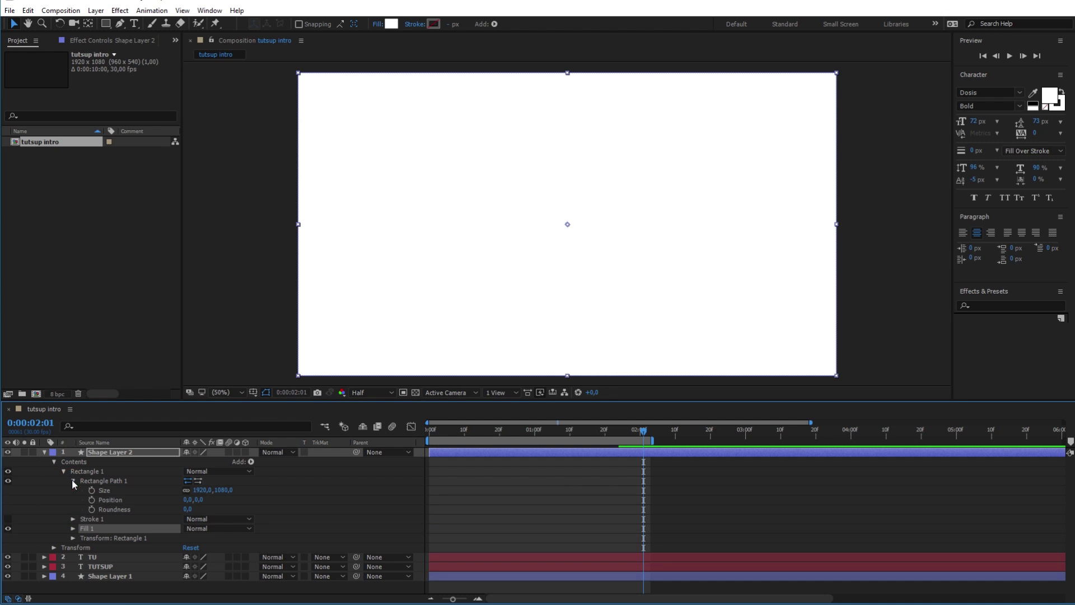
{"action": "left_click", "coordinate": [203, 490]}
{"action": "left_click", "coordinate": [206, 491]}
{"action": "type", "text": "20"}
{"action": "key", "text": "Return"}
{"action": "left_click", "coordinate": [213, 490]}
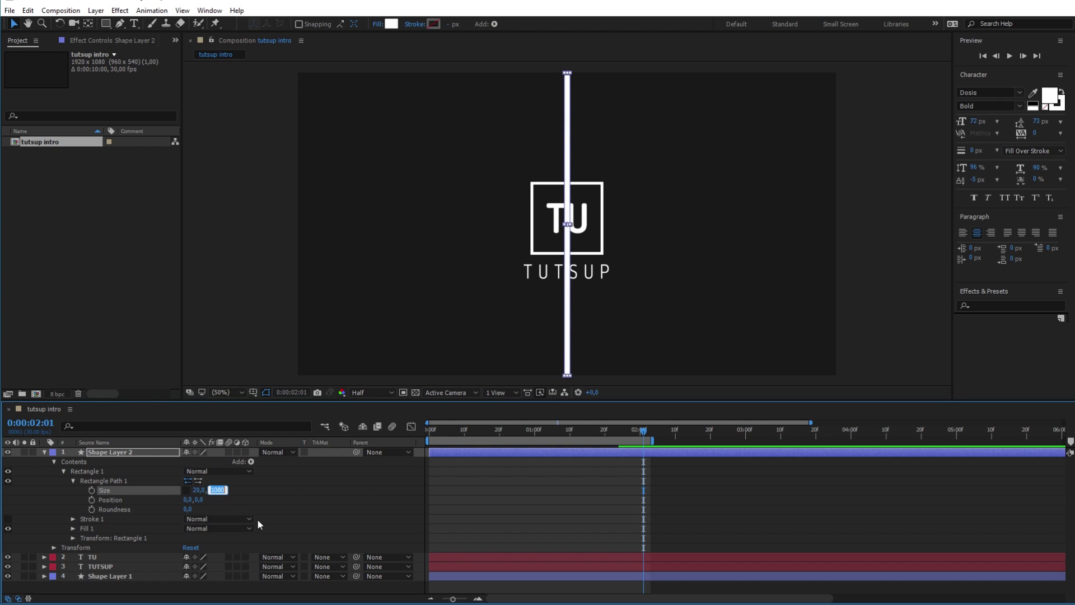
{"action": "type", "text": "60"}
{"action": "key", "text": "Return"}
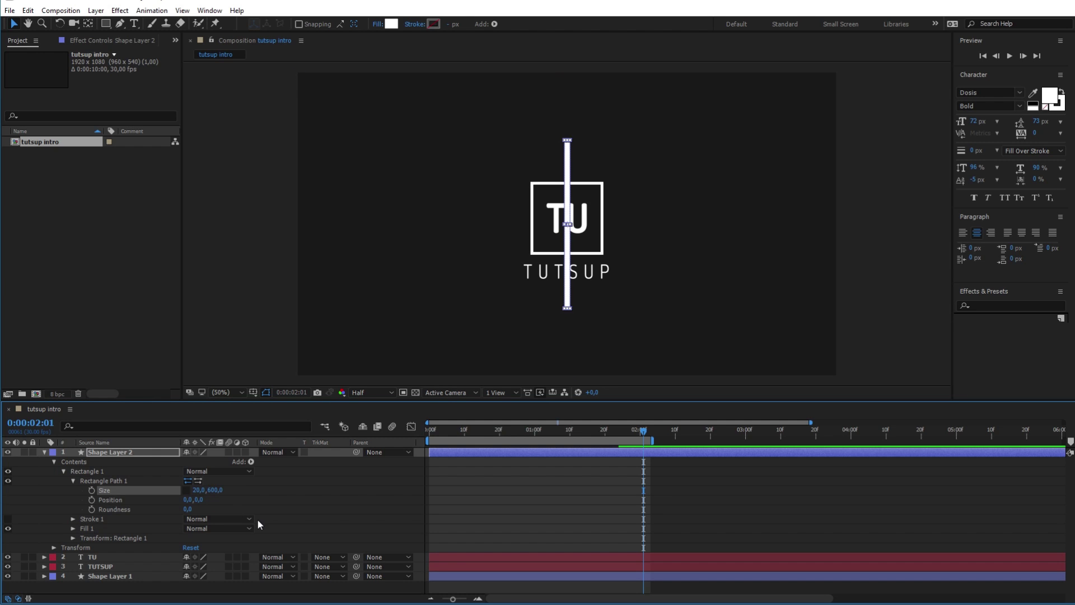
{"action": "key", "text": "Page_Up"}
{"action": "key", "text": "Page_Up"}
{"action": "left_click_drag", "start_coordinate": [568, 284], "coordinate": [505, 281]}
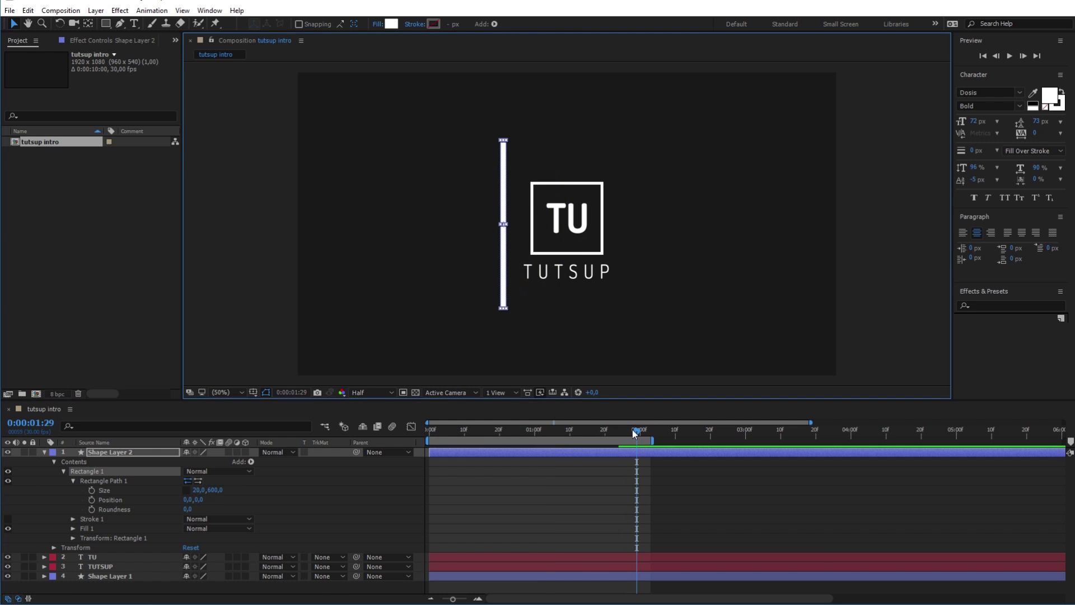
Set a starting Size keyframe of 20 × 0 on the bar.
{"action": "left_click_drag", "start_coordinate": [634, 432], "coordinate": [562, 434]}
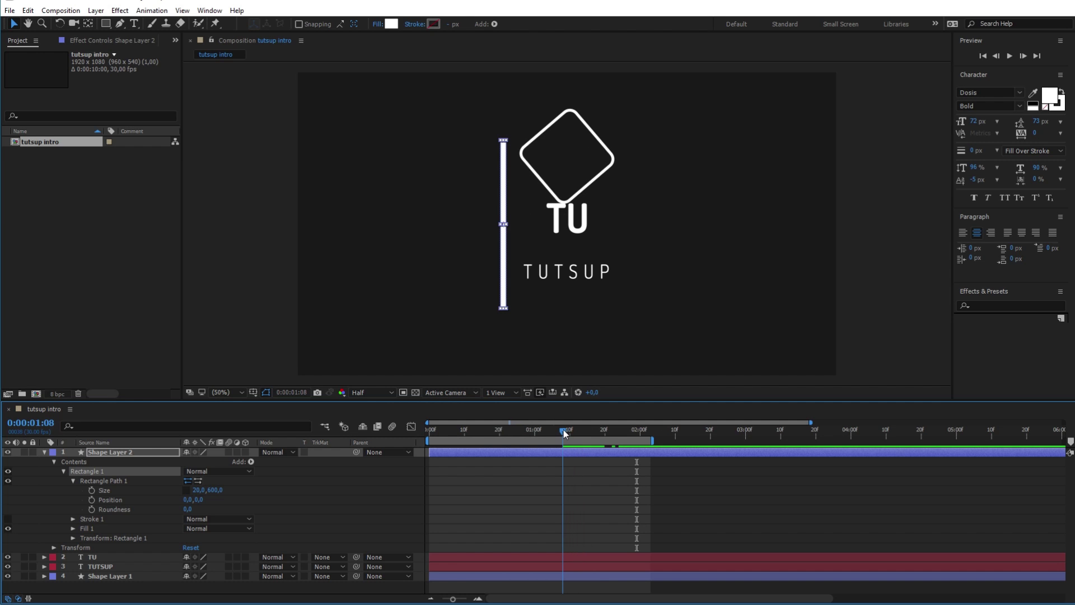
{"action": "left_click", "coordinate": [92, 490]}
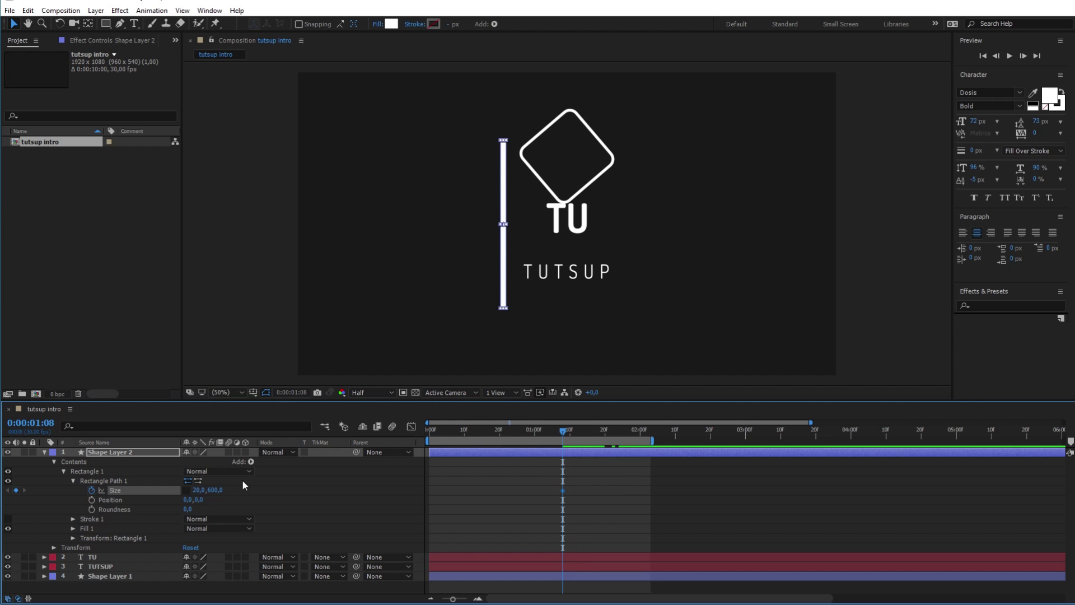
{"action": "left_click", "coordinate": [214, 490]}
{"action": "type", "text": "0"}
{"action": "left_click", "coordinate": [563, 431]}
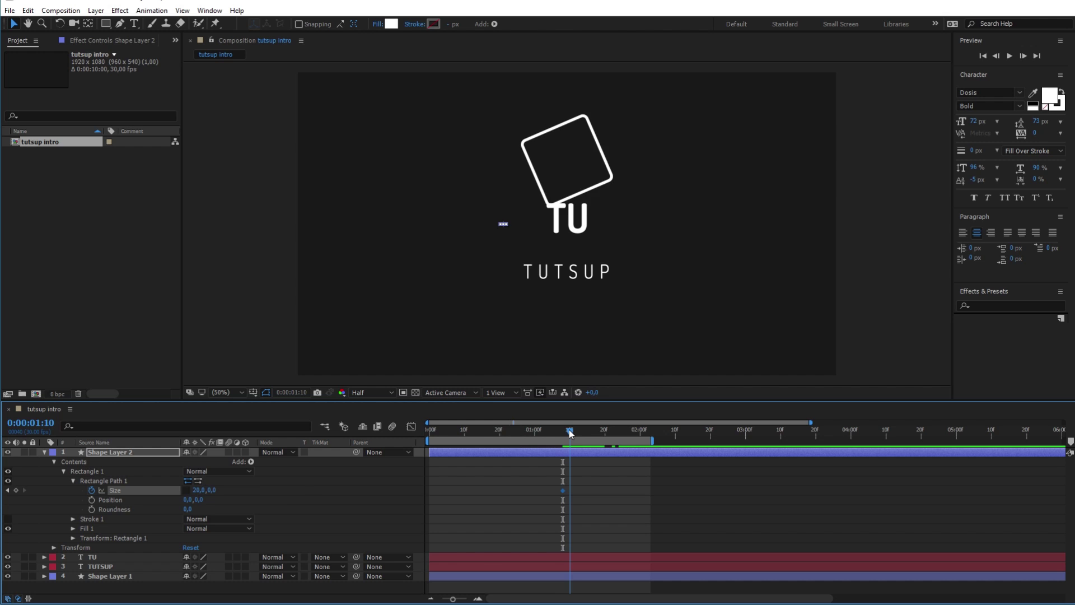
Shift that keyframe one frame later and add a 20 × 600 Size keyframe at 1:16.
{"action": "left_click_drag", "start_coordinate": [569, 429], "coordinate": [598, 430]}
{"action": "left_click_drag", "start_coordinate": [567, 492], "coordinate": [576, 493]}
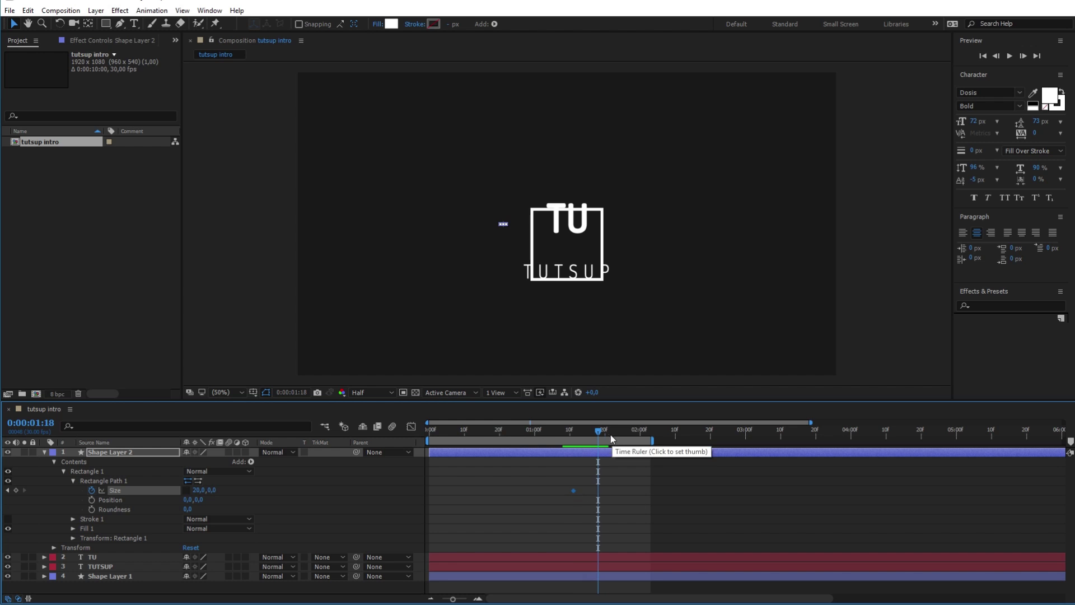
{"action": "left_click", "coordinate": [595, 431]}
{"action": "left_click_drag", "start_coordinate": [595, 431], "coordinate": [590, 431]}
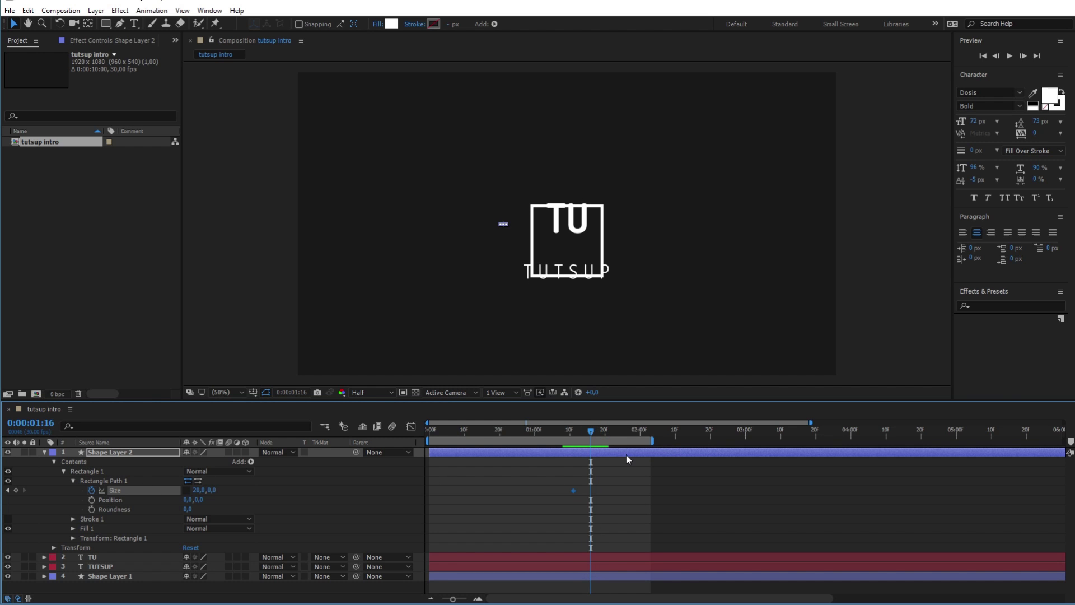
{"action": "left_click", "coordinate": [198, 489]}
{"action": "key", "text": "Tab"}
{"action": "type", "text": "600"}
{"action": "key", "text": "Return"}
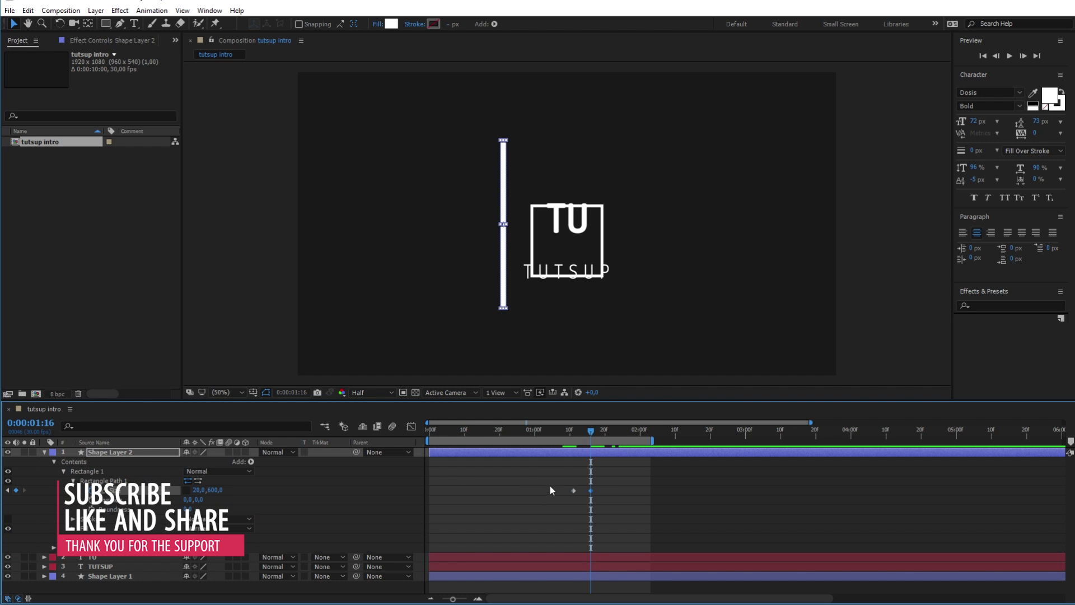
Preview the growing bar and nudge the final Size keyframe one frame earlier.
{"action": "left_click_drag", "start_coordinate": [550, 486], "coordinate": [597, 491]}
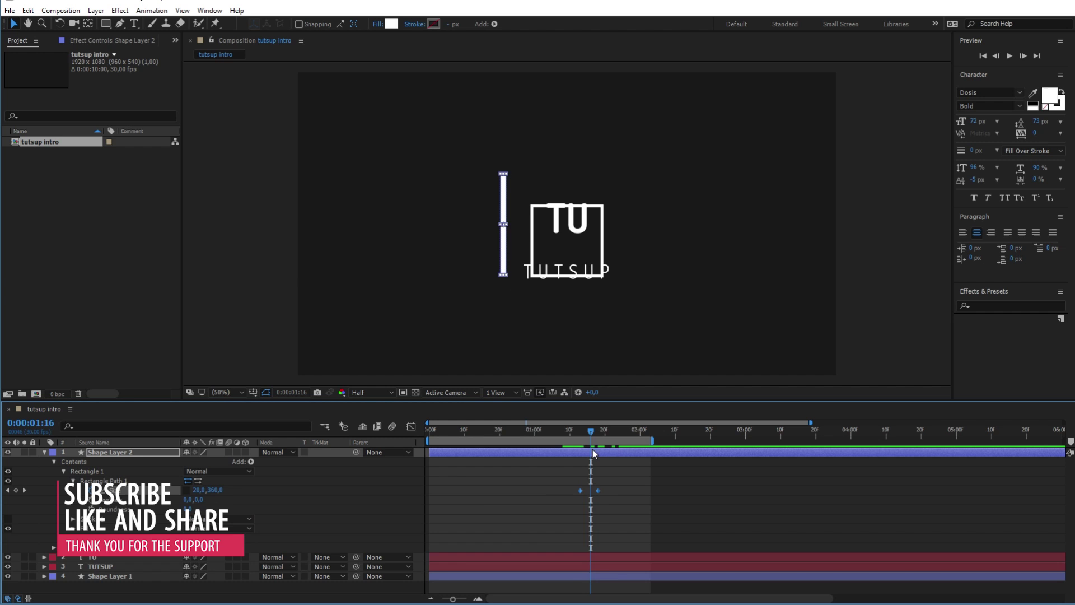
{"action": "left_click_drag", "start_coordinate": [591, 432], "coordinate": [552, 429]}
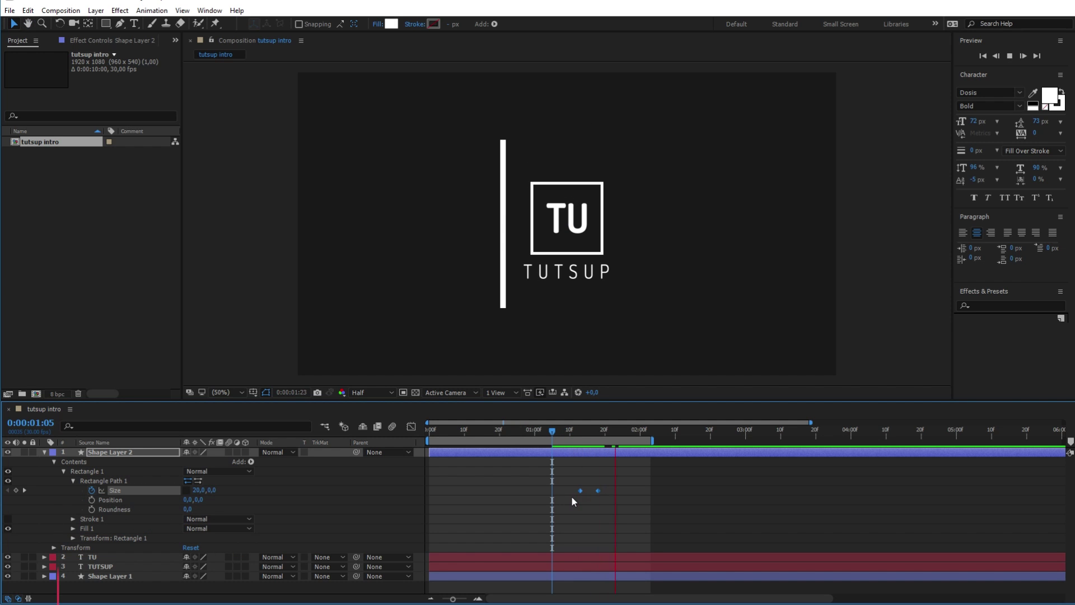
{"action": "key", "text": "space"}
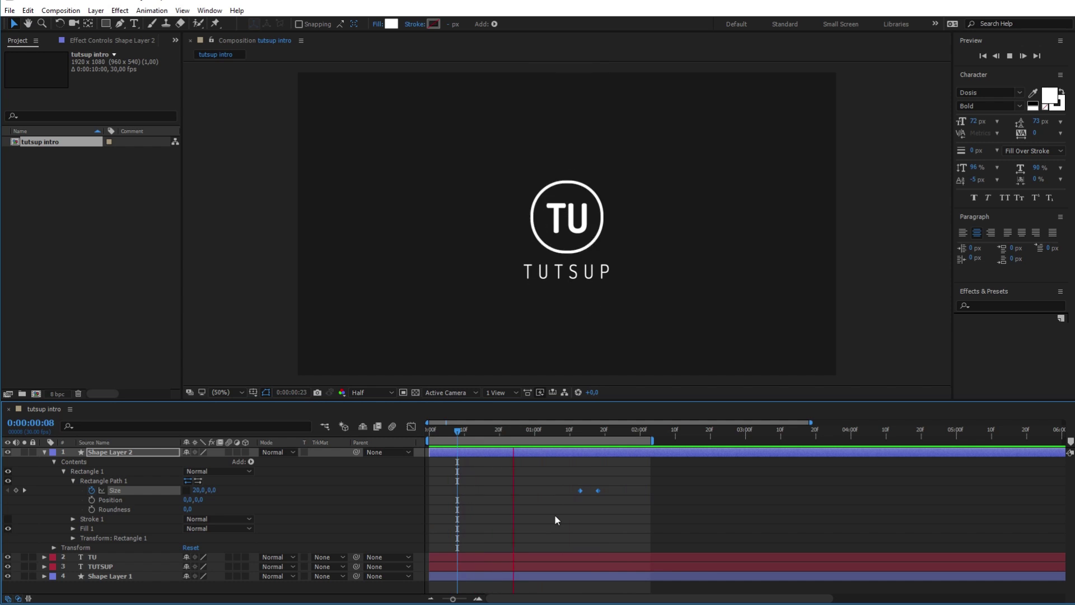
{"action": "key", "text": "space"}
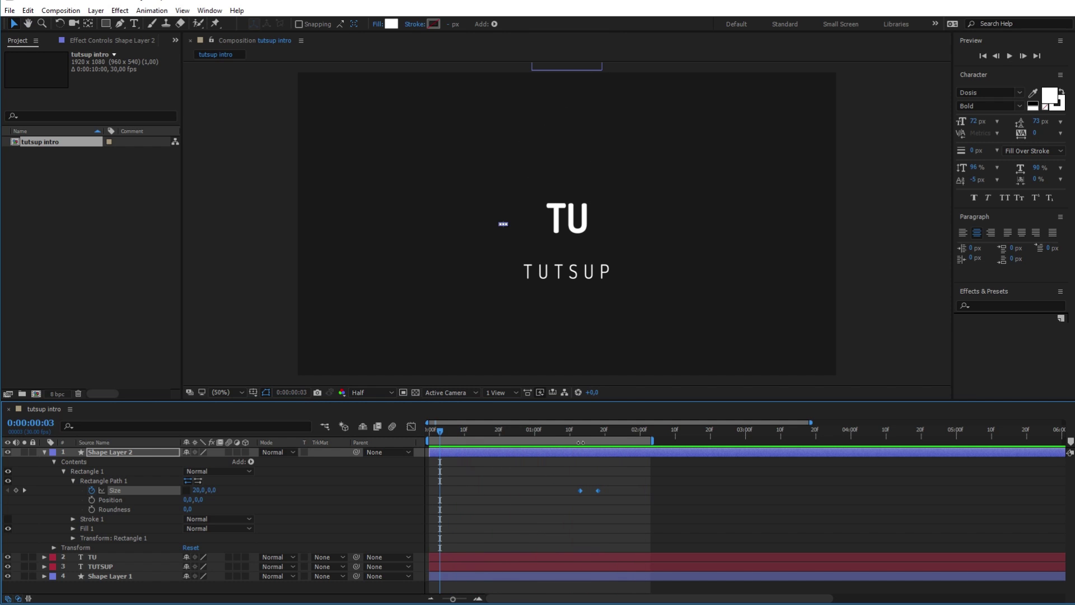
{"action": "left_click_drag", "start_coordinate": [571, 434], "coordinate": [589, 443]}
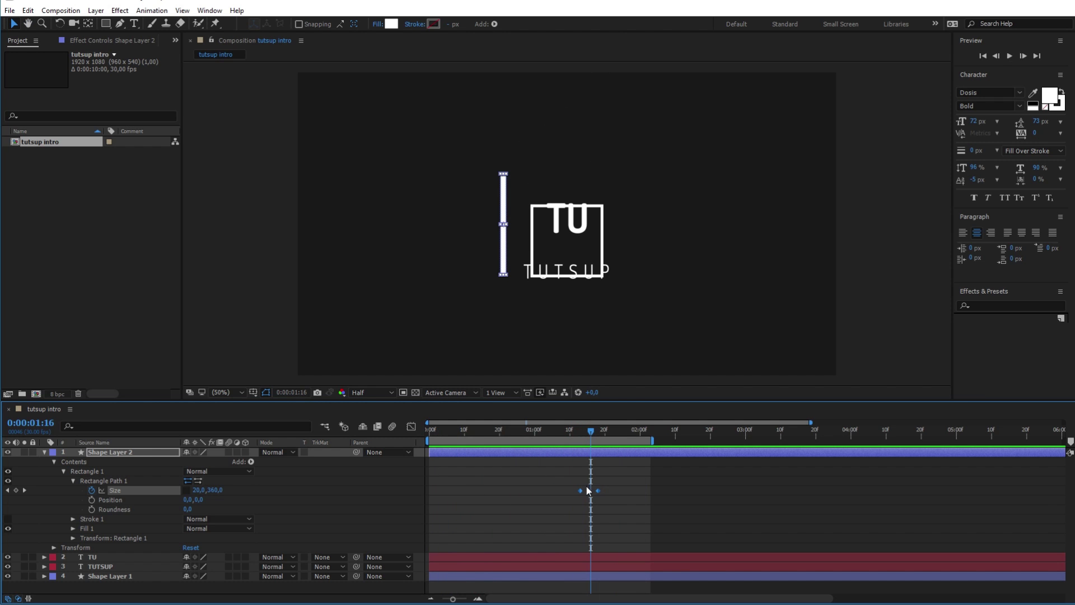
{"action": "left_click_drag", "start_coordinate": [599, 492], "coordinate": [597, 490]}
Start Position keyframing on the bar where it finishes growing.
{"action": "left_click", "coordinate": [54, 547]}
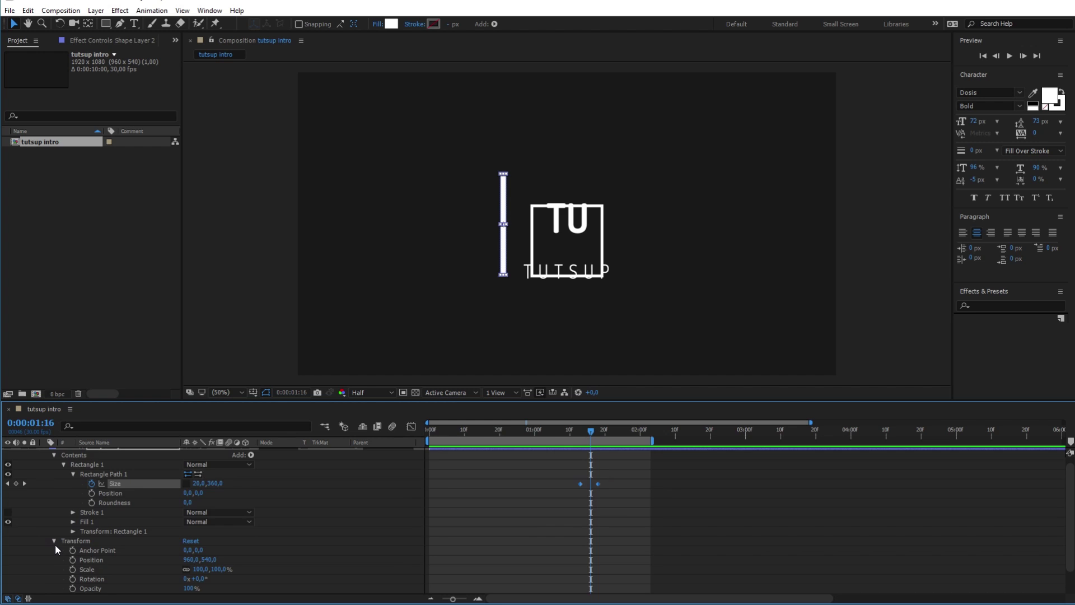
{"action": "scroll", "coordinate": [60, 546], "scroll_direction": "down", "scroll_amount": 2}
{"action": "left_click", "coordinate": [91, 532]}
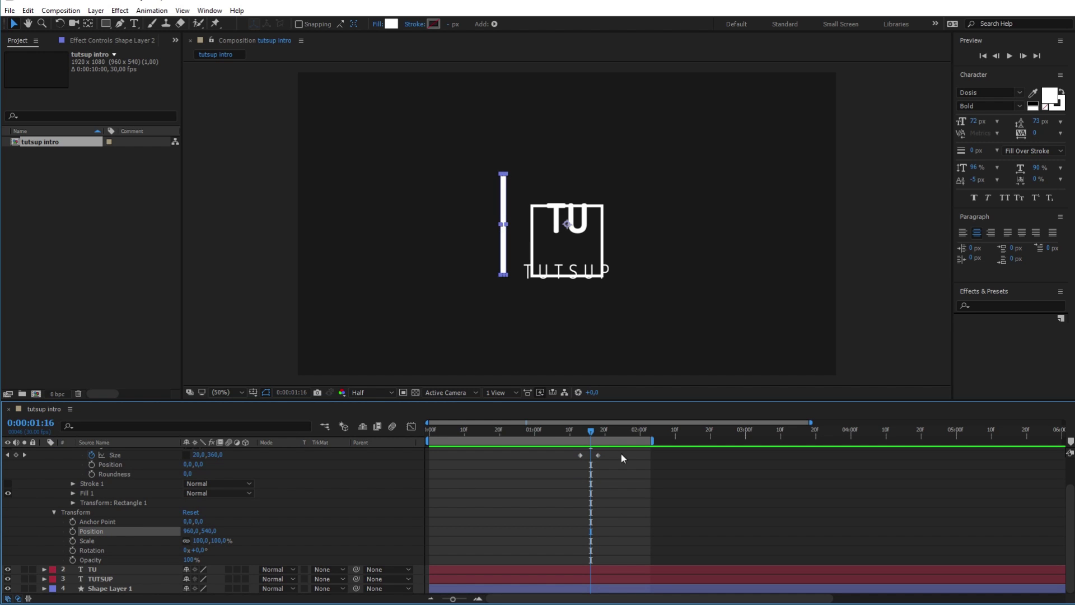
{"action": "left_click_drag", "start_coordinate": [596, 431], "coordinate": [598, 432]}
{"action": "left_click", "coordinate": [72, 531]}
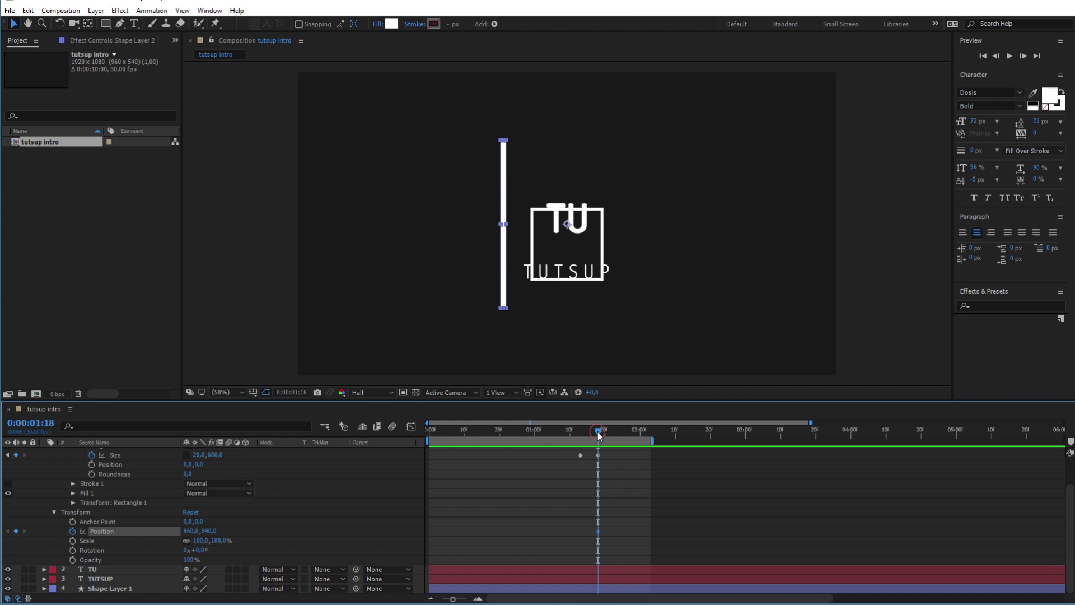
{"action": "left_click_drag", "start_coordinate": [599, 435], "coordinate": [620, 455]}
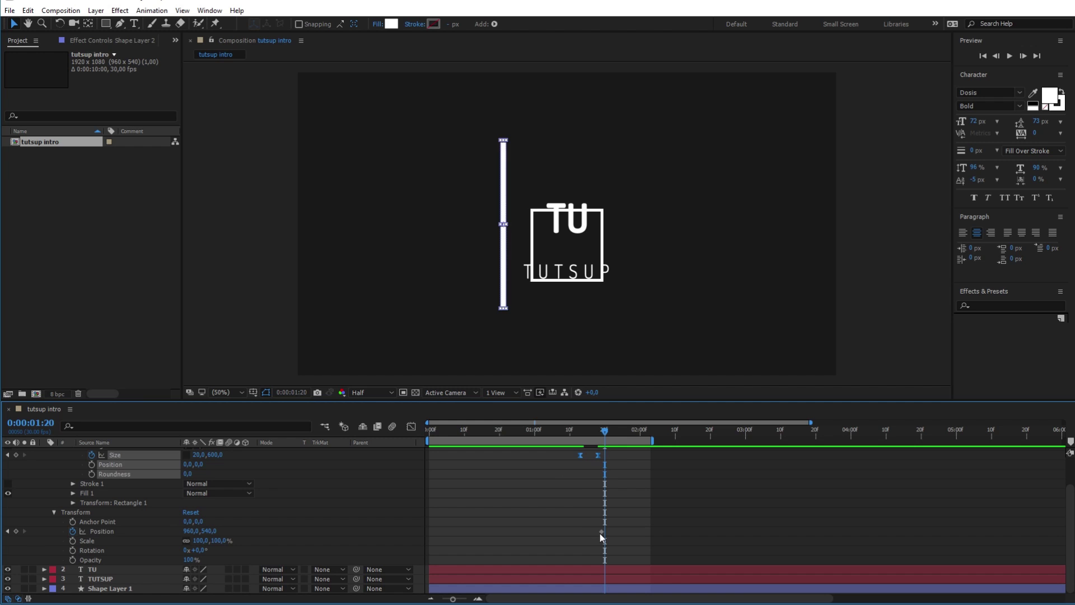
Discard the anchor-offset keyframes and re-key Anchor Point and Position at 1:28.
{"action": "left_click", "coordinate": [601, 532]}
{"action": "left_click", "coordinate": [627, 429]}
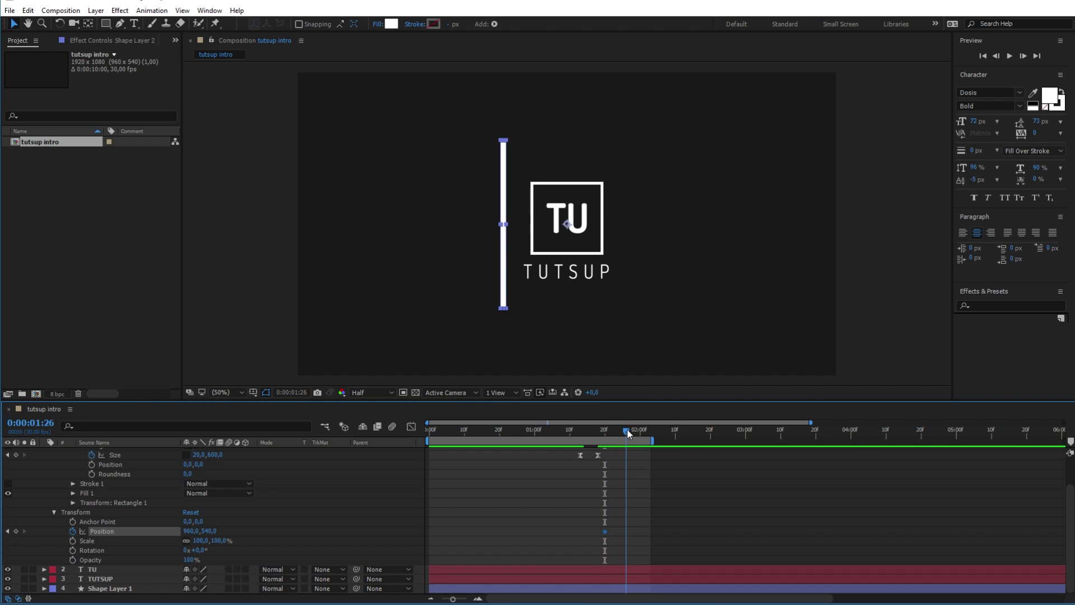
{"action": "left_click_drag", "start_coordinate": [627, 430], "coordinate": [633, 435]}
{"action": "key", "text": "ctrl+alt+Home"}
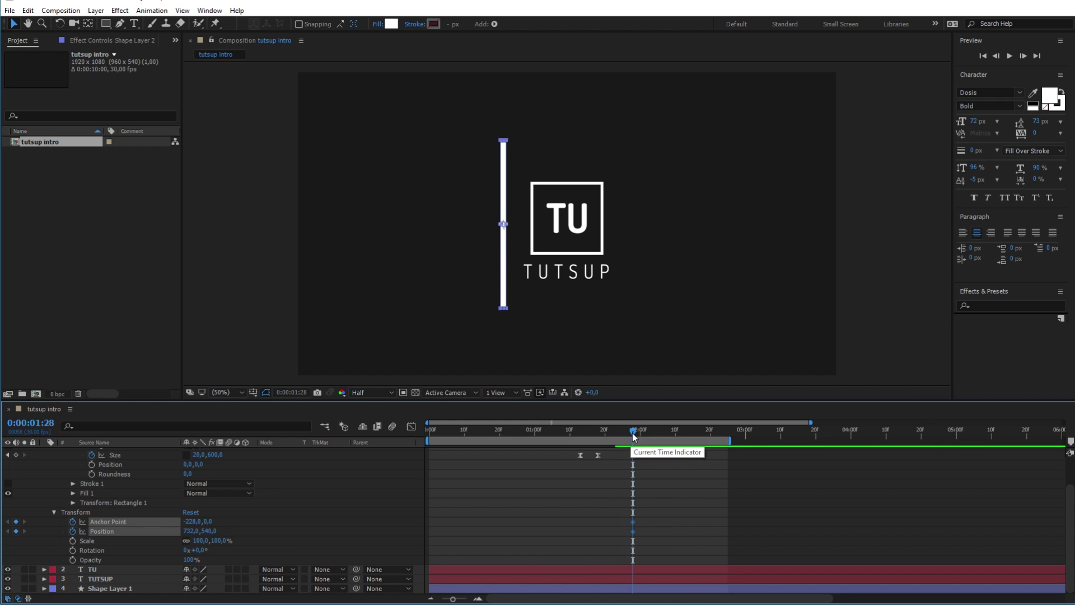
{"action": "key", "text": "Delete"}
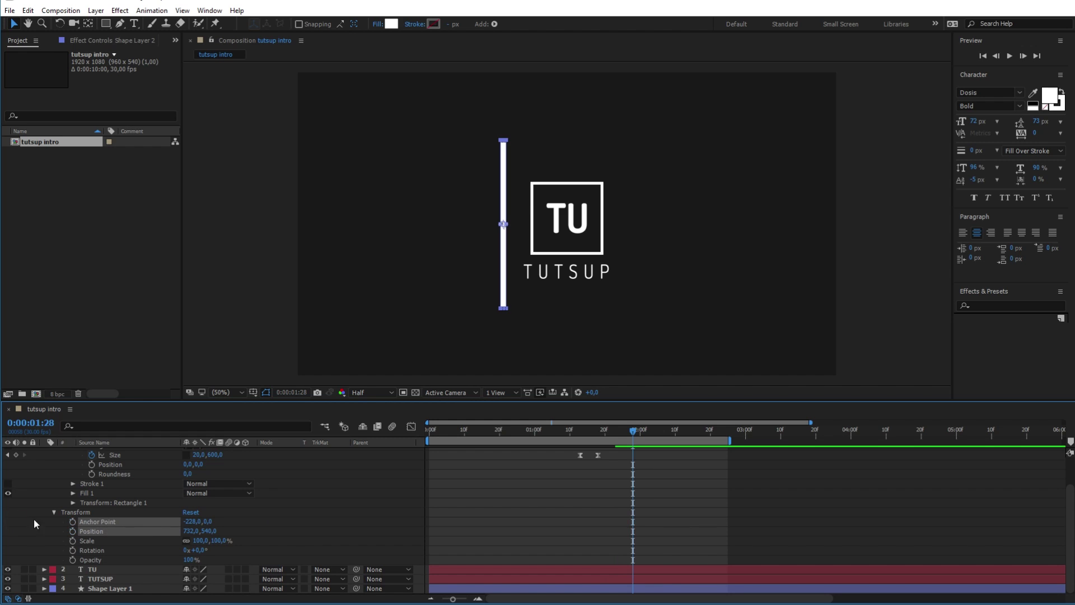
{"action": "left_click", "coordinate": [71, 531]}
Slide the bar to the right of the logo around 2:07, with a Position keyframe at 2:14.
{"action": "left_click_drag", "start_coordinate": [633, 432], "coordinate": [668, 437]}
{"action": "left_click_drag", "start_coordinate": [505, 285], "coordinate": [628, 286]}
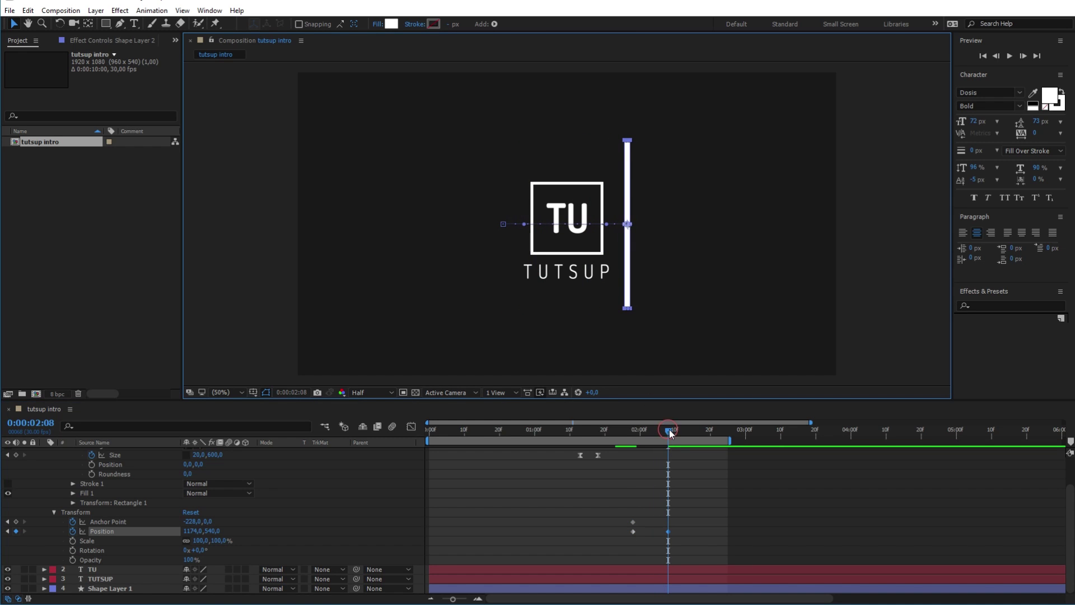
{"action": "left_click_drag", "start_coordinate": [668, 431], "coordinate": [687, 430]}
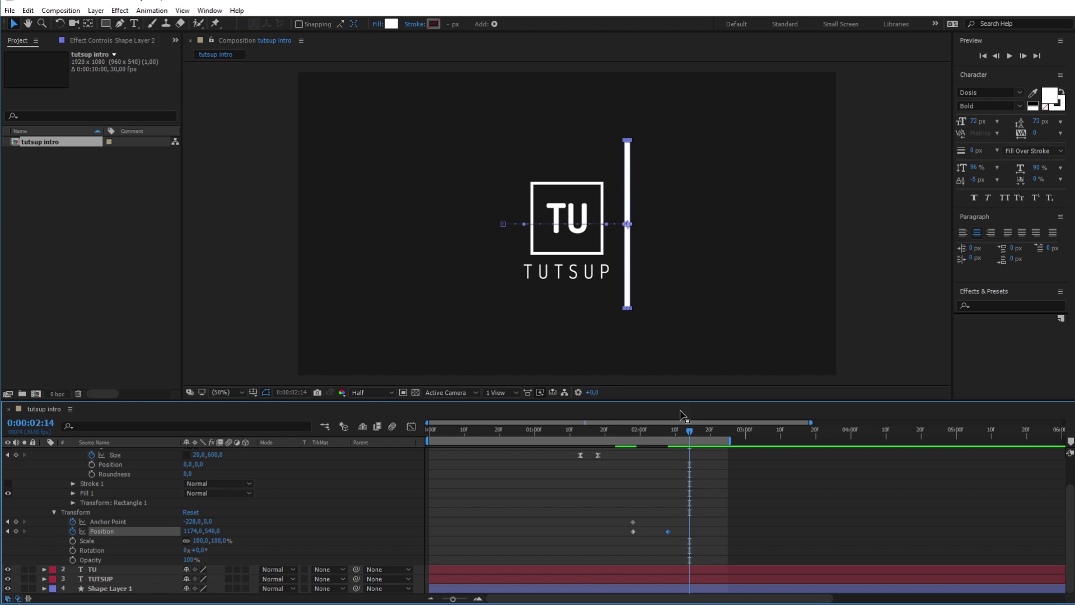
{"action": "left_click", "coordinate": [16, 530]}
{"action": "left_click_drag", "start_coordinate": [690, 433], "coordinate": [727, 437]}
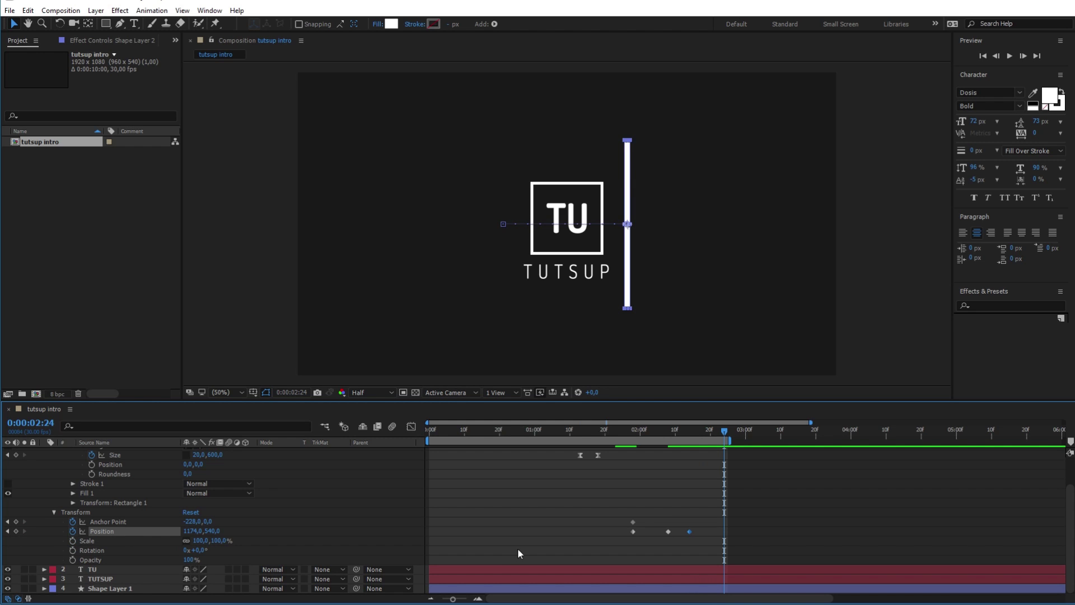
Copy the first Position keyframe and paste it at 2:24 so the bar returns left.
{"action": "left_click", "coordinate": [630, 536]}
{"action": "left_click", "coordinate": [633, 530]}
{"action": "key", "text": "ctrl+c"}
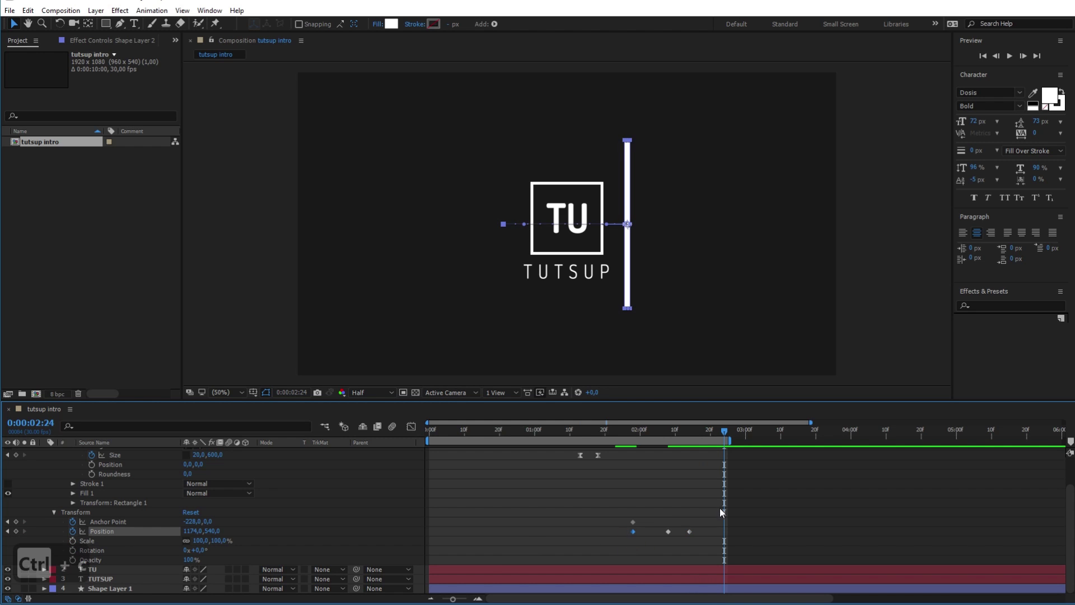
{"action": "key", "text": "ctrl+v"}
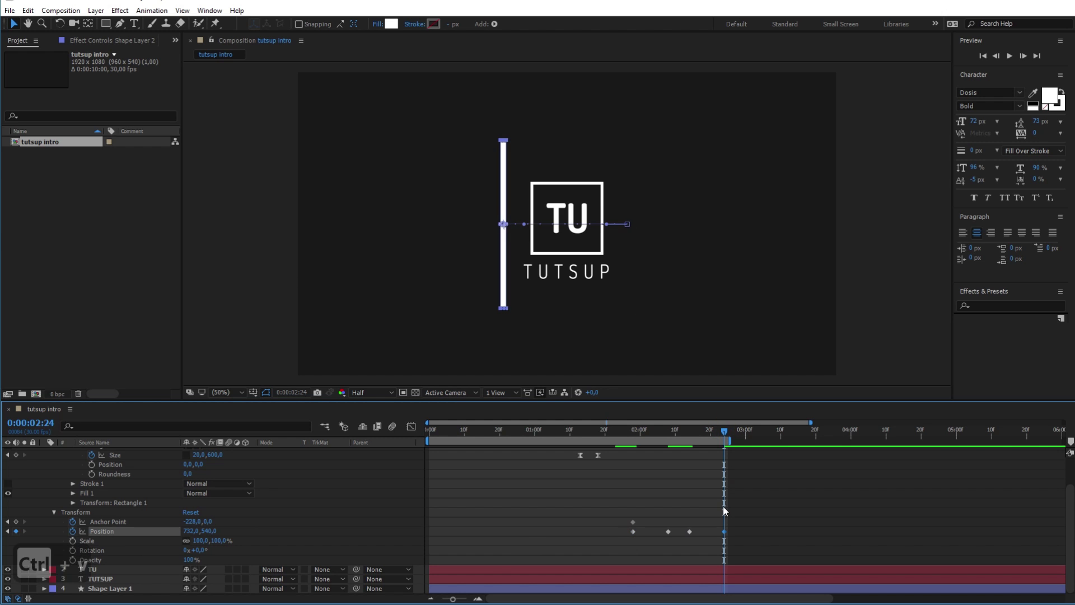
{"action": "key", "text": "space"}
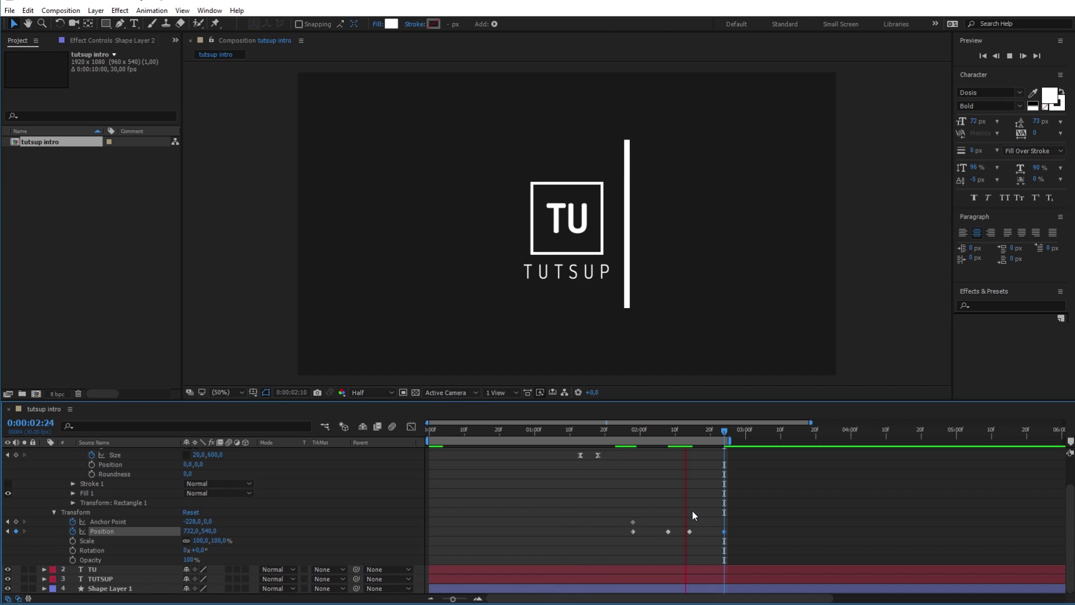
{"action": "key", "text": "space"}
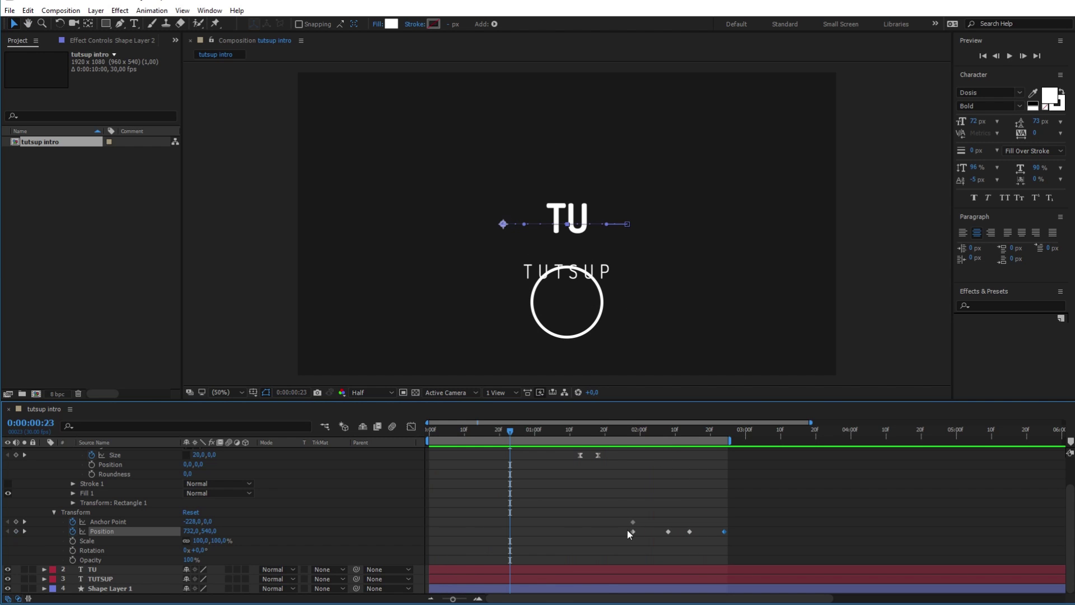
Apply Easy Ease to all four Position keyframes and move the last two later.
{"action": "left_click_drag", "start_coordinate": [621, 542], "coordinate": [730, 528]}
{"action": "key", "text": "F9"}
{"action": "key", "text": "space"}
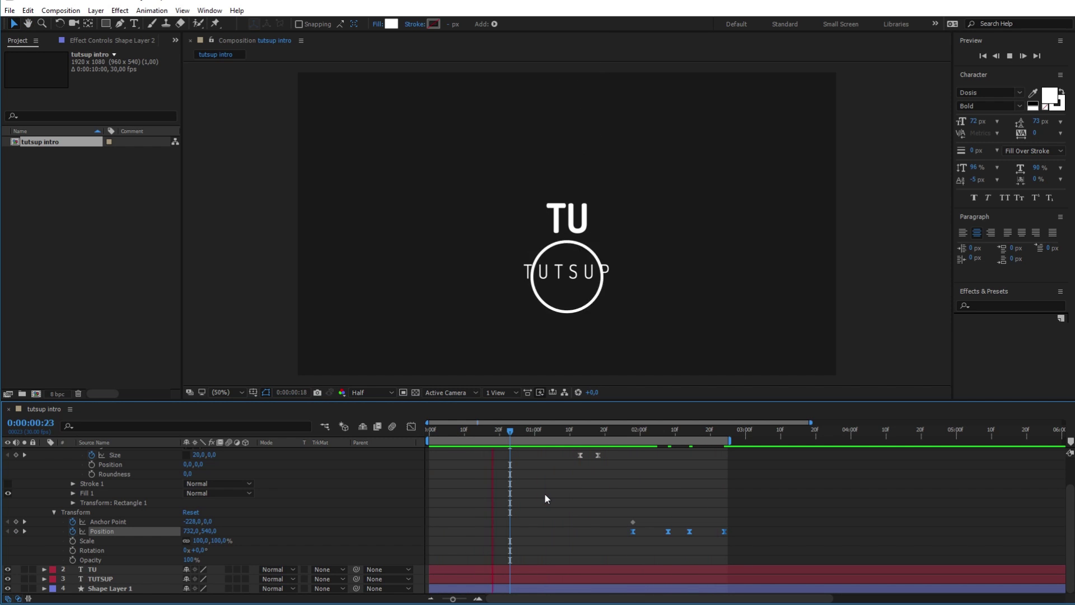
{"action": "key", "text": "space"}
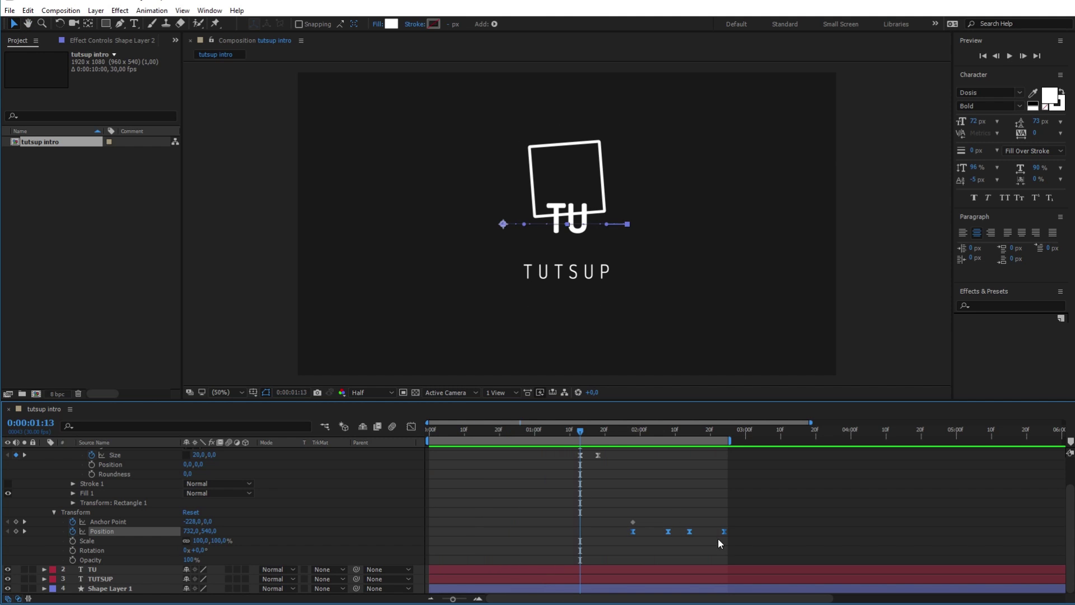
{"action": "left_click_drag", "start_coordinate": [727, 546], "coordinate": [705, 534]}
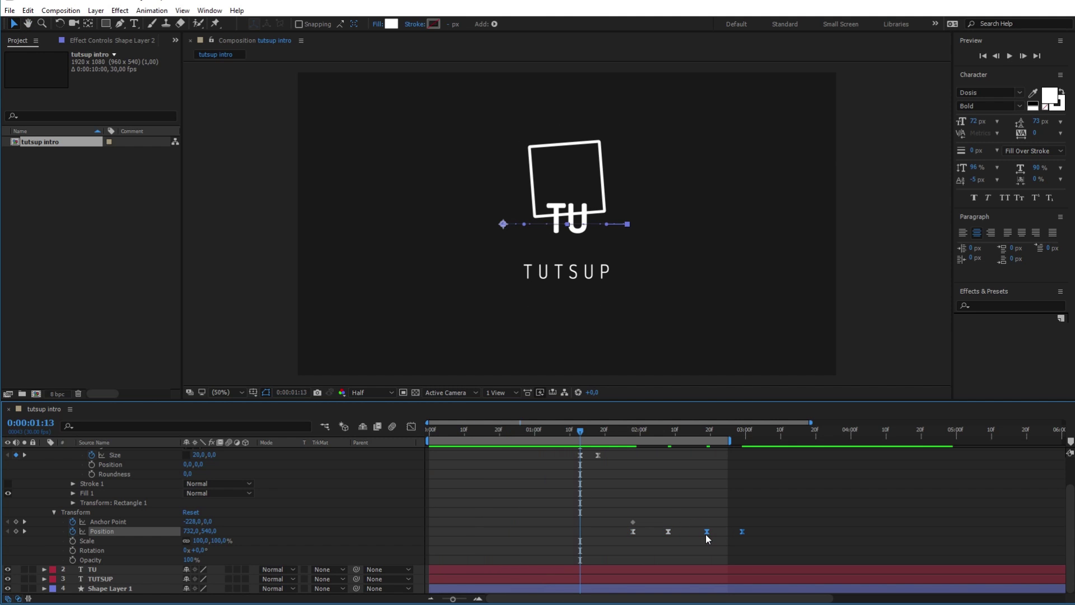
Extend the work area past the return and sharpen the first slide's speed peak in the Graph Editor.
{"action": "left_click_drag", "start_coordinate": [729, 442], "coordinate": [763, 442]}
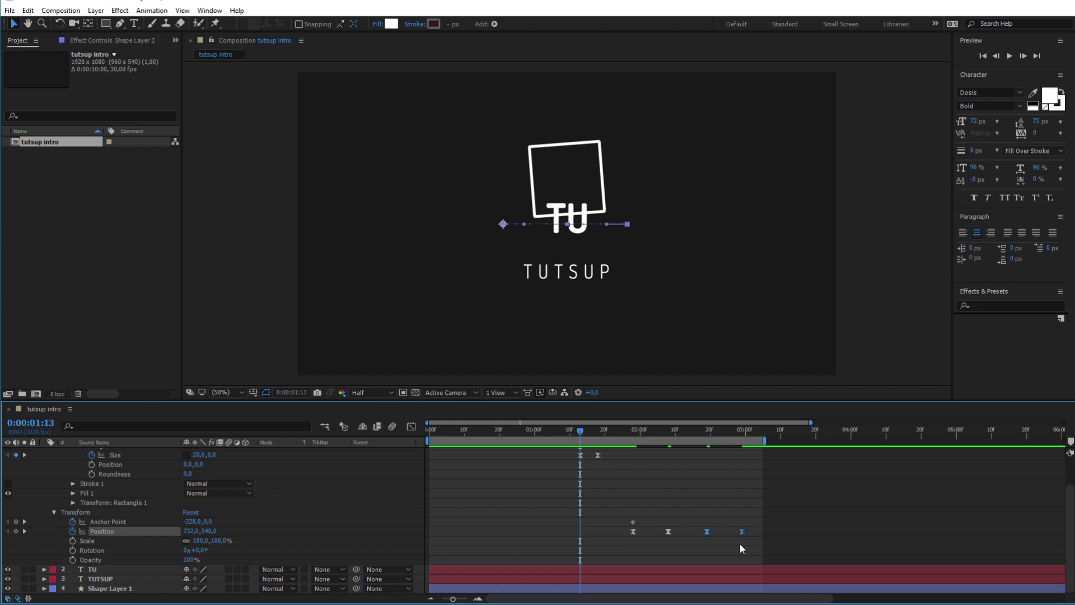
{"action": "left_click_drag", "start_coordinate": [607, 553], "coordinate": [721, 520]}
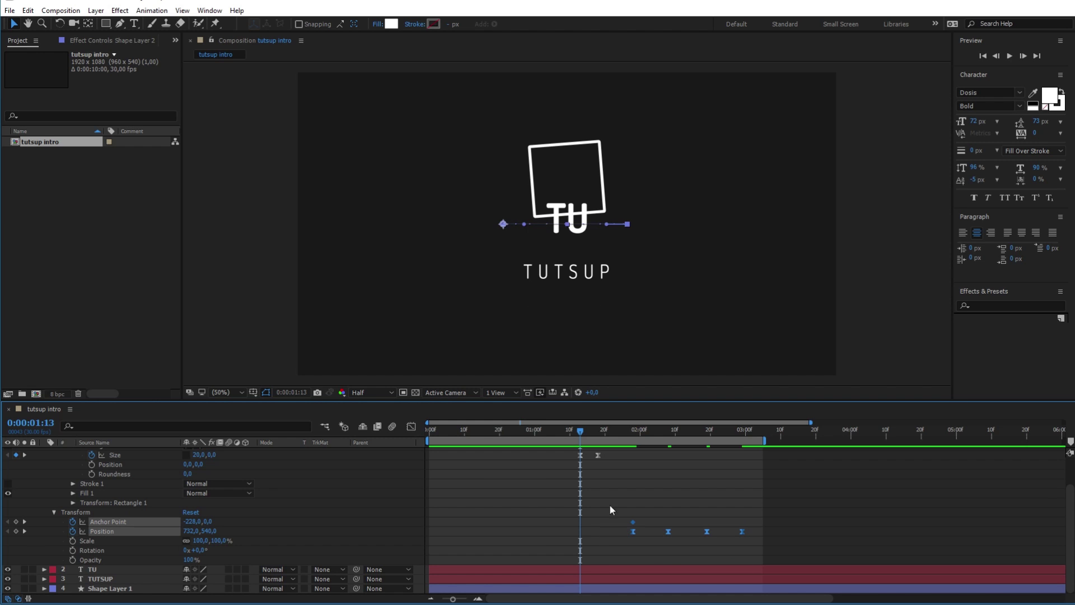
{"action": "left_click", "coordinate": [621, 561]}
{"action": "left_click_drag", "start_coordinate": [624, 558], "coordinate": [747, 530]}
{"action": "left_click", "coordinate": [411, 426]}
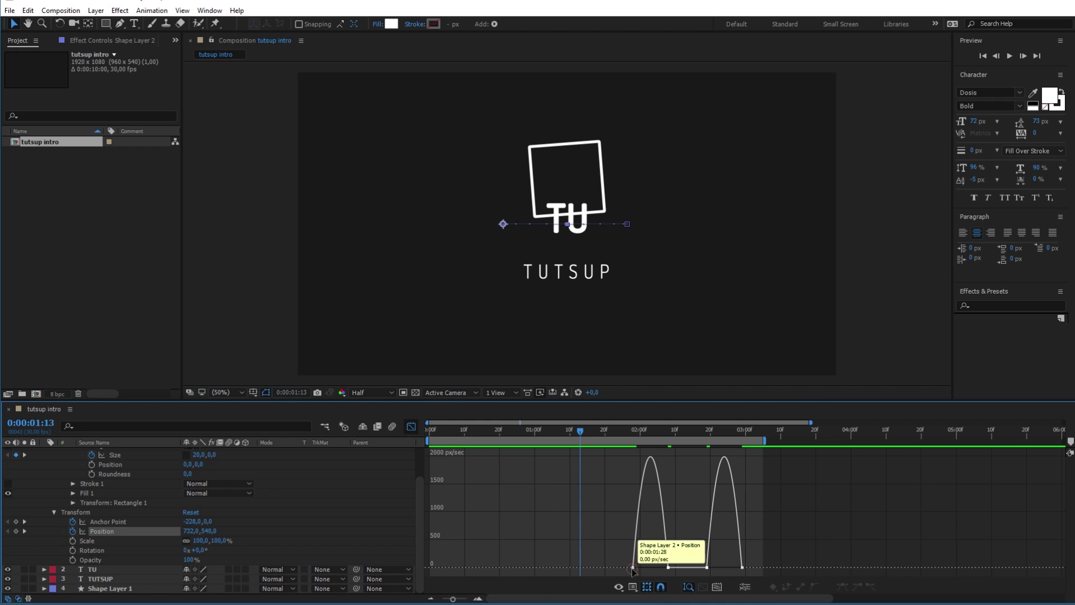
{"action": "left_click_drag", "start_coordinate": [642, 569], "coordinate": [728, 573]}
{"action": "left_click", "coordinate": [411, 426]}
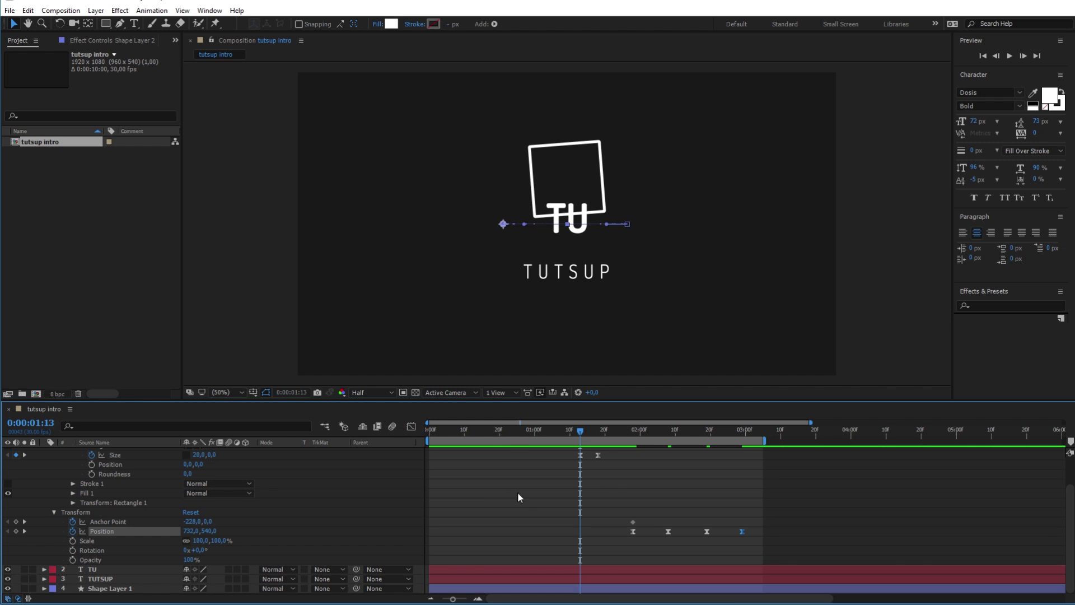
{"action": "left_click", "coordinate": [526, 511]}
{"action": "key", "text": "space"}
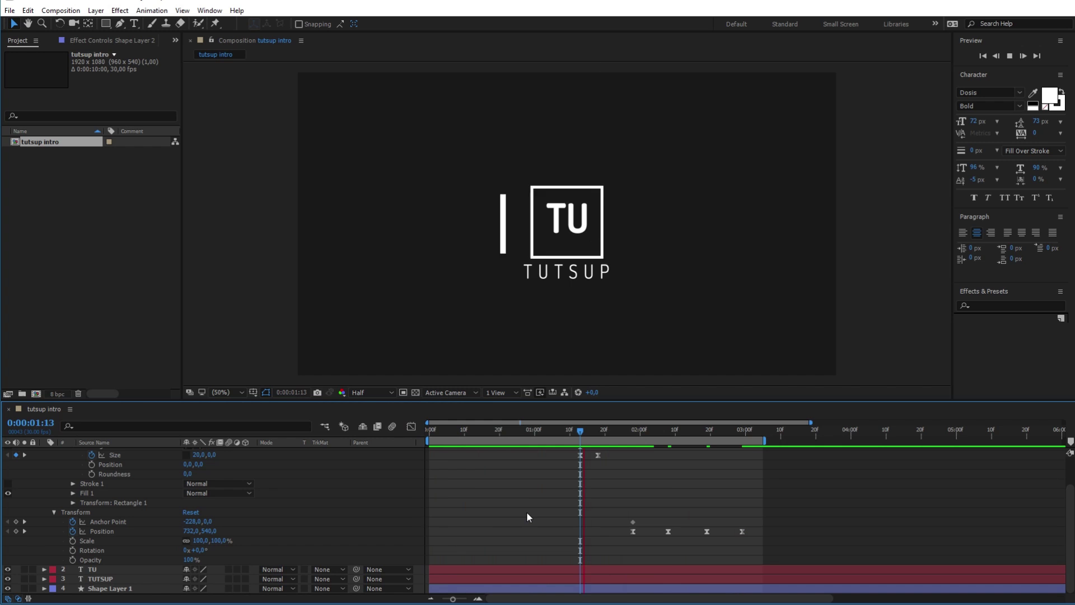
Add a new comp-sized white rectangle and shrink it into a tall box left of the TU logo.
{"action": "key", "text": "space"}
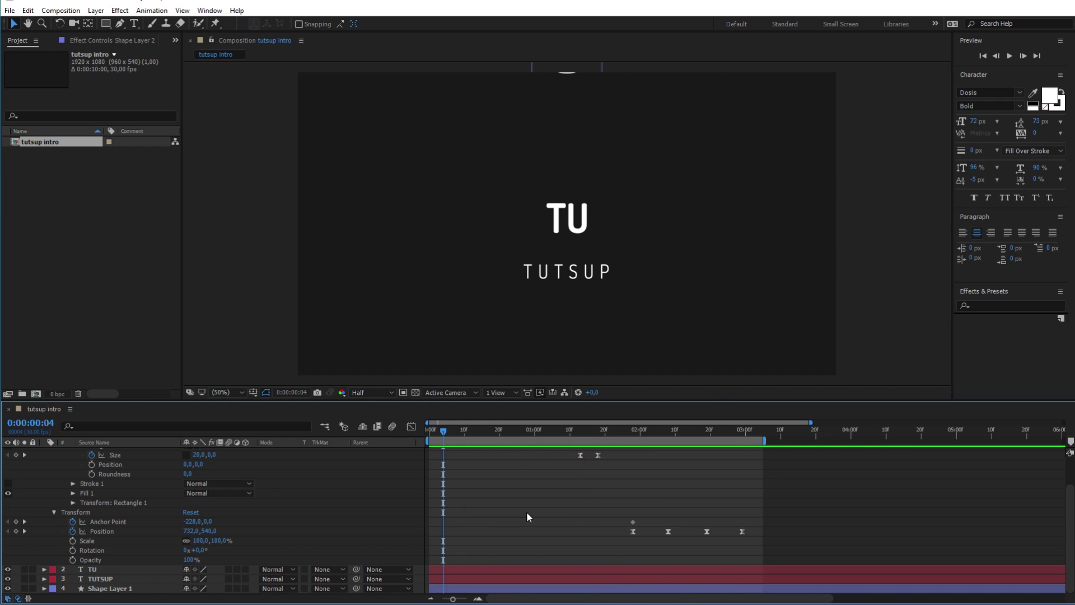
{"action": "scroll", "coordinate": [168, 504], "scroll_direction": "up", "scroll_amount": 1}
{"action": "left_click", "coordinate": [87, 528]}
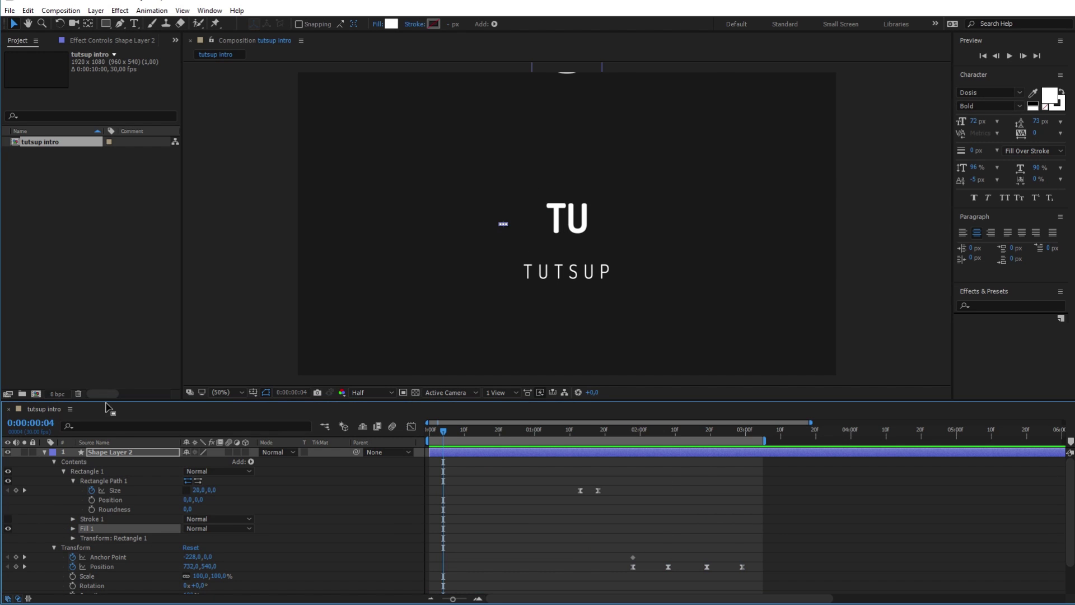
{"action": "double_click", "coordinate": [106, 25]}
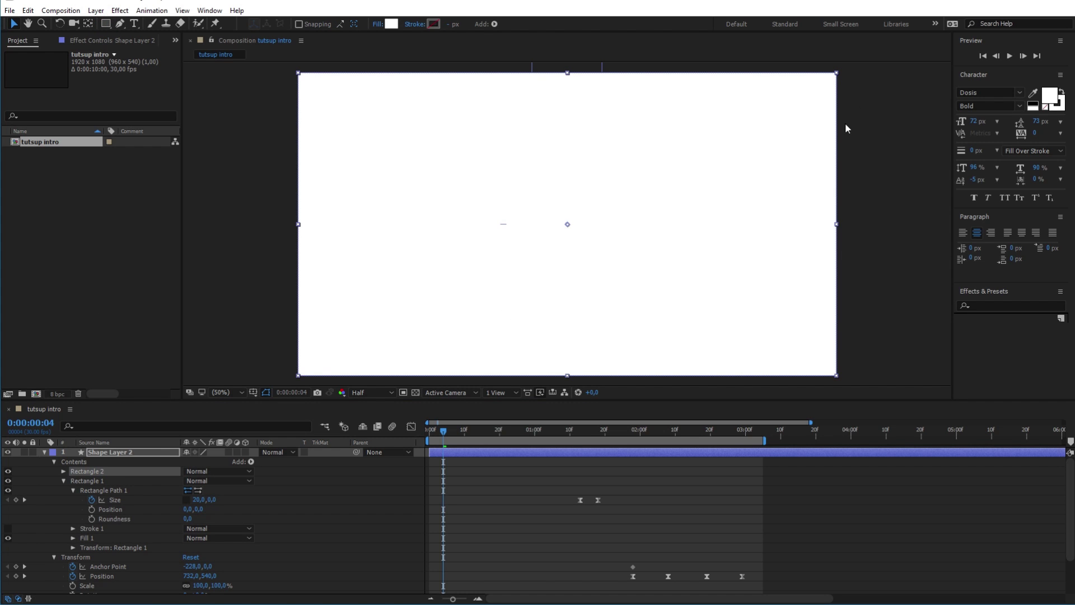
{"action": "left_click_drag", "start_coordinate": [837, 73], "coordinate": [624, 150]}
{"action": "left_click_drag", "start_coordinate": [598, 252], "coordinate": [475, 250]}
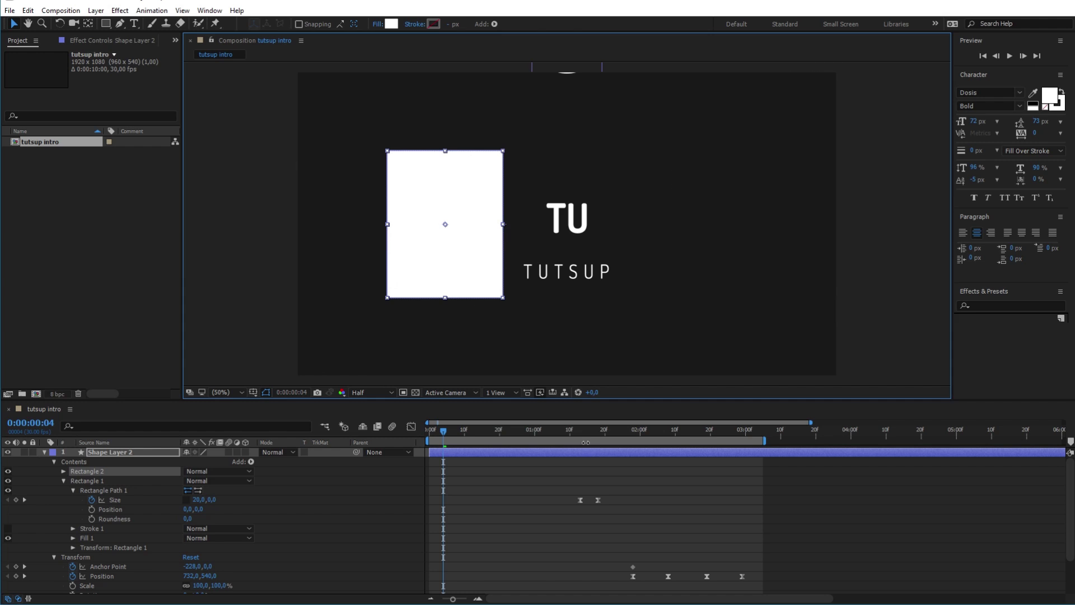
At 0:00:01:17, move the rectangle's anchor point to its right edge with Pan Behind.
{"action": "left_click_drag", "start_coordinate": [585, 443], "coordinate": [595, 438]}
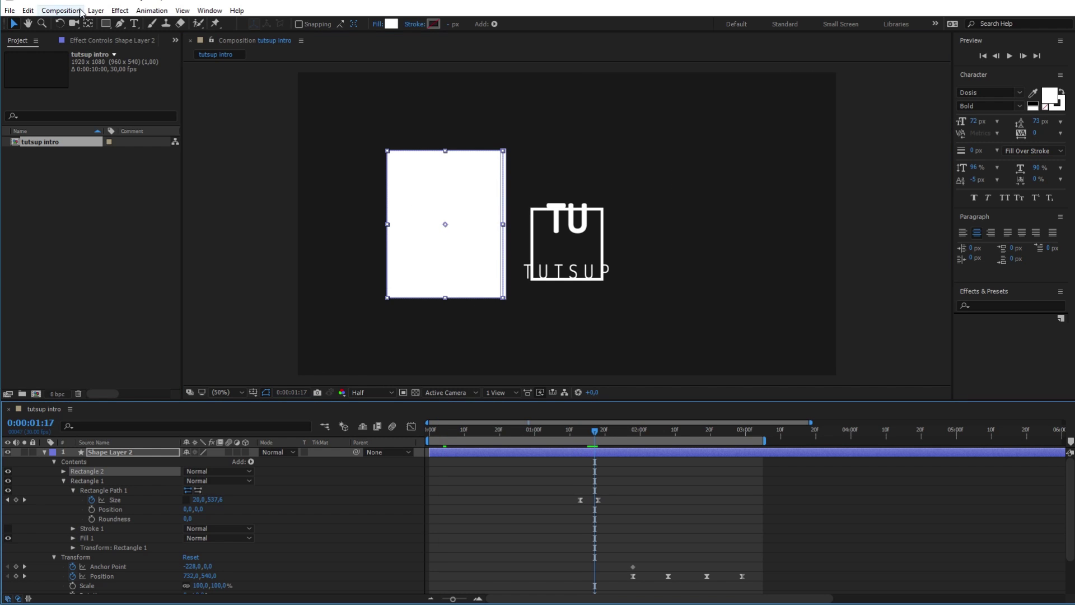
{"action": "left_click", "coordinate": [88, 23]}
{"action": "left_click_drag", "start_coordinate": [446, 226], "coordinate": [495, 227]}
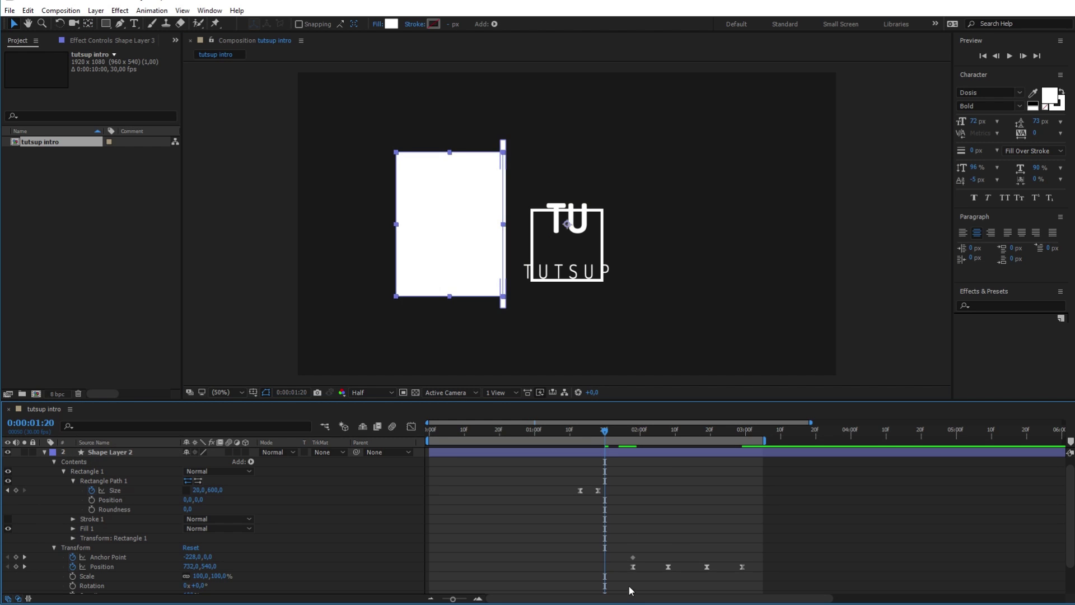
Copy Shape Layer 2's two Position keyframes and paste them onto Shape Layer 3 at 0:00:01:28.
{"action": "left_click_drag", "start_coordinate": [629, 586], "coordinate": [691, 566]}
{"action": "key", "text": "ctrl+c"}
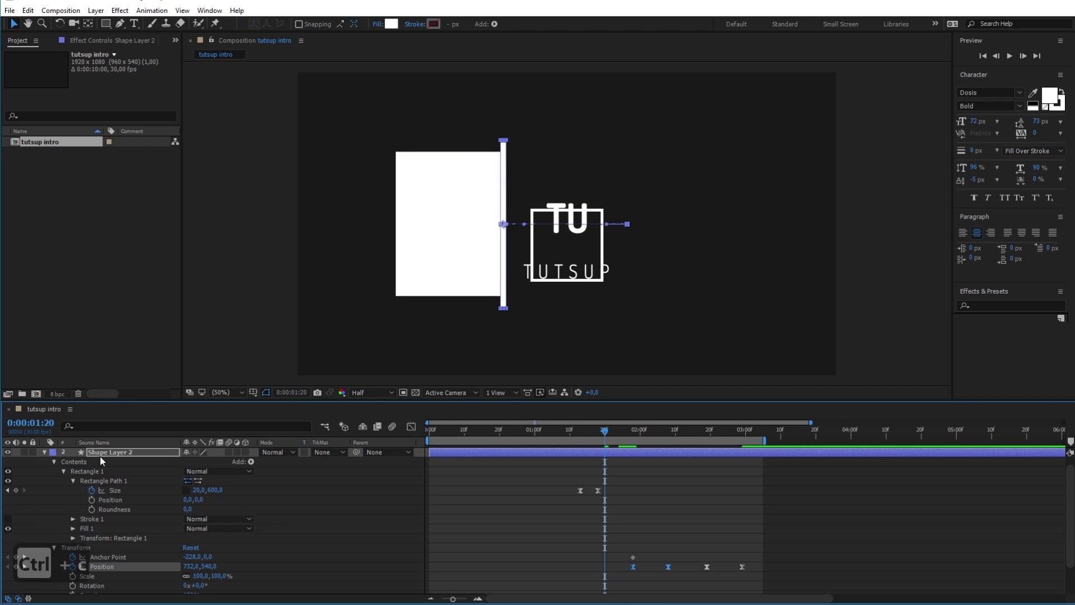
{"action": "key", "text": "ctrl+Up"}
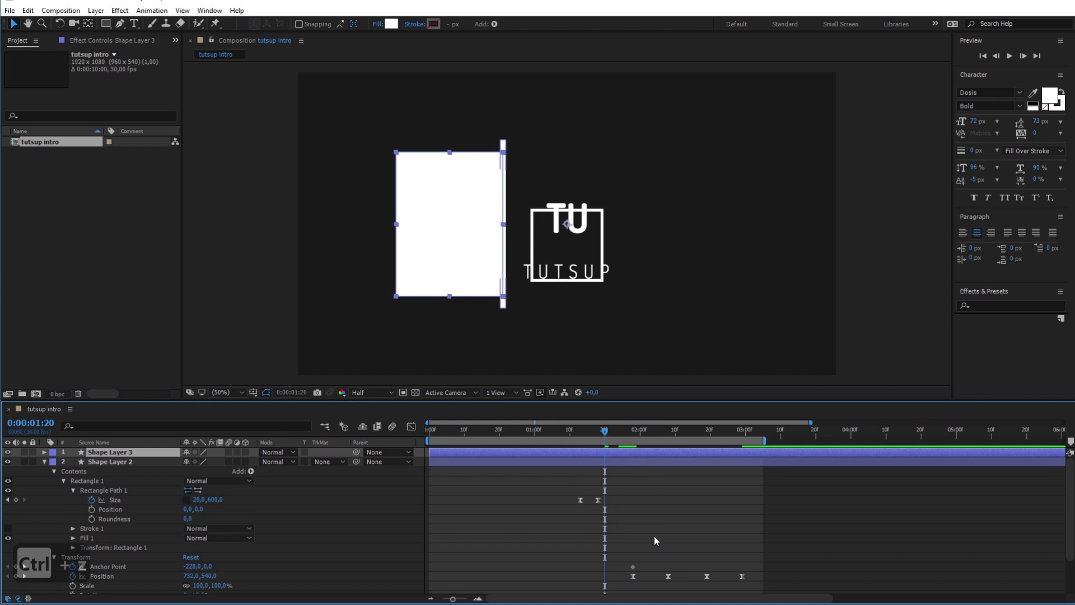
{"action": "left_click_drag", "start_coordinate": [612, 432], "coordinate": [630, 434]}
{"action": "key", "text": "ctrl+v"}
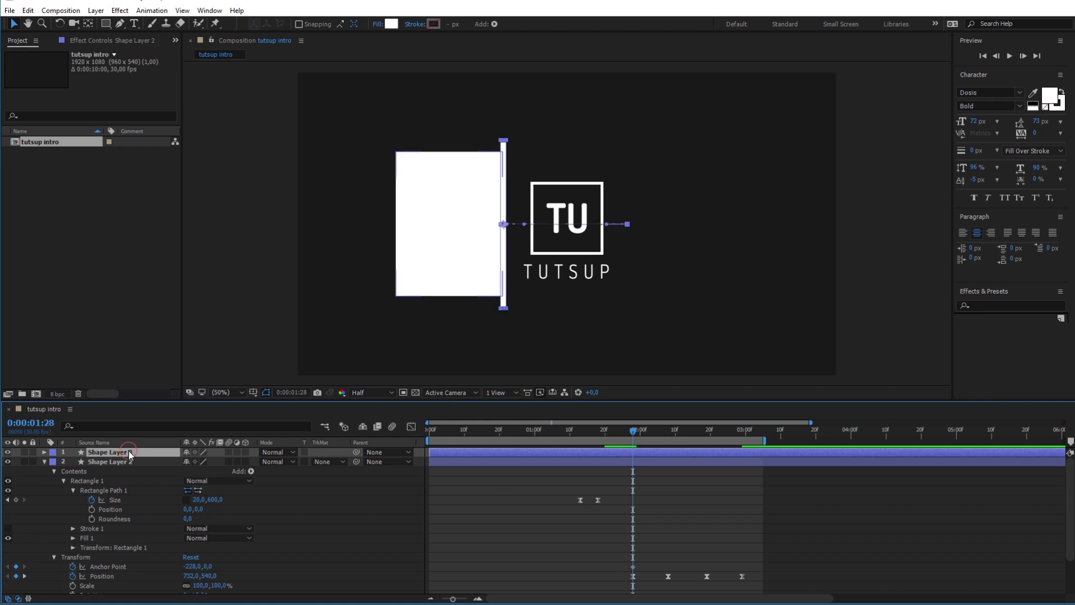
{"action": "left_click_drag", "start_coordinate": [630, 434], "coordinate": [671, 442]}
Place TU directly below Shape Layer 3 and set its track matte to Alpha Matte 'Shape Layer 3'.
{"action": "left_click", "coordinate": [45, 462]}
{"action": "left_click", "coordinate": [108, 472]}
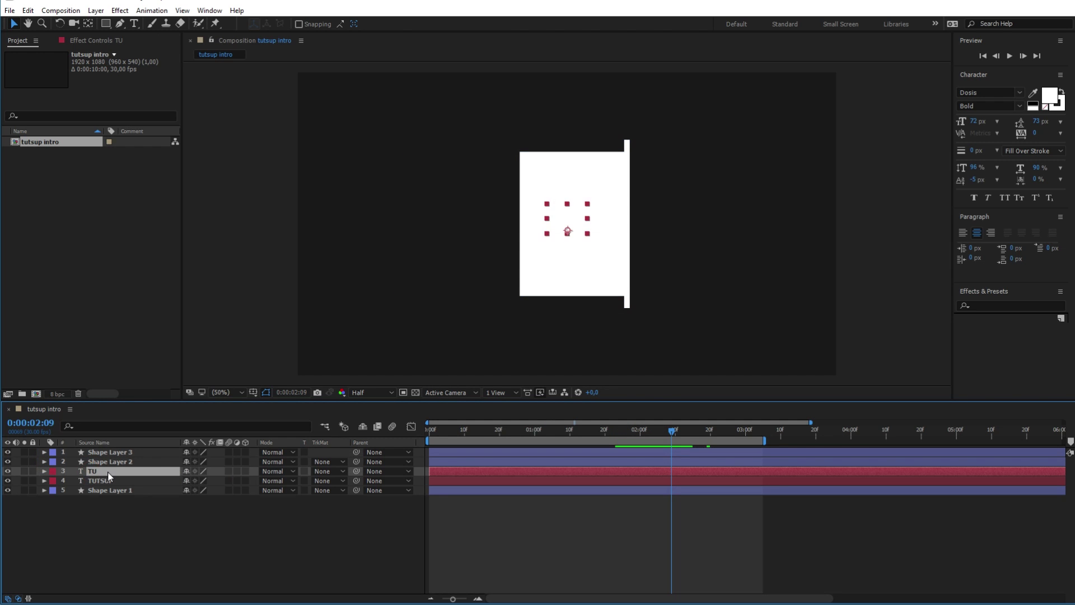
{"action": "left_click_drag", "start_coordinate": [108, 474], "coordinate": [89, 454]}
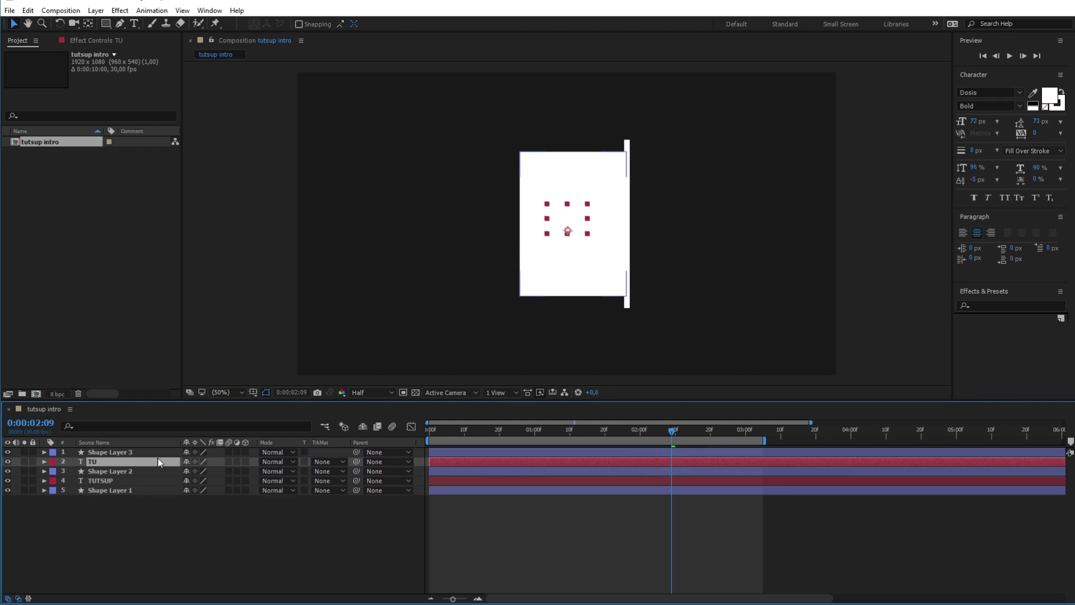
{"action": "left_click", "coordinate": [330, 461]}
{"action": "left_click", "coordinate": [344, 489]}
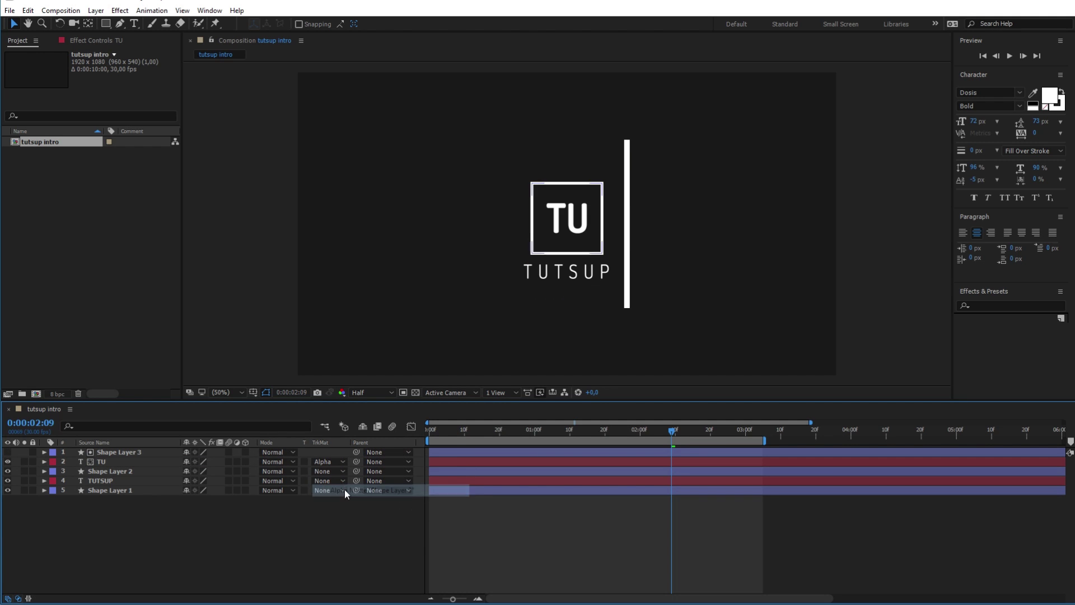
{"action": "left_click_drag", "start_coordinate": [664, 434], "coordinate": [748, 432]}
{"action": "key", "text": "space"}
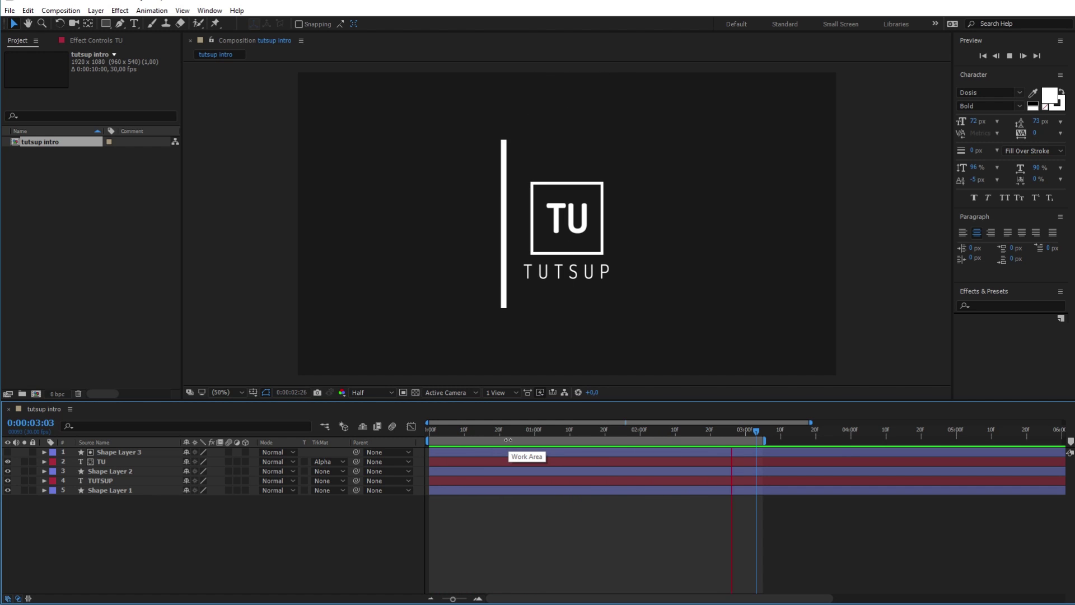
Add another white rectangle layer and shrink it into a portrait box right of the logo.
{"action": "key", "text": "space"}
{"action": "left_click_drag", "start_coordinate": [494, 429], "coordinate": [493, 429]}
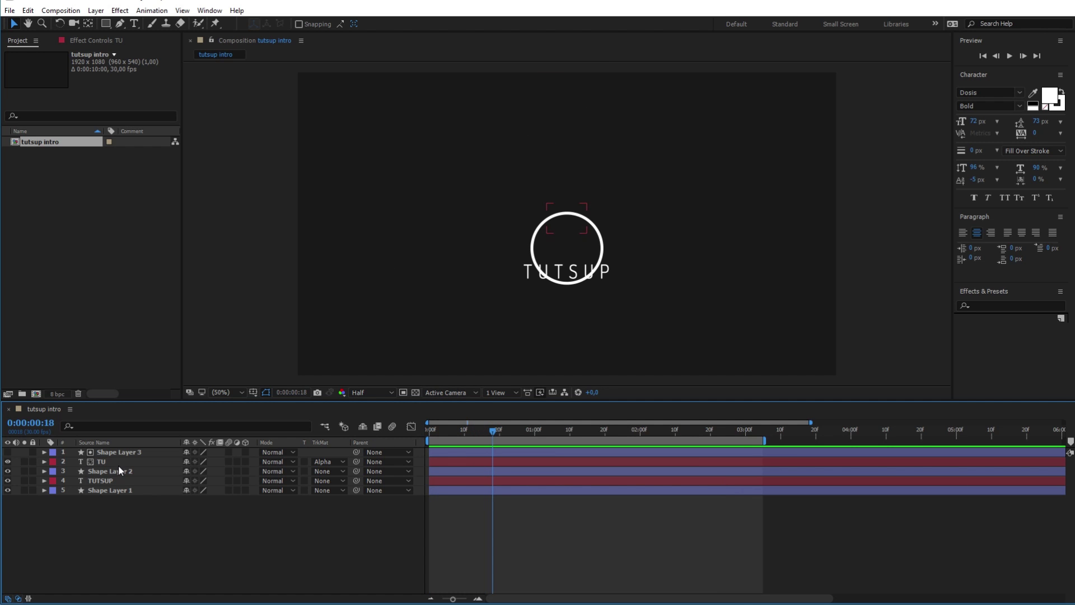
{"action": "double_click", "coordinate": [106, 23]}
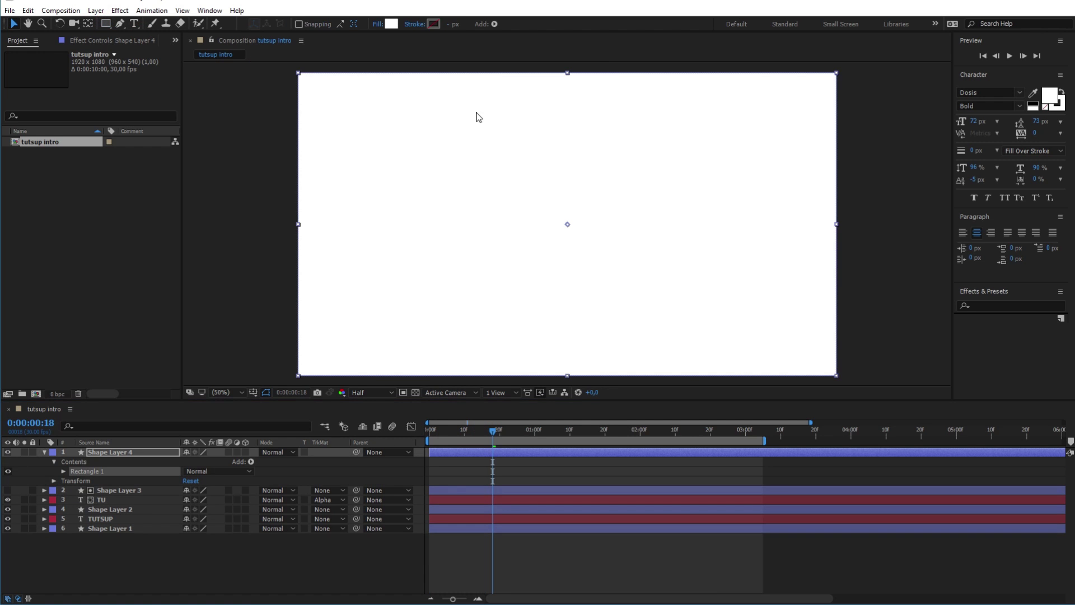
{"action": "left_click_drag", "start_coordinate": [299, 77], "coordinate": [522, 167]}
{"action": "left_click_drag", "start_coordinate": [554, 238], "coordinate": [646, 238]}
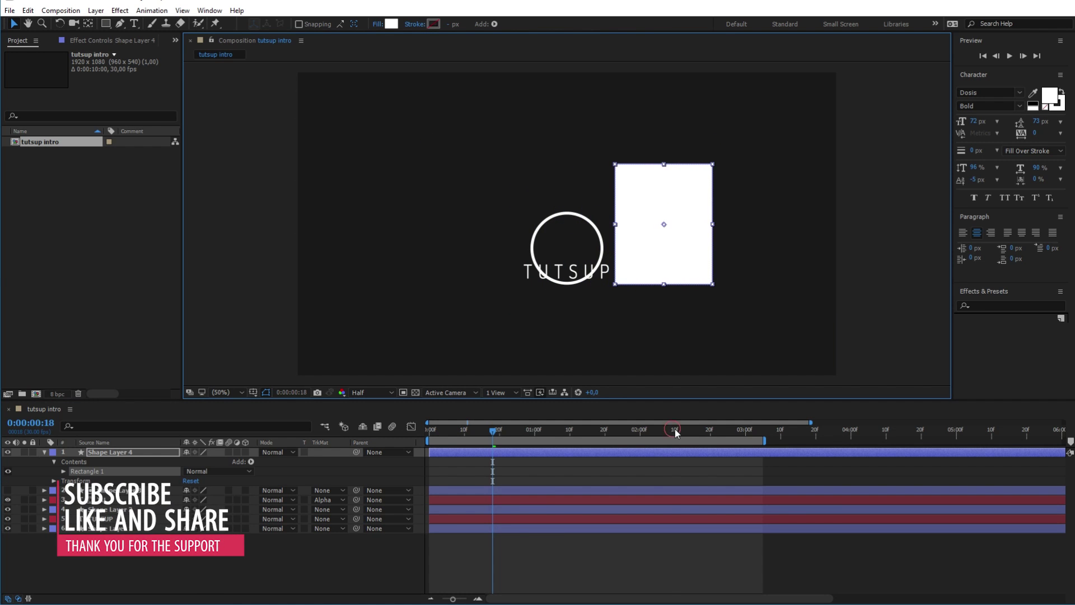
At 0:00:02:19, line the rectangle up against the bar and move its anchor to its left edge.
{"action": "left_click_drag", "start_coordinate": [676, 431], "coordinate": [708, 432]}
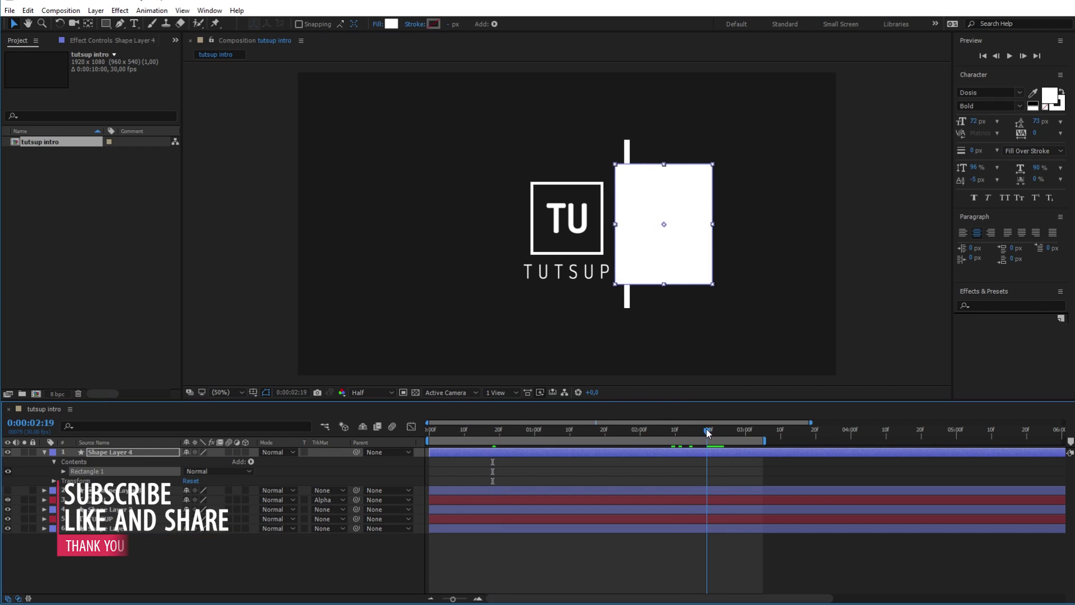
{"action": "left_click_drag", "start_coordinate": [640, 263], "coordinate": [653, 263]}
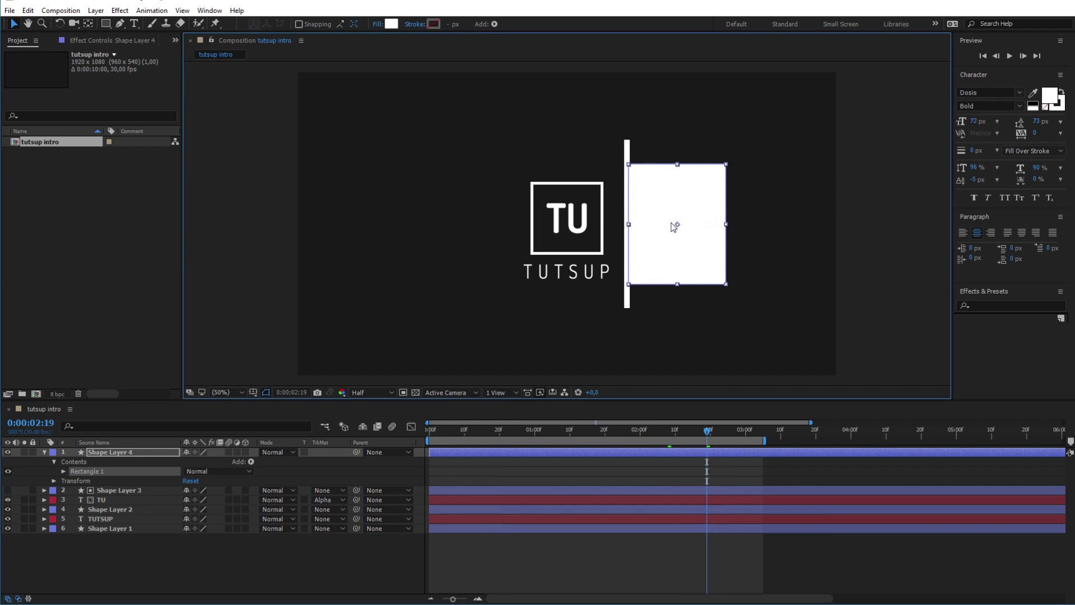
{"action": "left_click", "coordinate": [88, 23]}
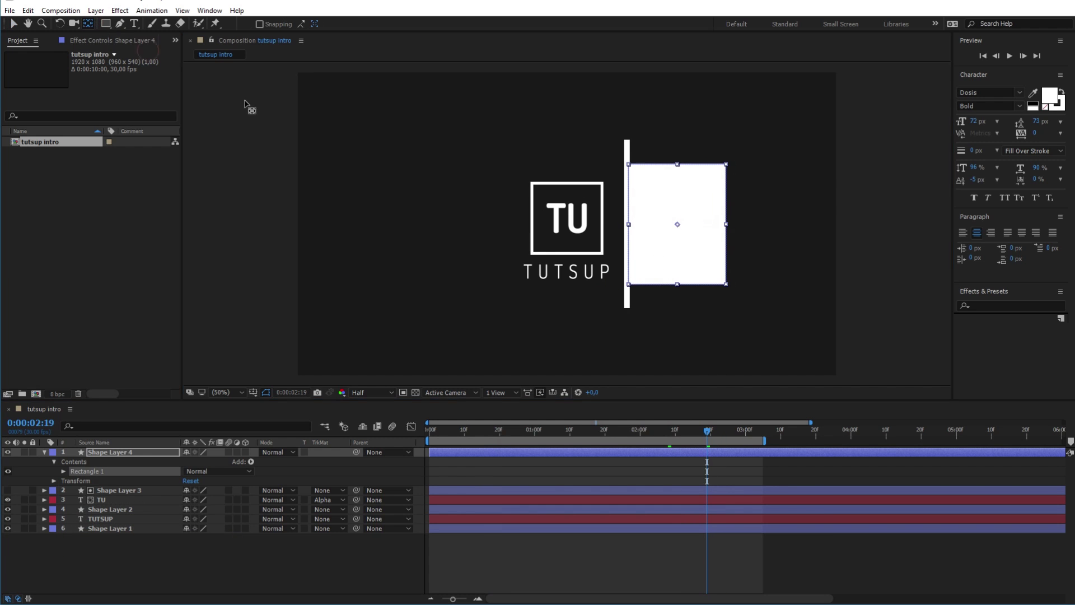
{"action": "left_click_drag", "start_coordinate": [676, 225], "coordinate": [633, 226]}
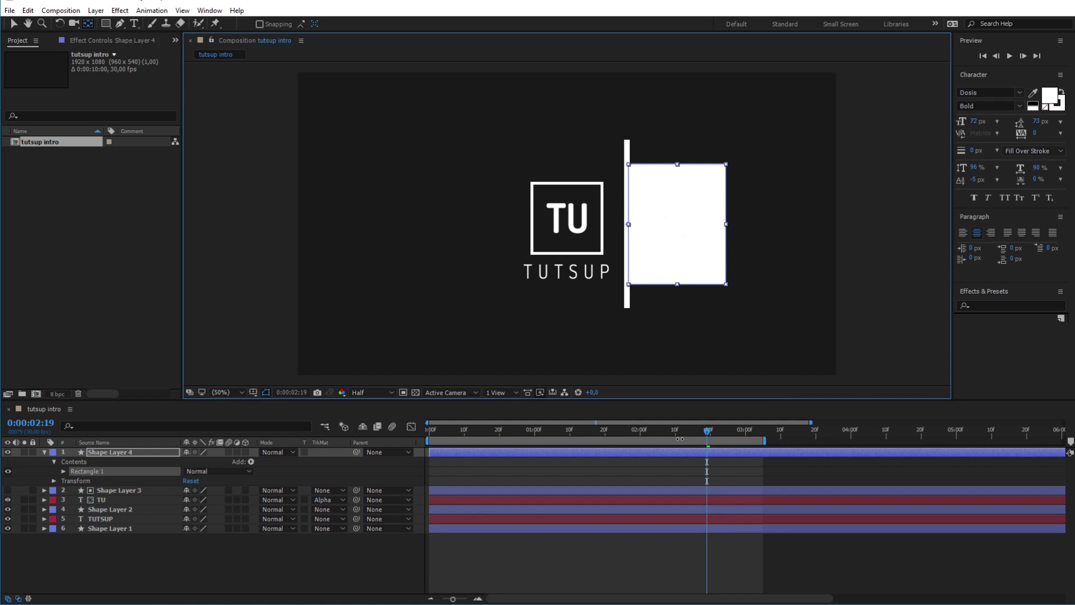
Copy Shape Layer 2's position keyframes onto Shape Layer 4 so the bar slides left at 0:00:02:29.
{"action": "left_click", "coordinate": [108, 500]}
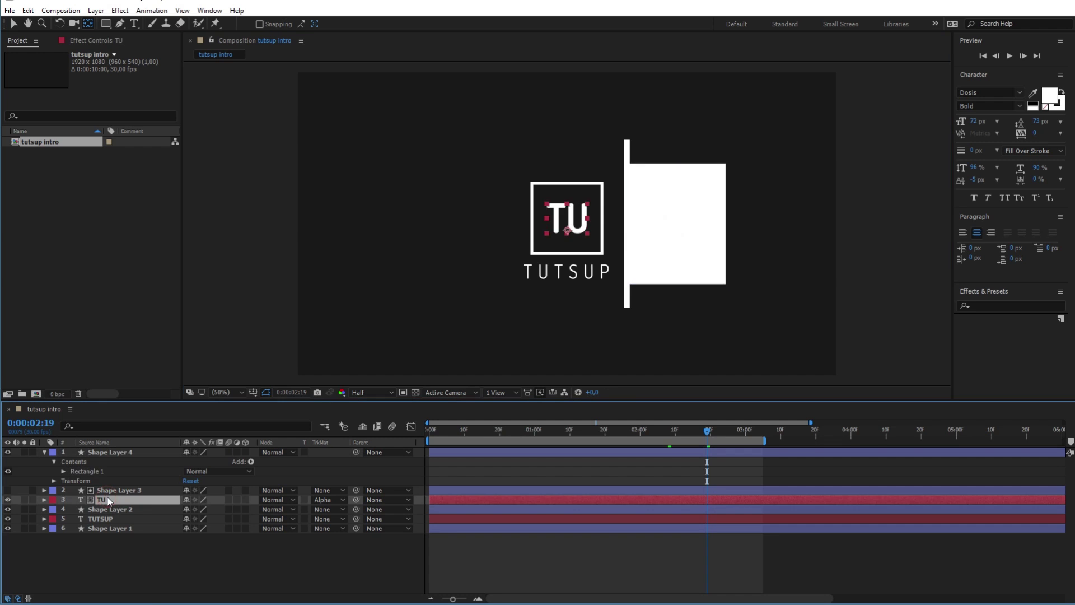
{"action": "left_click", "coordinate": [105, 509]}
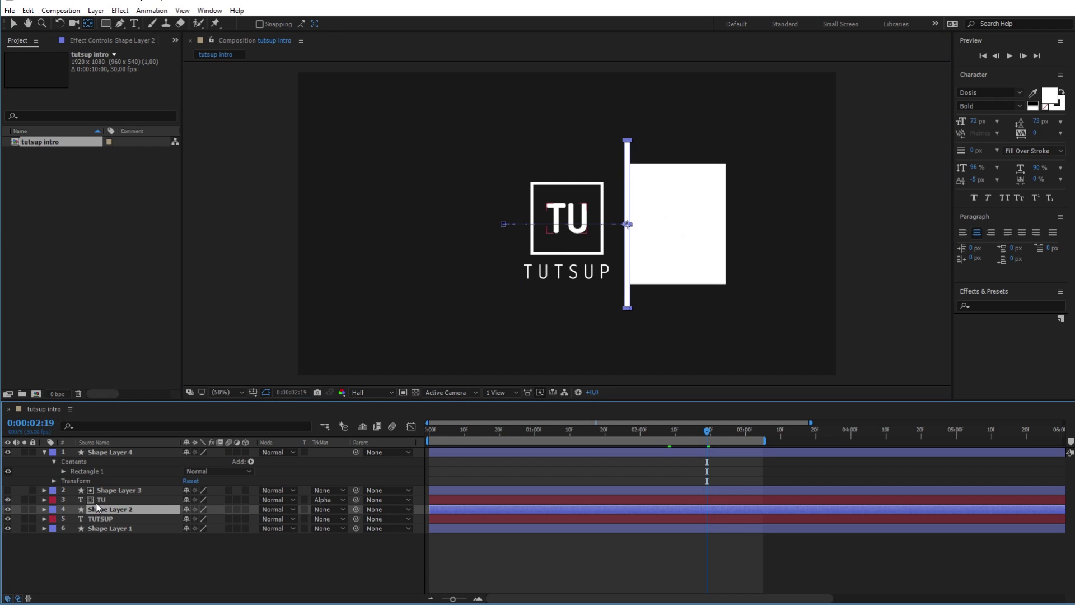
{"action": "key", "text": "u"}
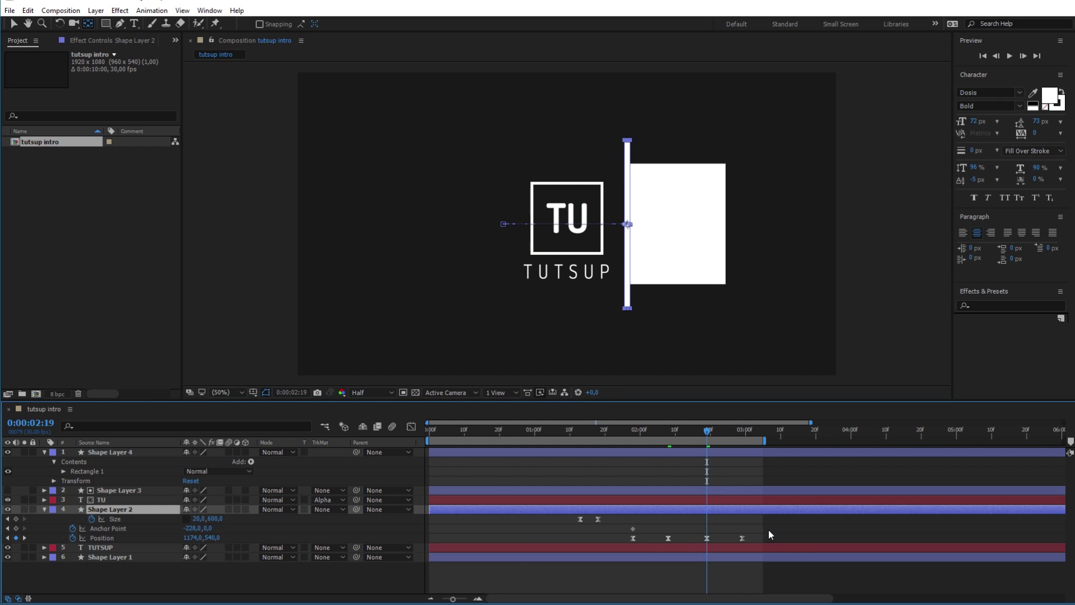
{"action": "left_click", "coordinate": [708, 452]}
{"action": "left_click", "coordinate": [707, 431]}
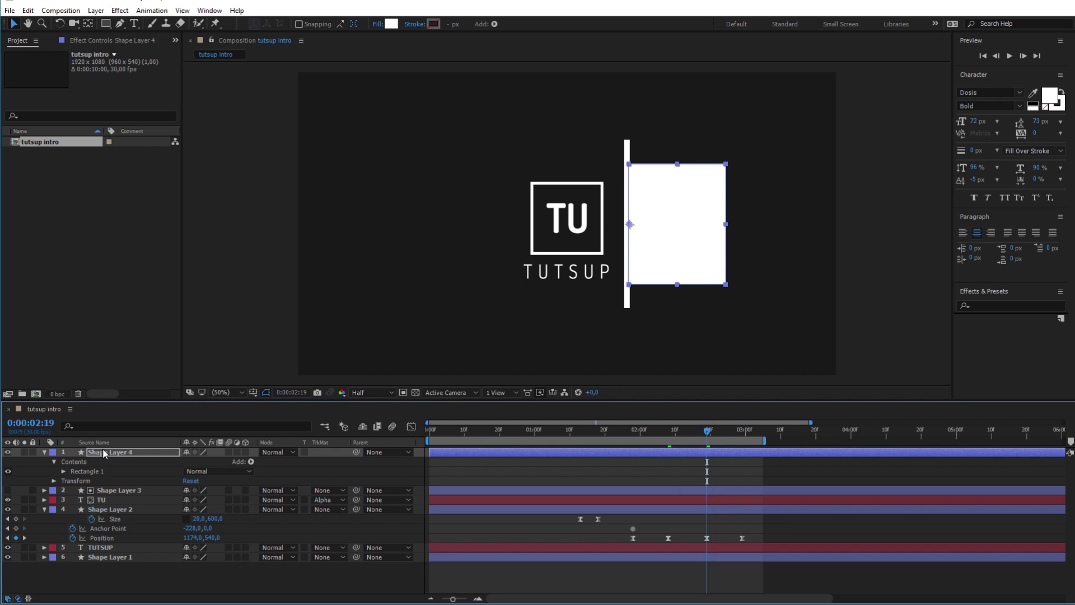
{"action": "key", "text": "ctrl+v"}
{"action": "left_click_drag", "start_coordinate": [707, 430], "coordinate": [742, 430]}
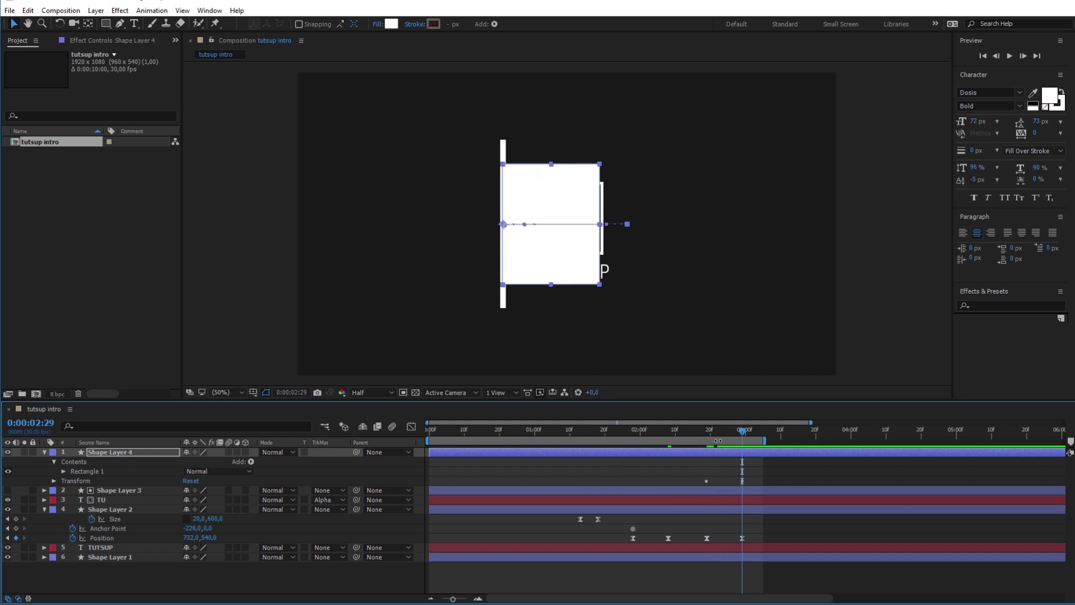
Move TUTSUP directly under Shape Layer 4 and set its TrkMat to Alpha Matte "Shape Layer 4".
{"action": "left_click", "coordinate": [44, 452]}
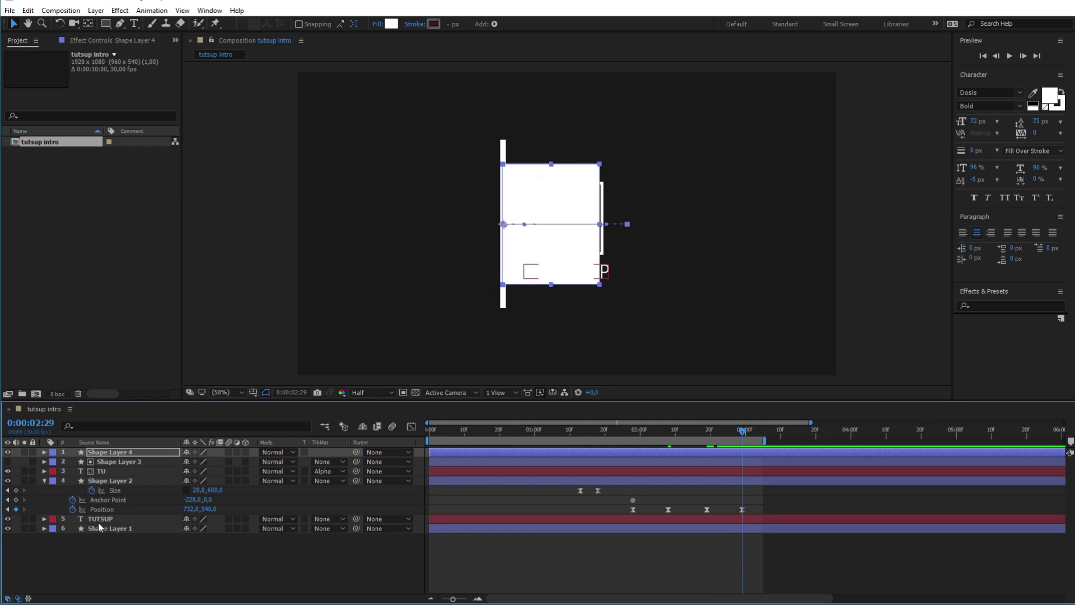
{"action": "left_click", "coordinate": [41, 480]}
{"action": "left_click_drag", "start_coordinate": [106, 490], "coordinate": [85, 456]}
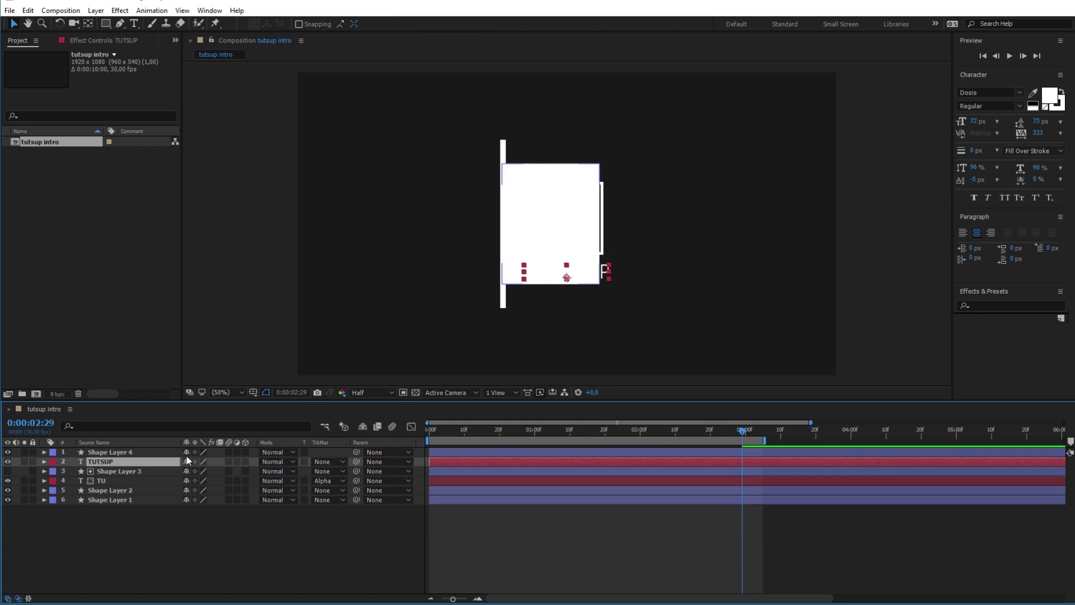
{"action": "left_click", "coordinate": [343, 461]}
{"action": "left_click", "coordinate": [344, 485]}
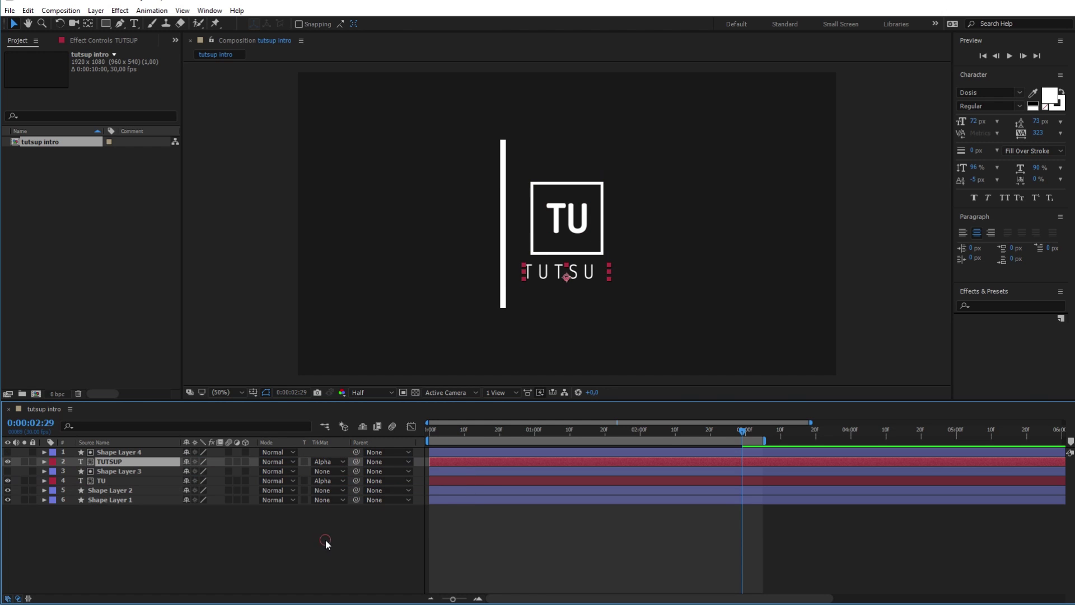
Preview the full animation from the start of the composition.
{"action": "left_click", "coordinate": [326, 543]}
{"action": "key", "text": "Home"}
{"action": "key", "text": "space"}
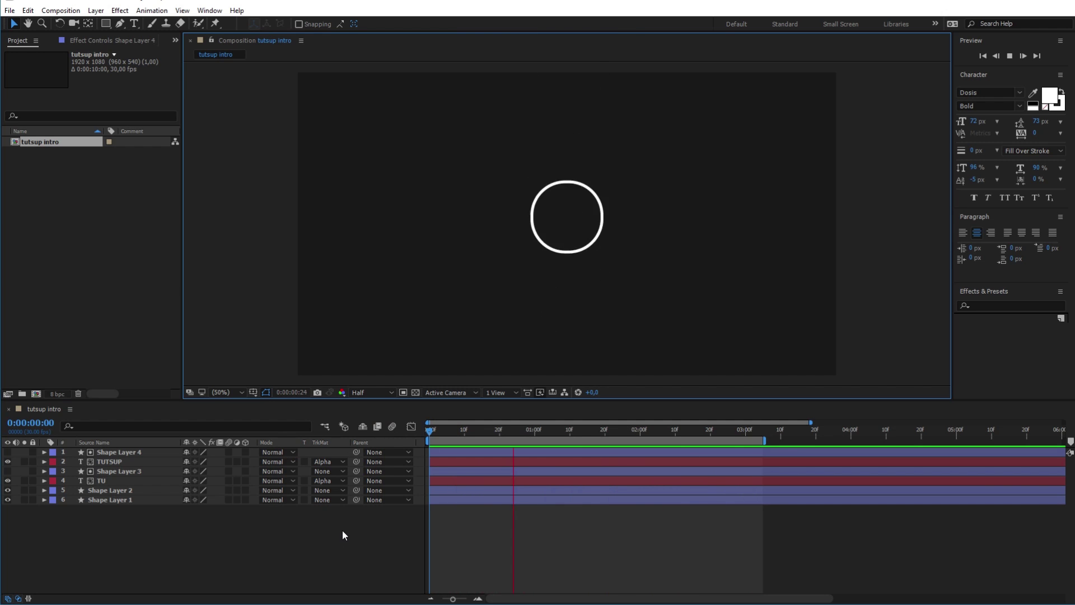
Drag the work-area end to about 6:00 so the preview covers the whole intro.
{"action": "left_click_drag", "start_coordinate": [764, 440], "coordinate": [1018, 440]}
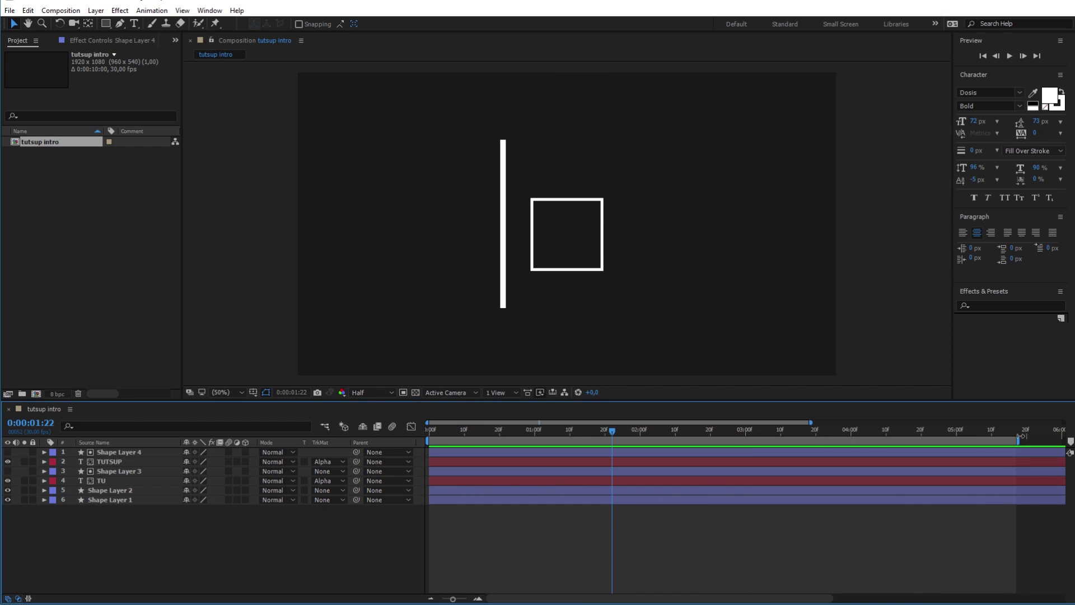